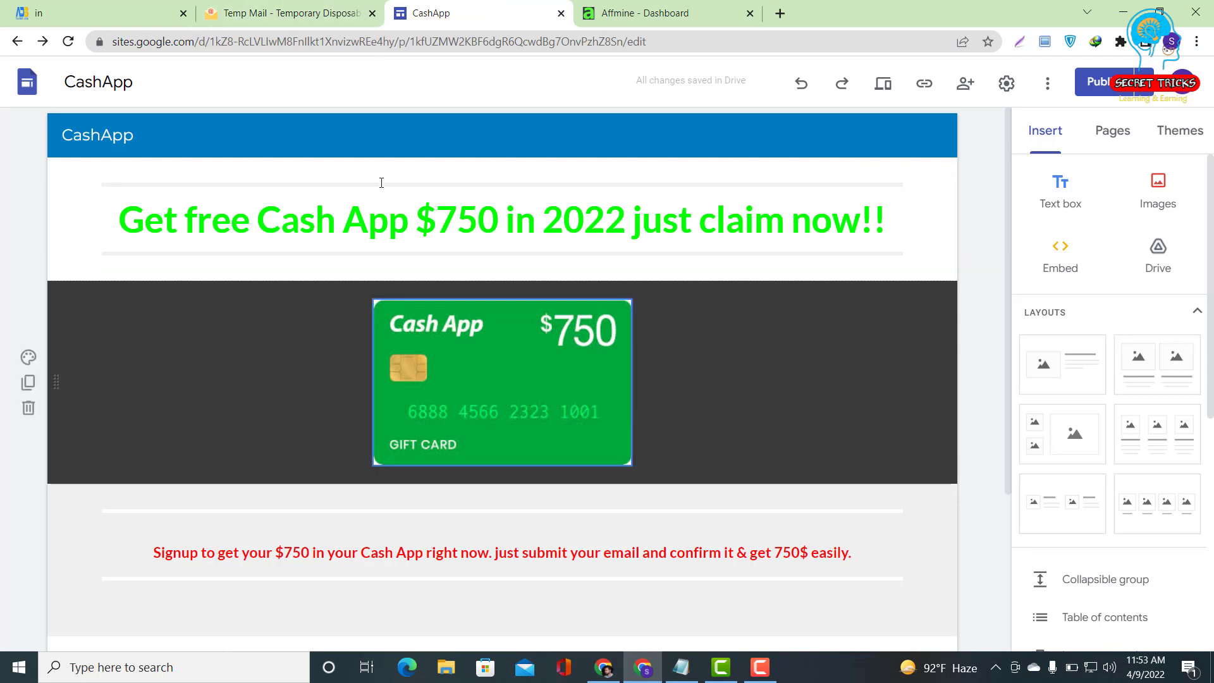
Open the Ads Thumb account registration form and fill in the person's name and US phone number.
click(76, 6)
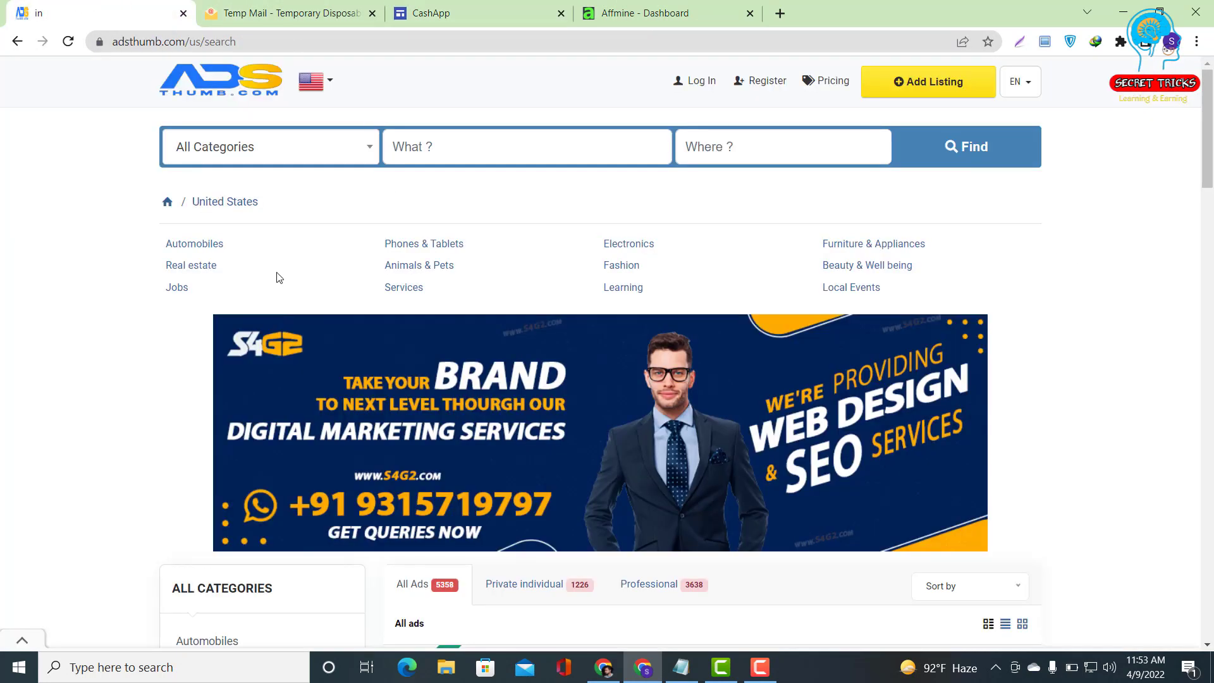
click(765, 87)
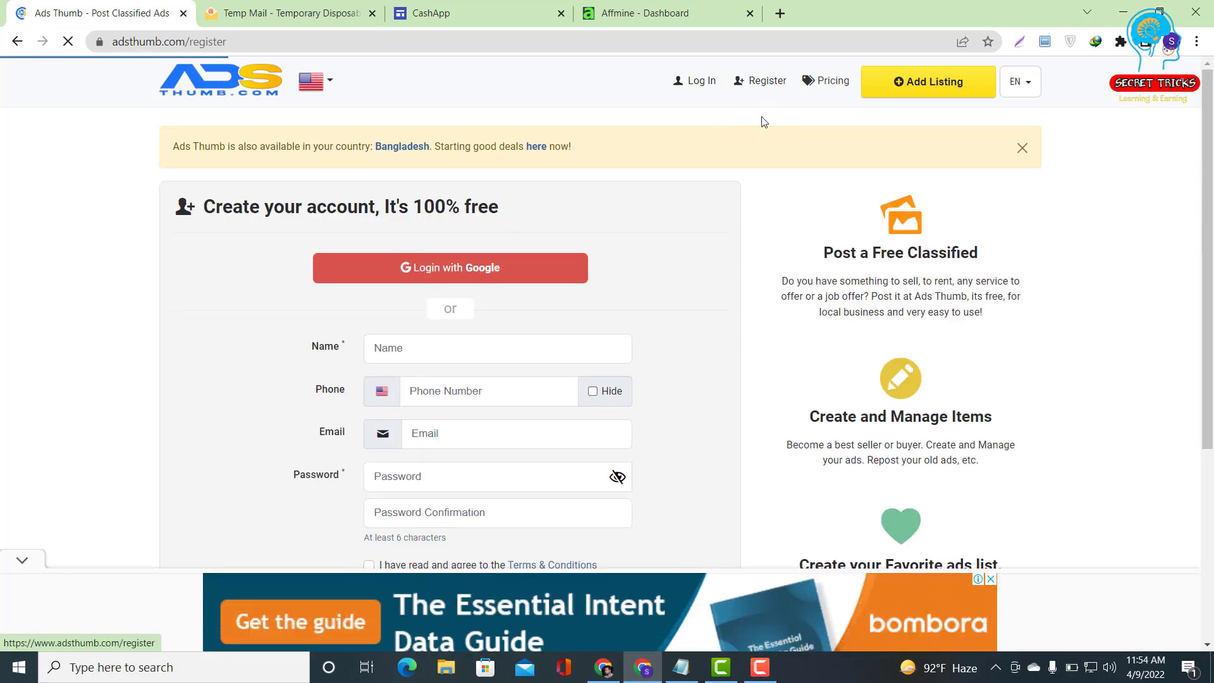
scroll(461, 297, down, 1)
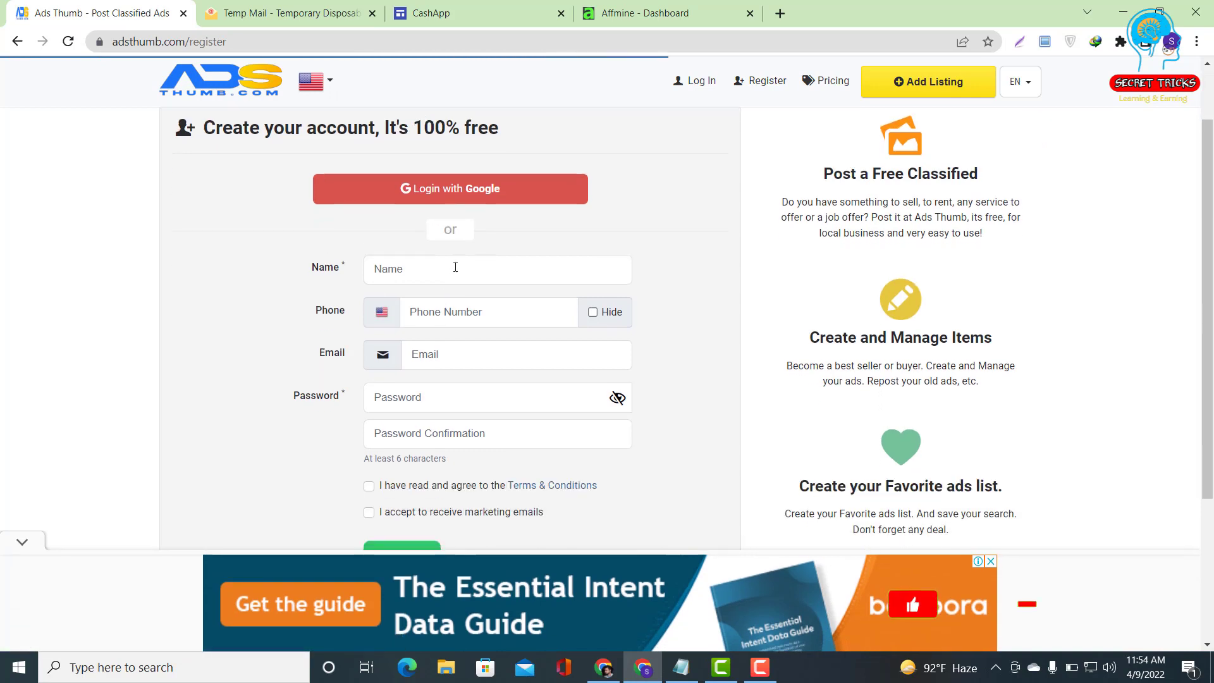
click(455, 267)
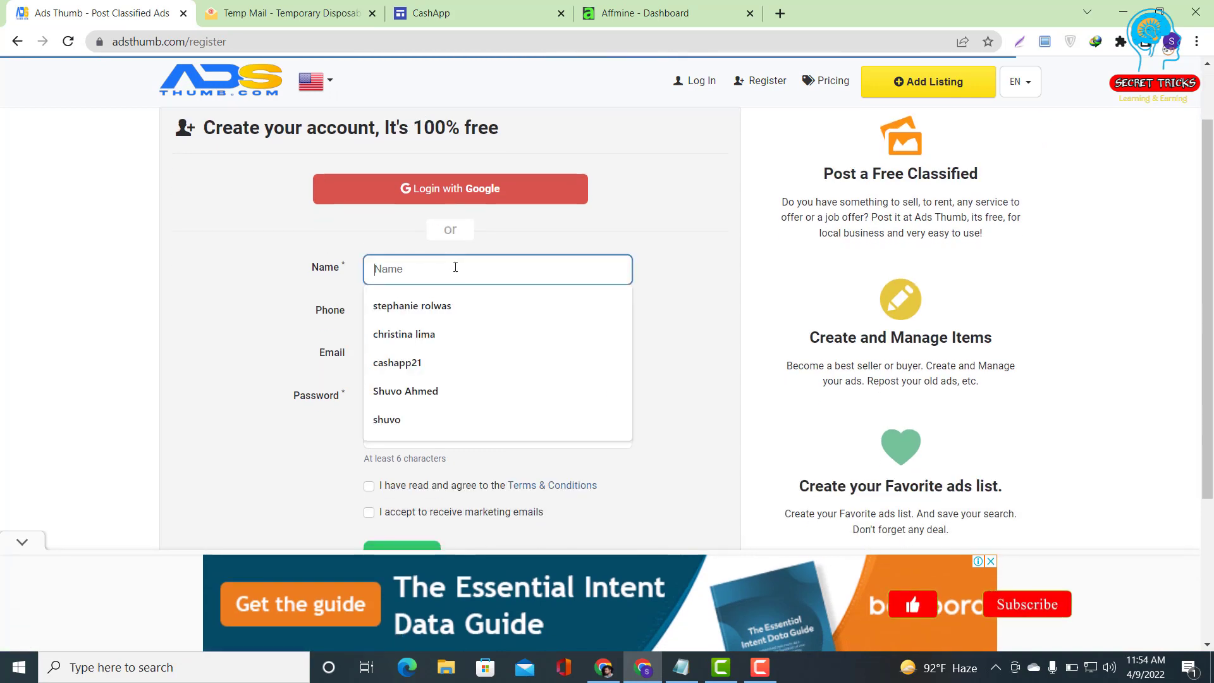
click(412, 335)
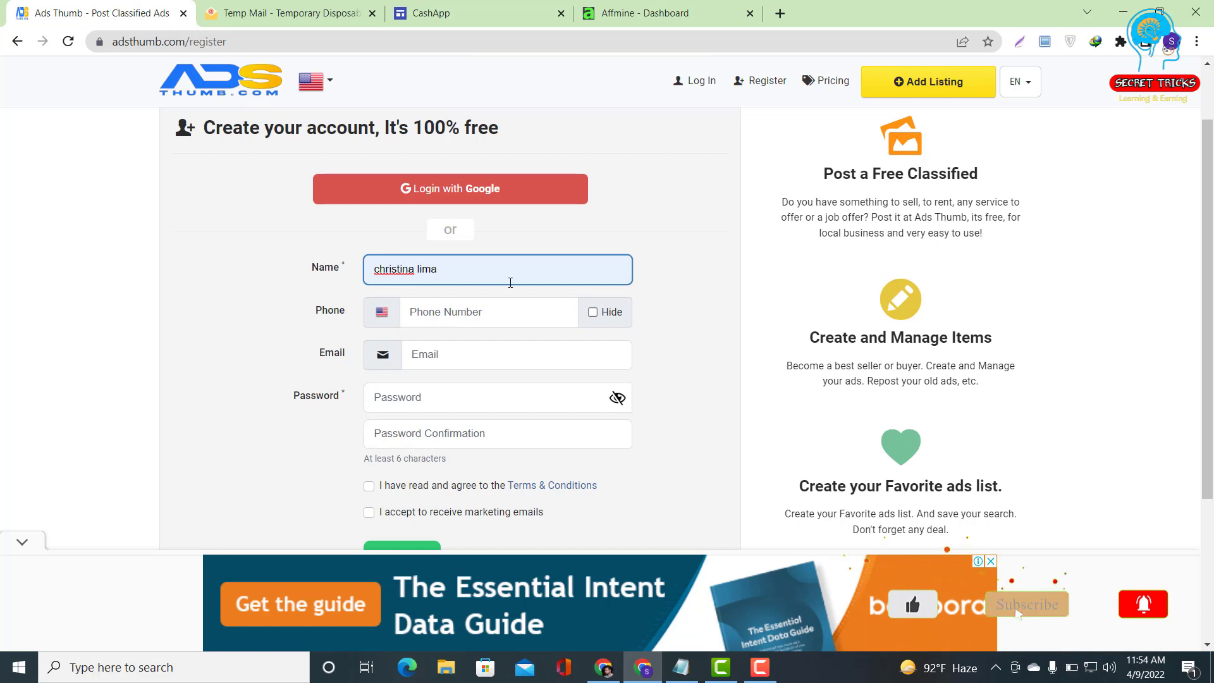
click(456, 313)
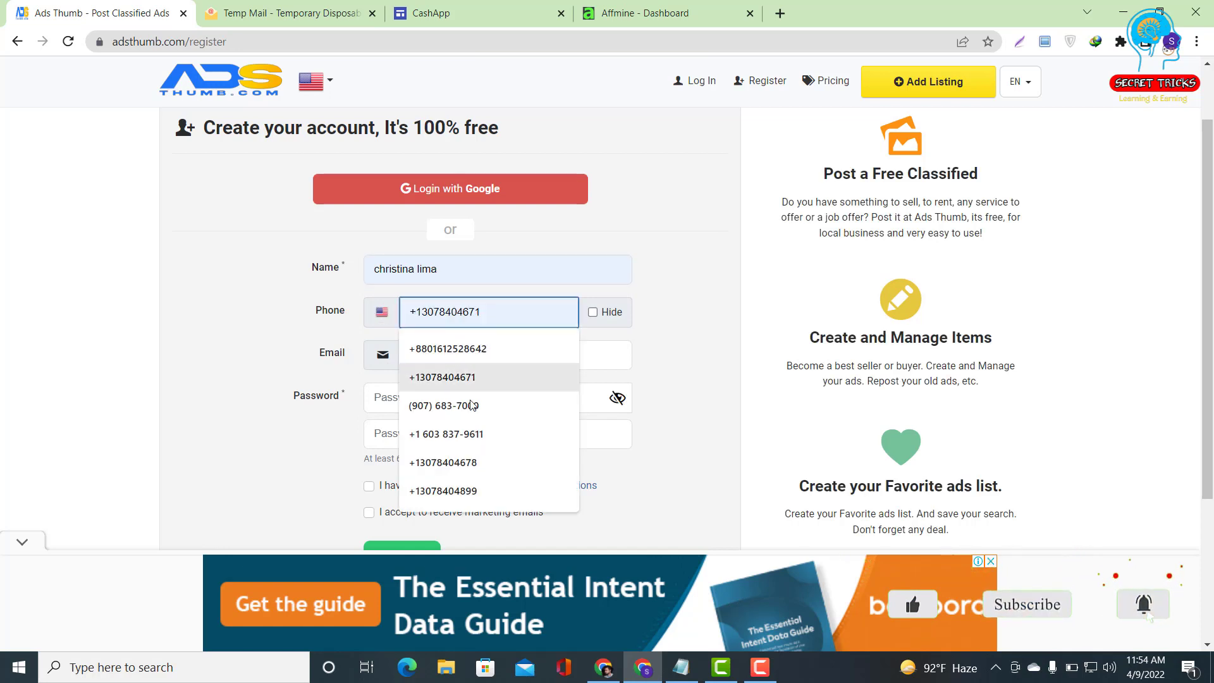
click(468, 434)
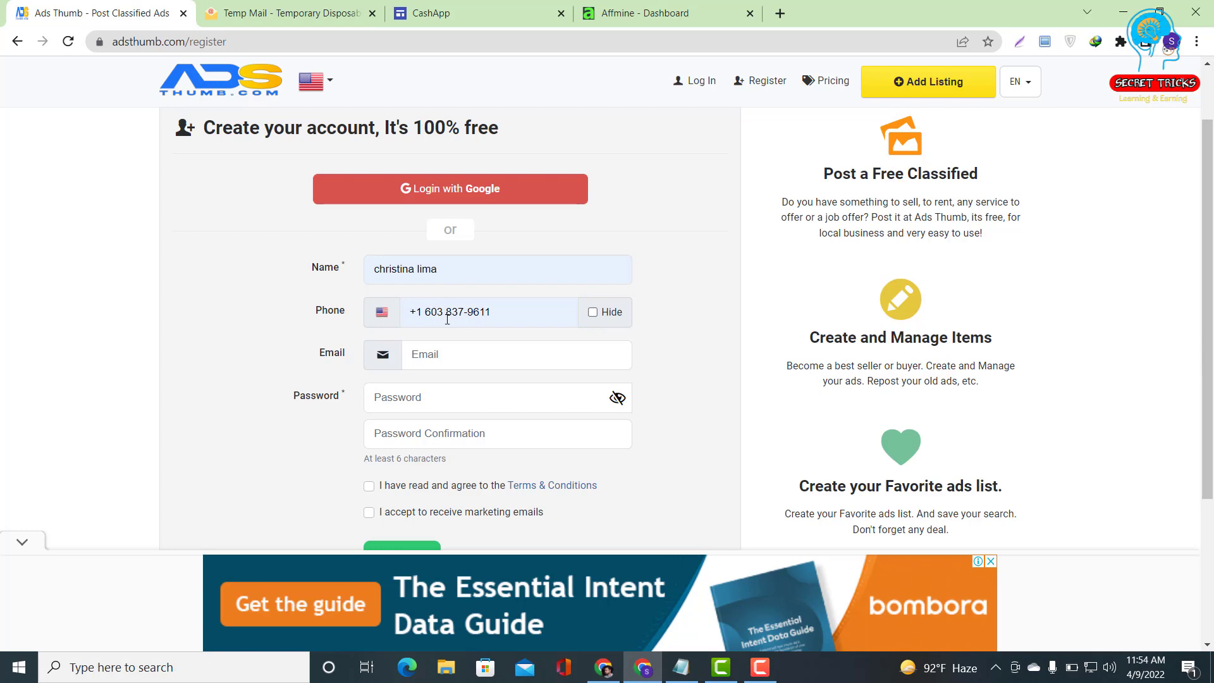
Search Google for "free usa phone number" in a separate browser tab.
click(780, 14)
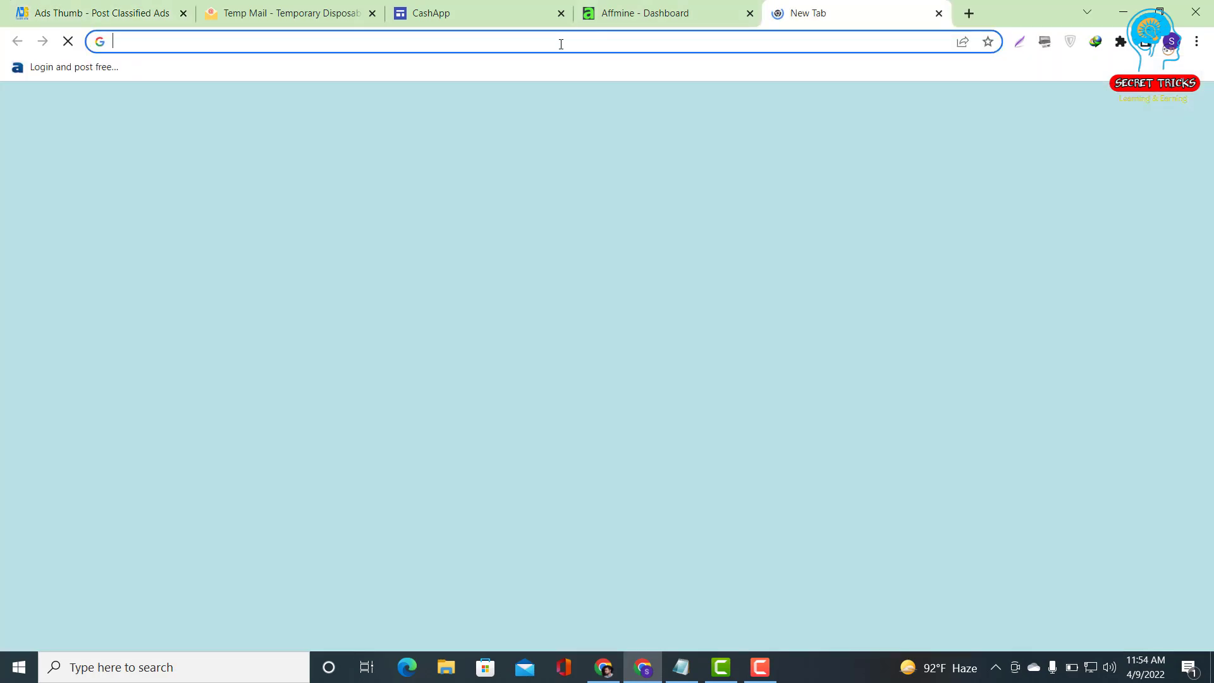
text(fre)
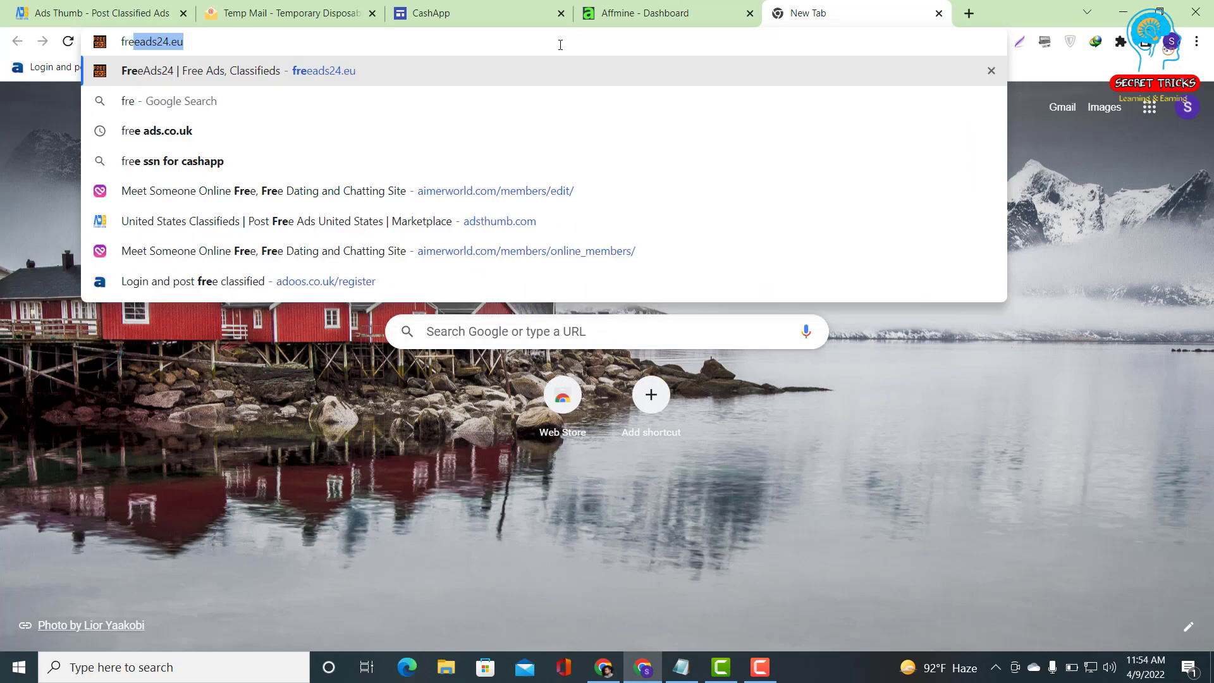
text(e usa phonr)
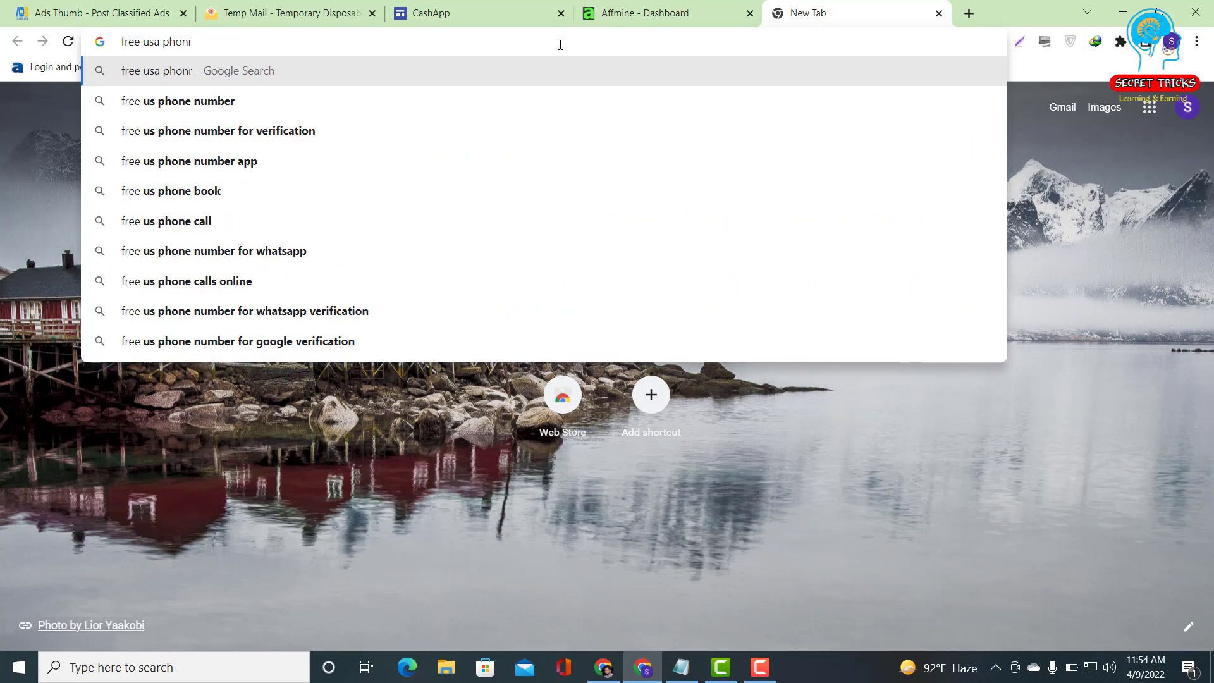
key(BackSpace)
text(e ny)
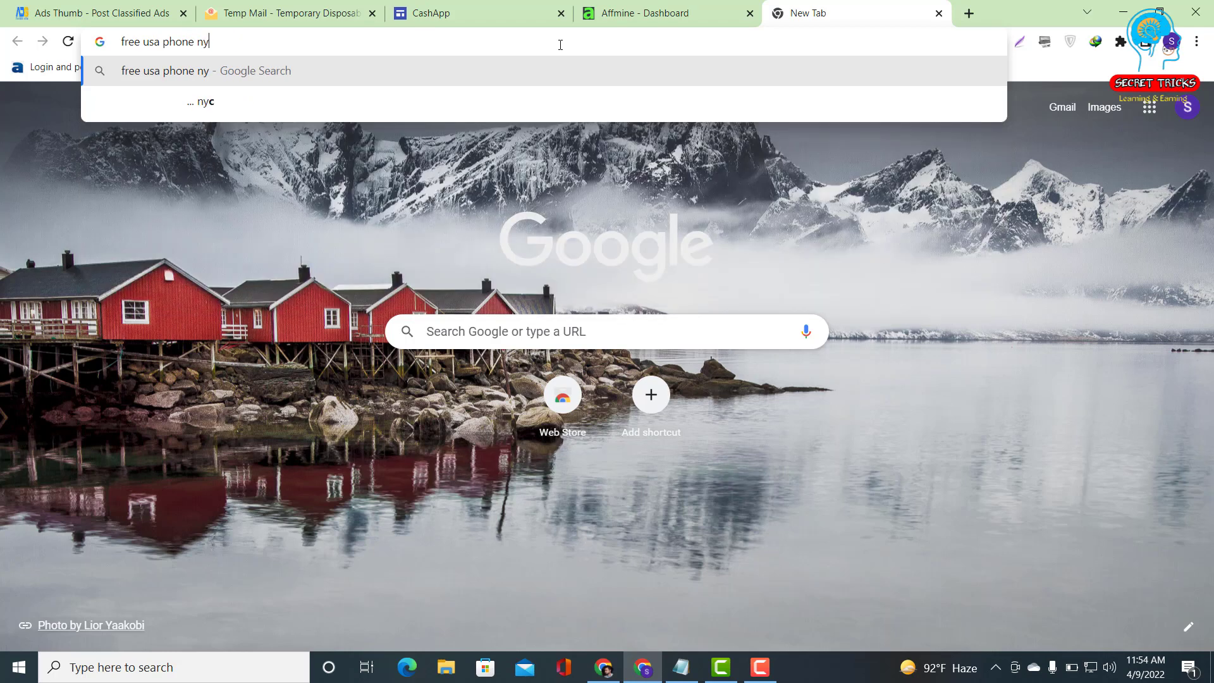
key(BackSpace)
text(umber)
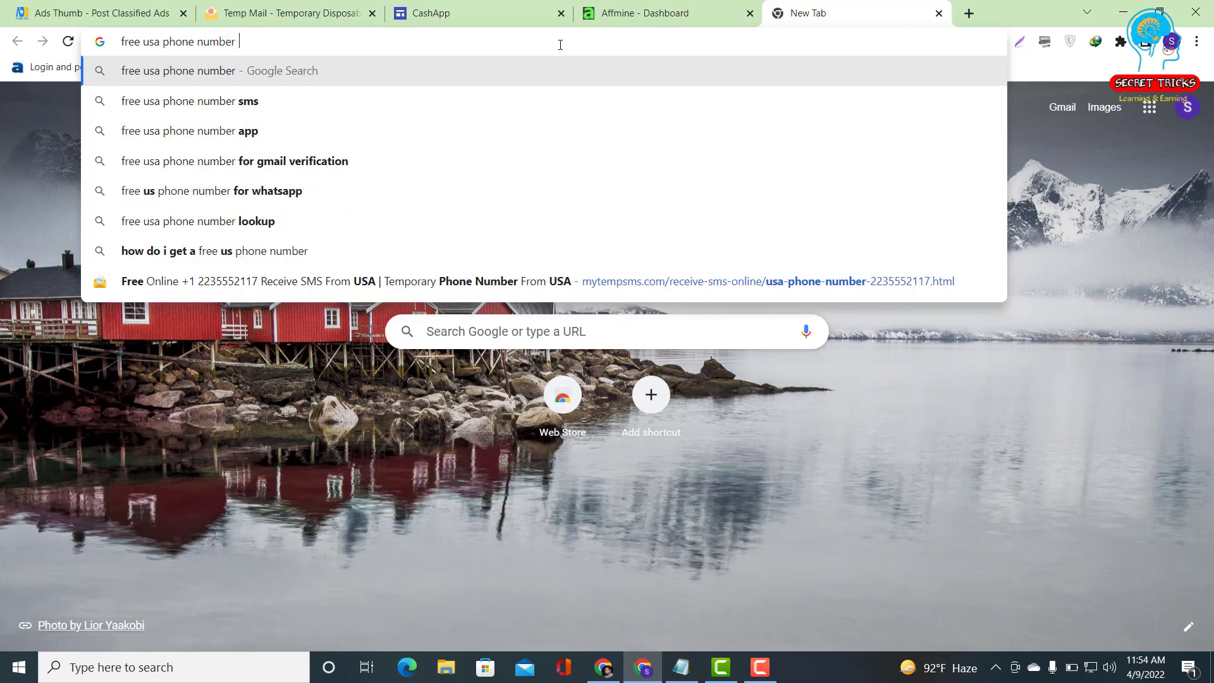
key(Return)
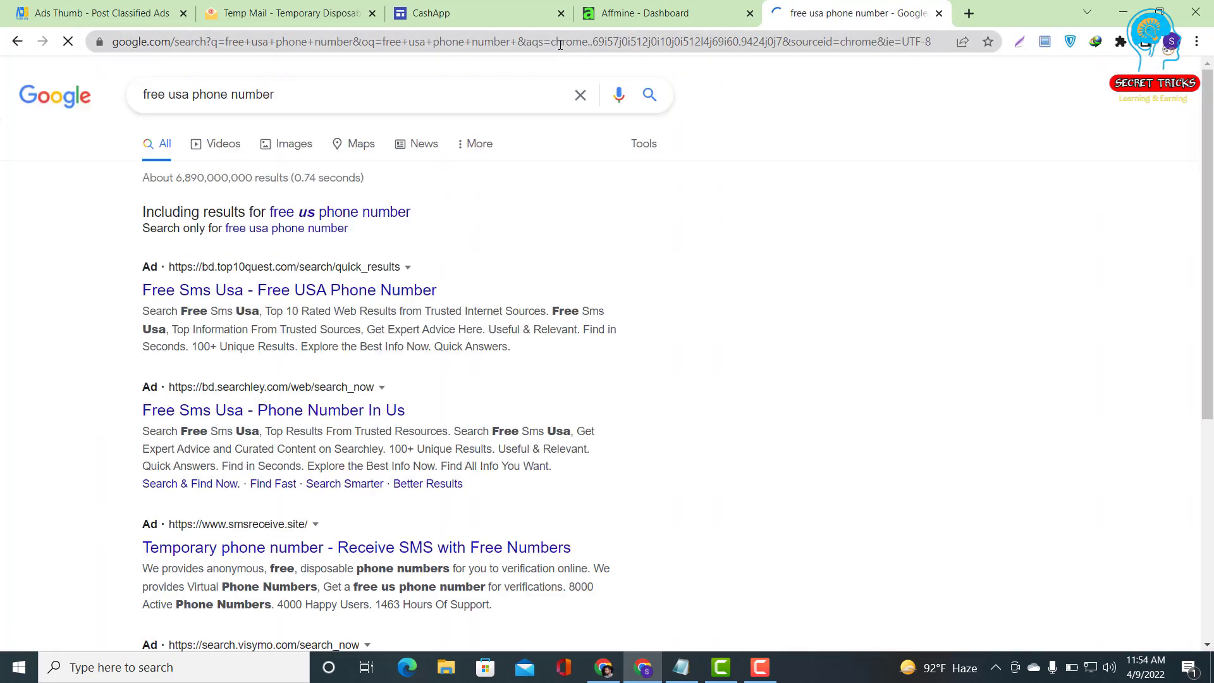
Open the receivesms.co result for US free phone numbers and look through its list of numbers.
scroll(242, 370, down, 5)
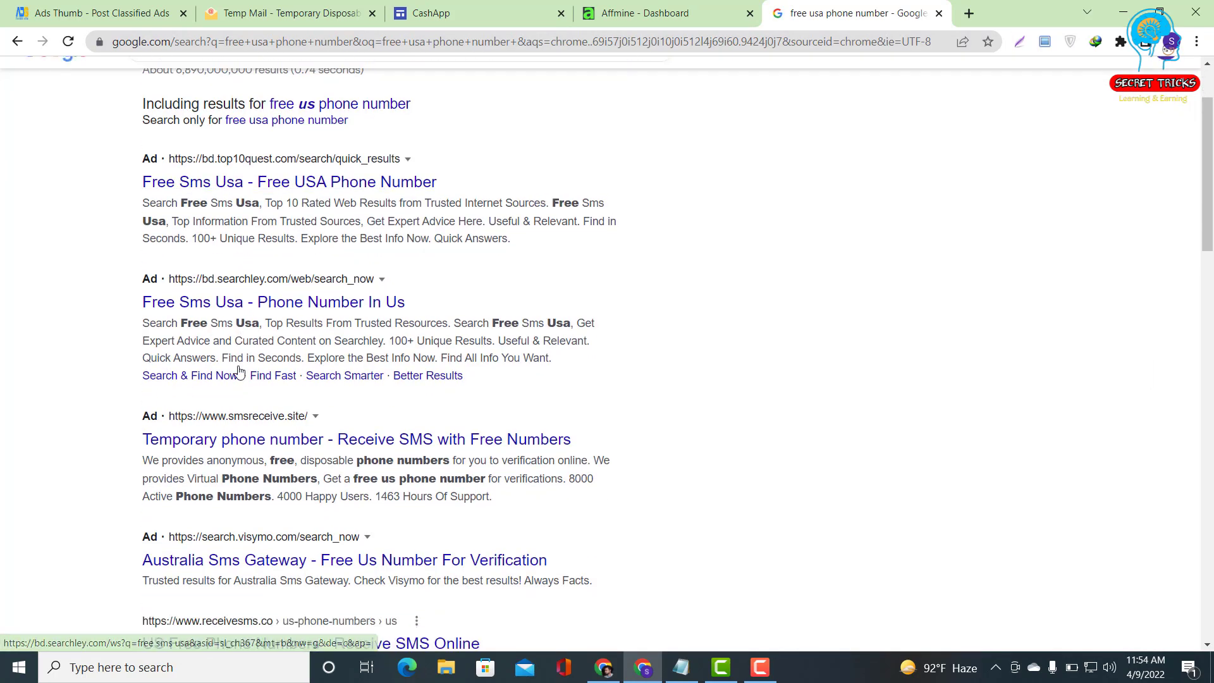
click(306, 437)
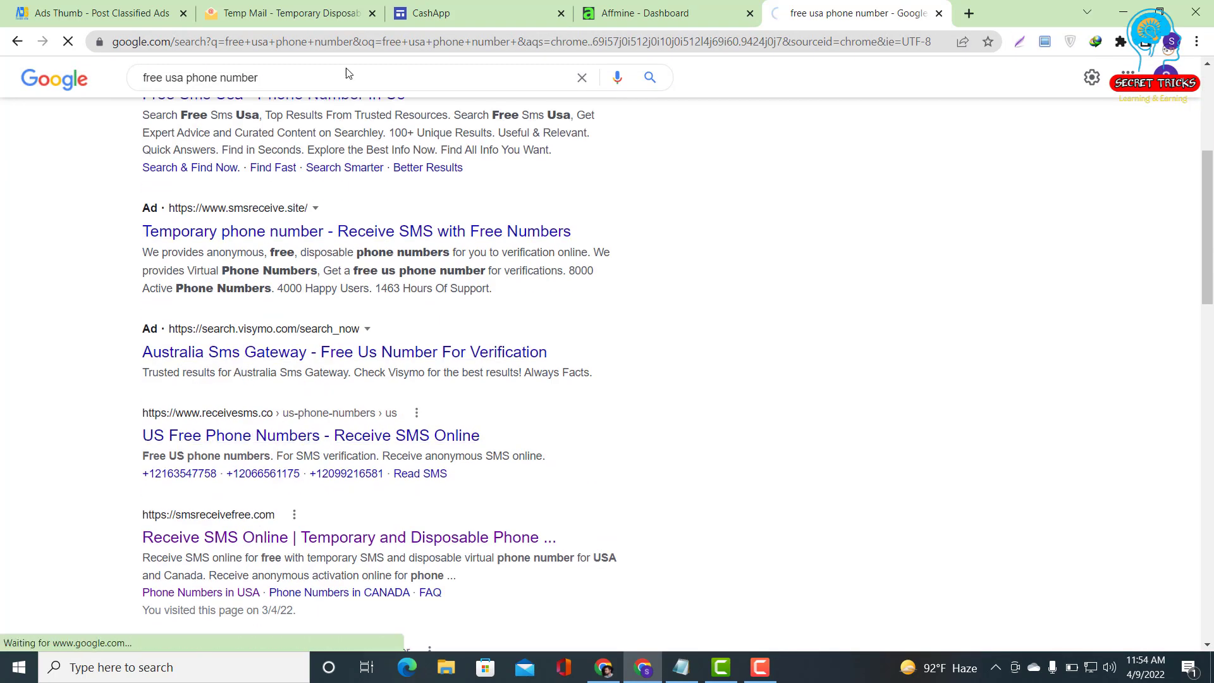
scroll(405, 380, down, 4)
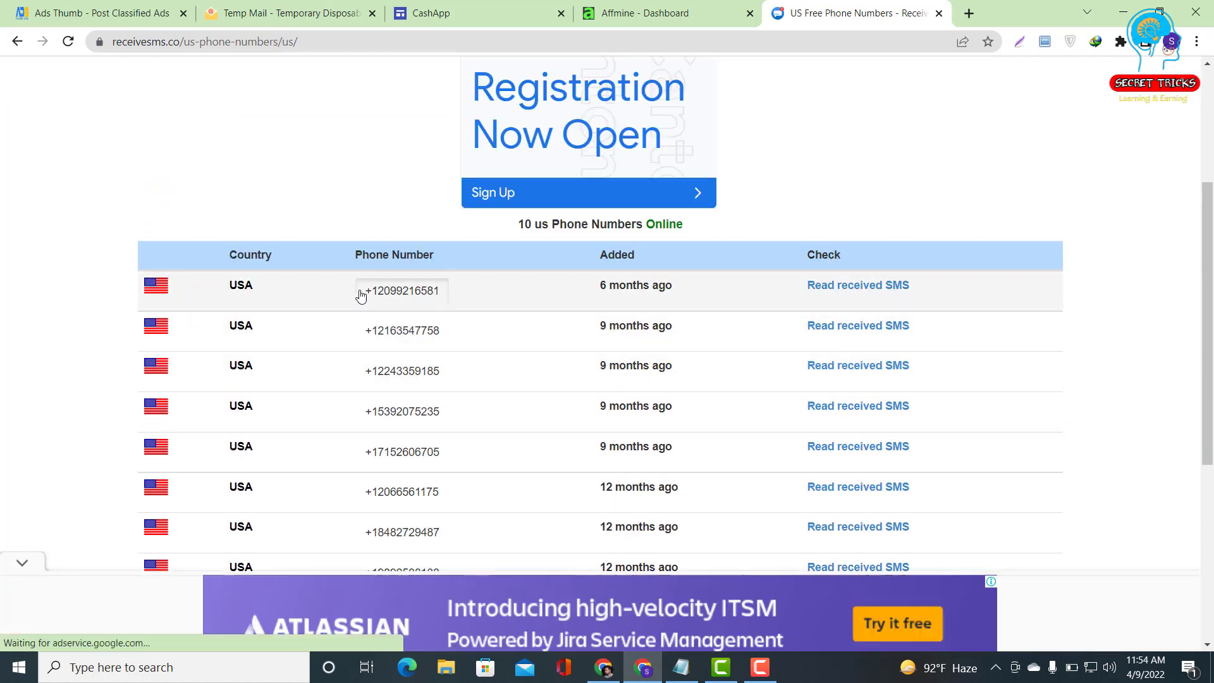
Copy the temporary email address from Tempmailo and paste it into the Email field of the Ads Thumb registration form.
click(77, 12)
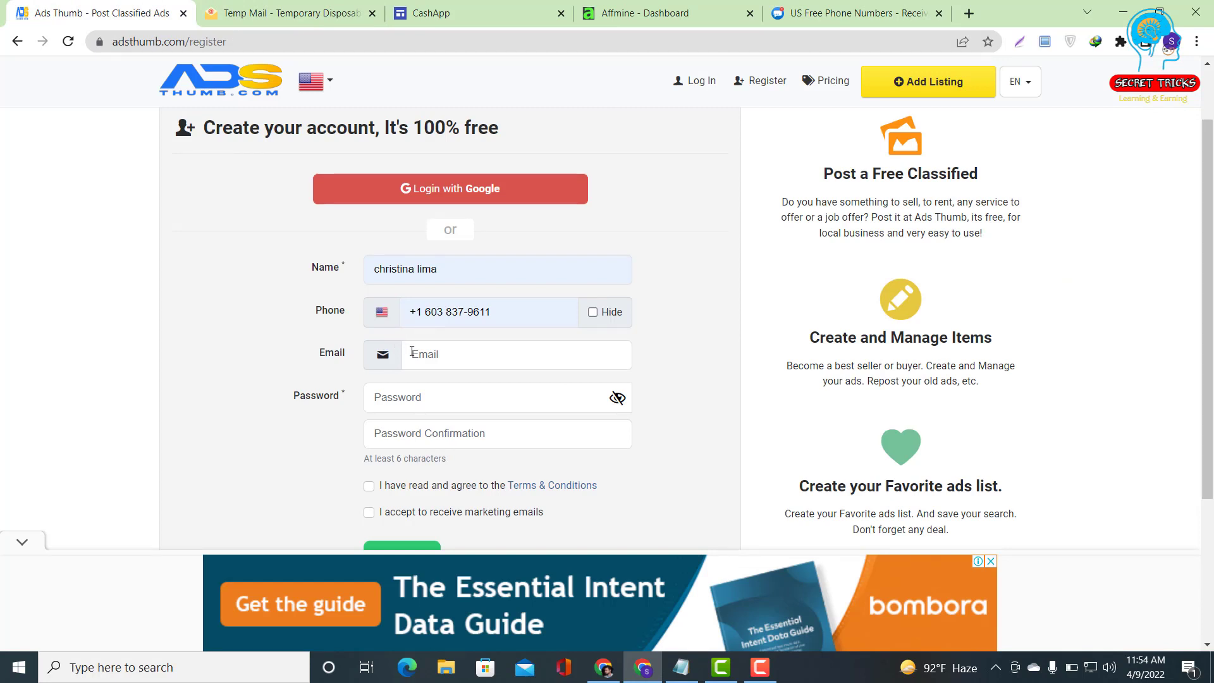
click(24, 541)
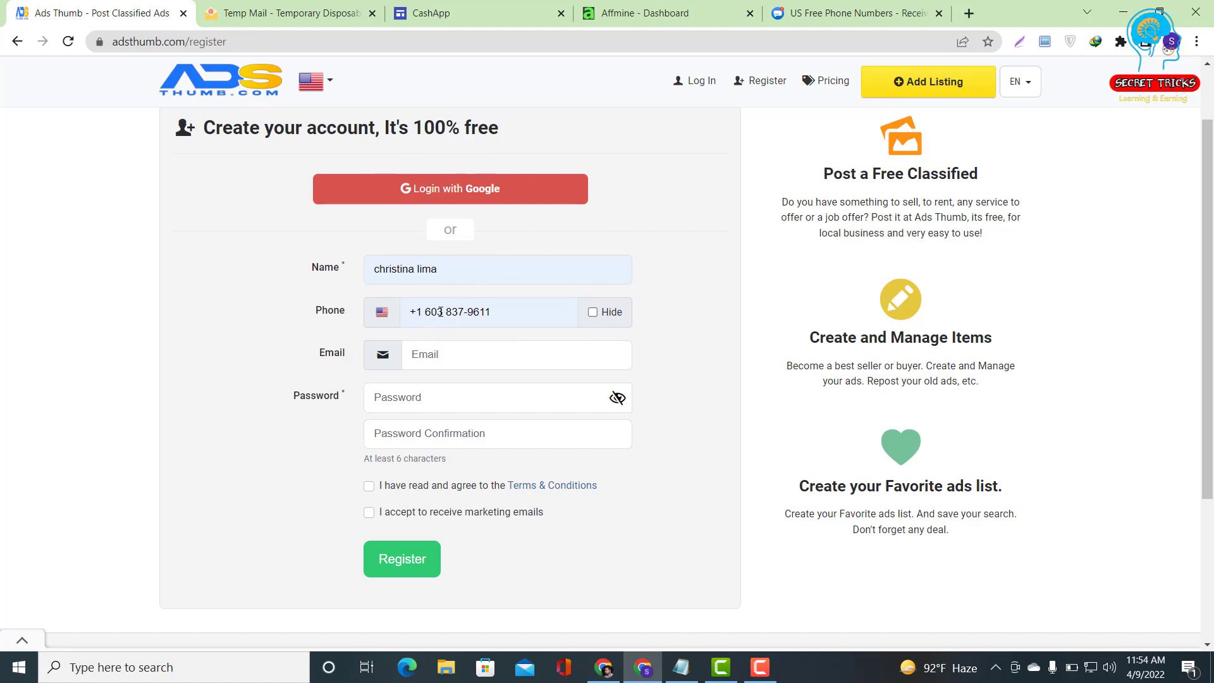
click(433, 347)
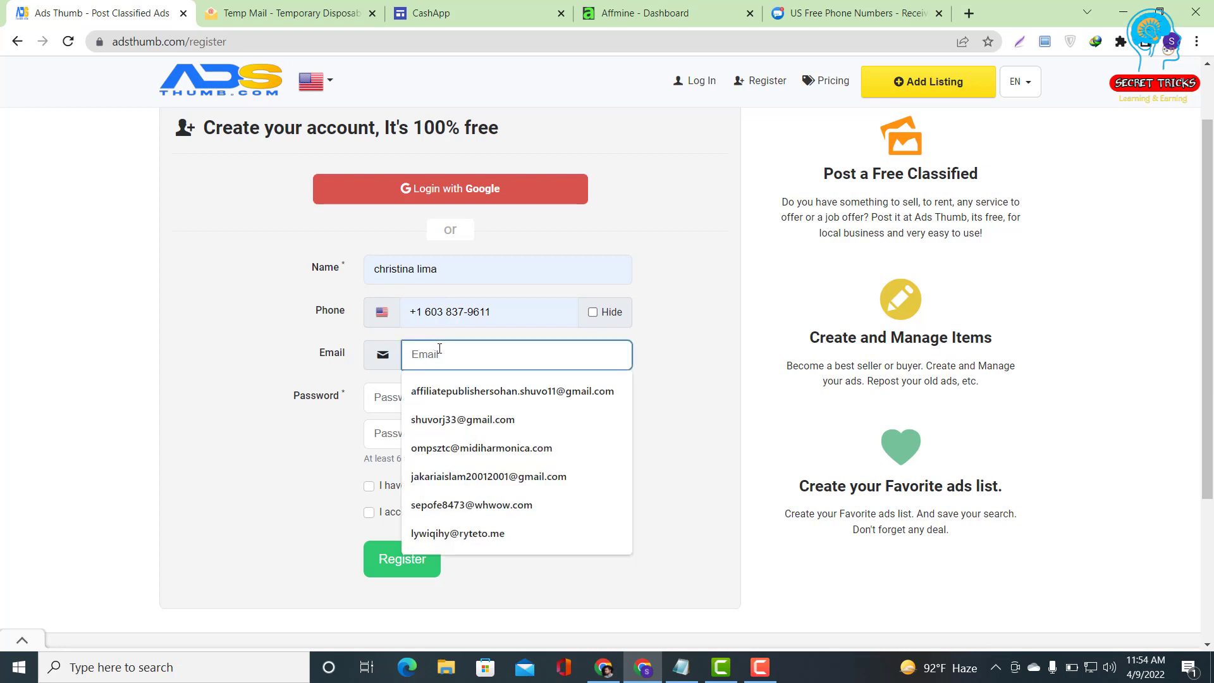
click(327, 11)
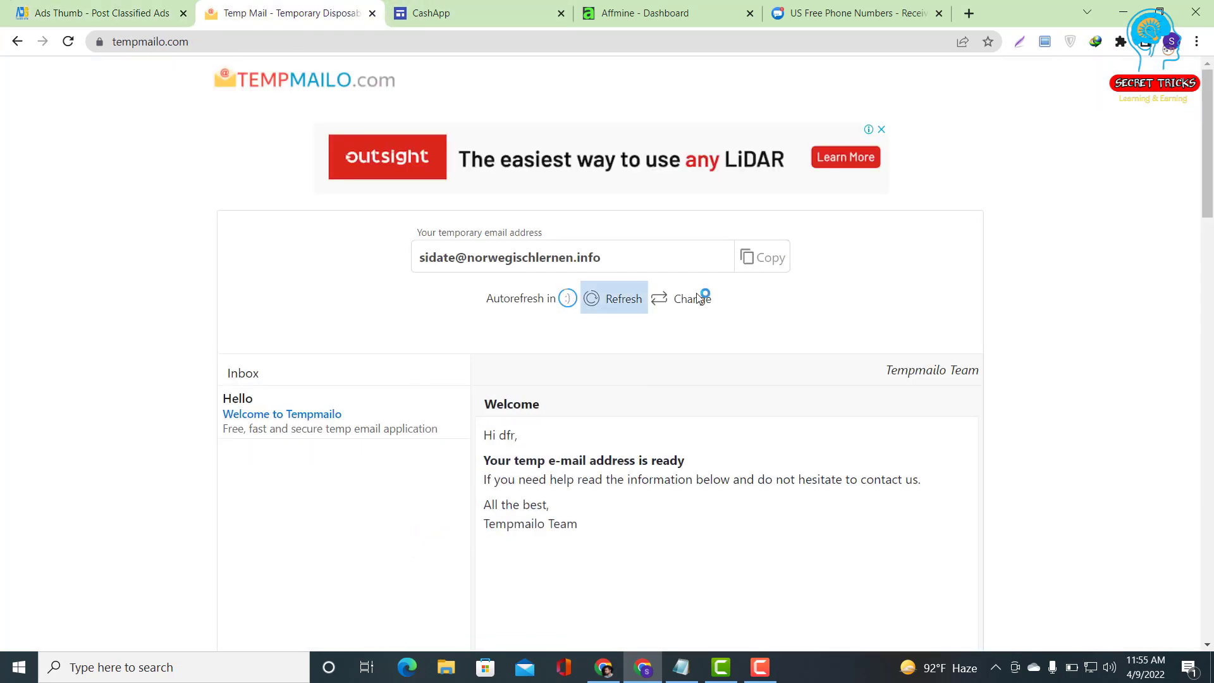
click(777, 270)
key(ctrl+c)
click(92, 13)
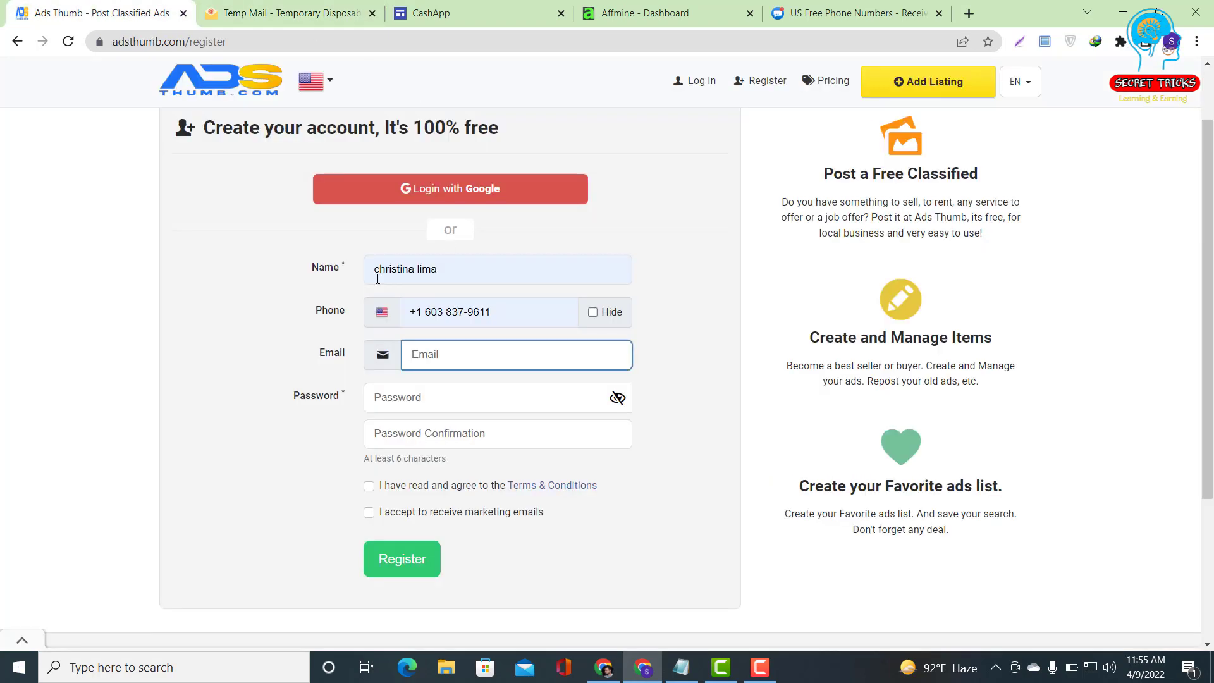
click(436, 348)
right_click(441, 351)
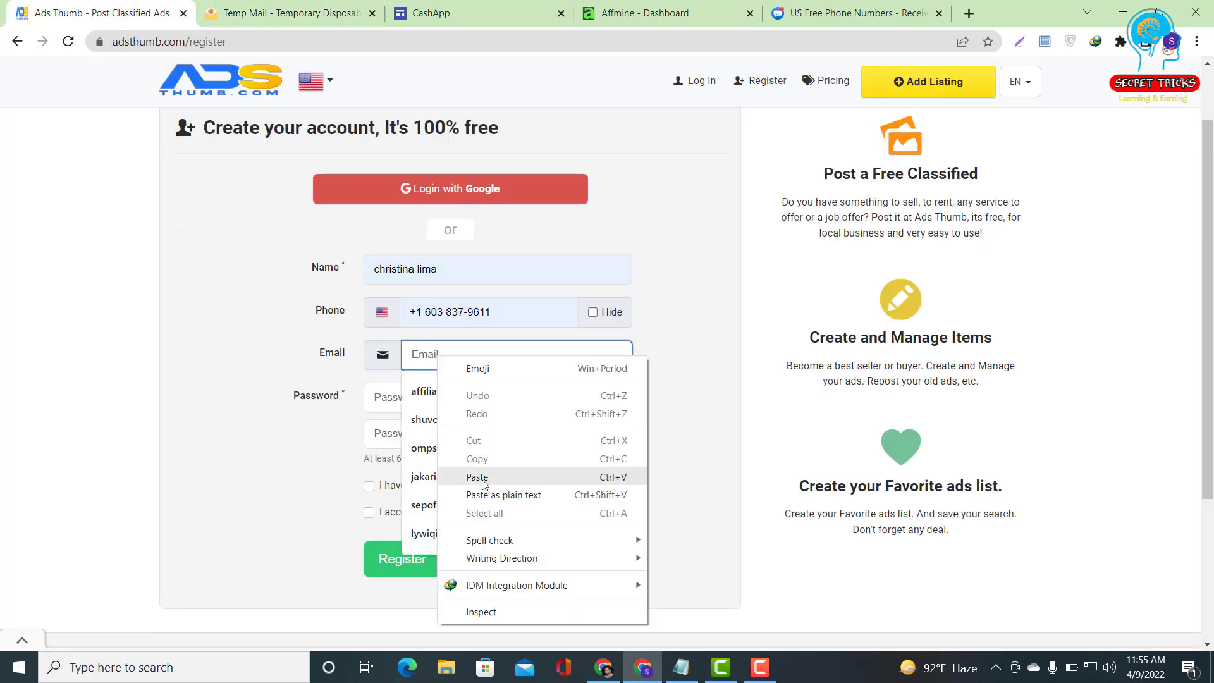
click(474, 477)
Enter and confirm the account password, agree to the Terms & Conditions, and submit the registration.
click(423, 394)
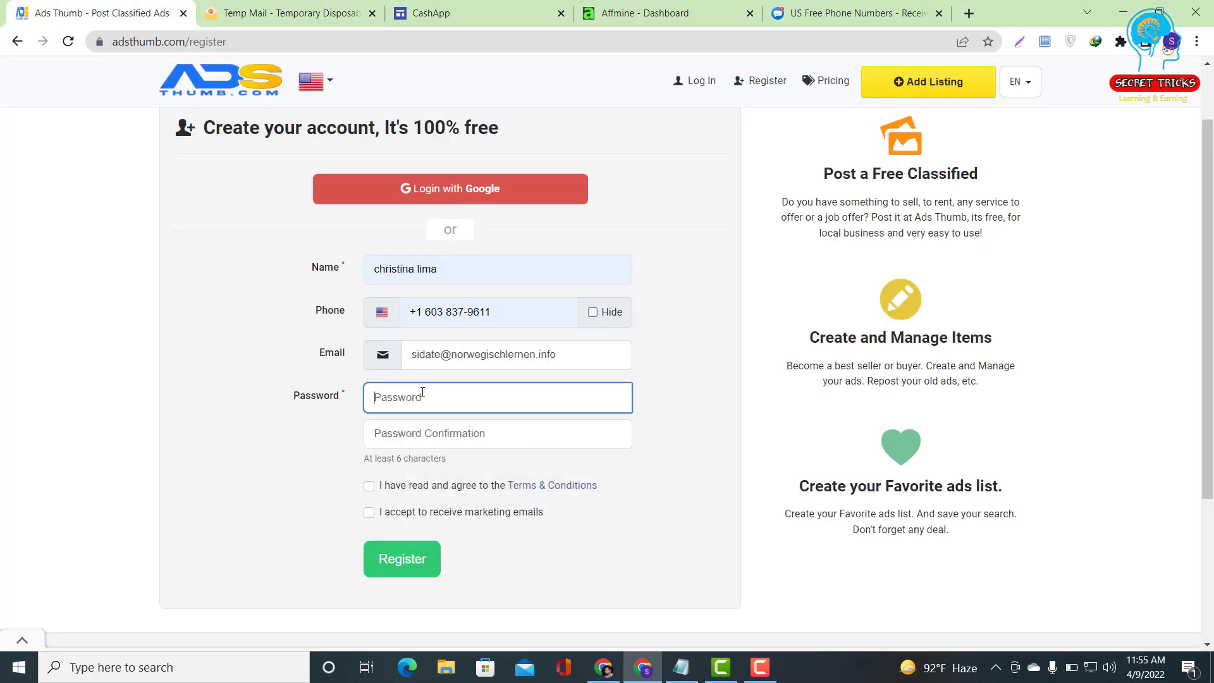
text(a)
key(BackSpace)
text(aa)
click(421, 439)
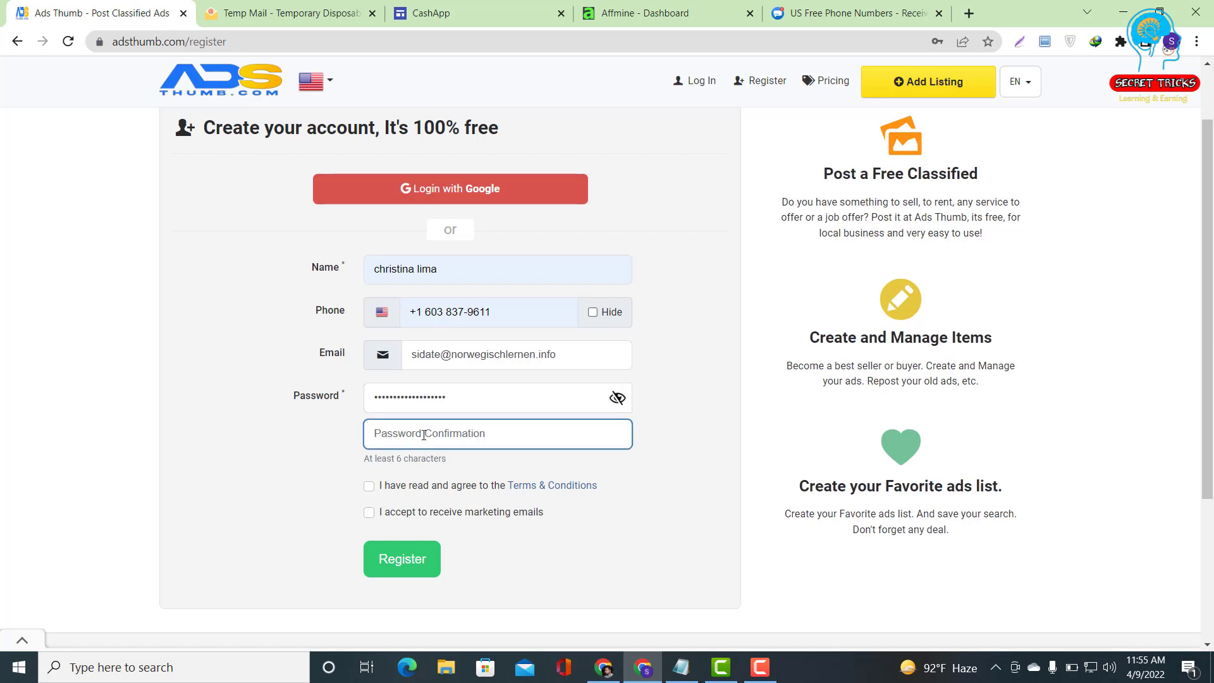
text(a)
click(369, 486)
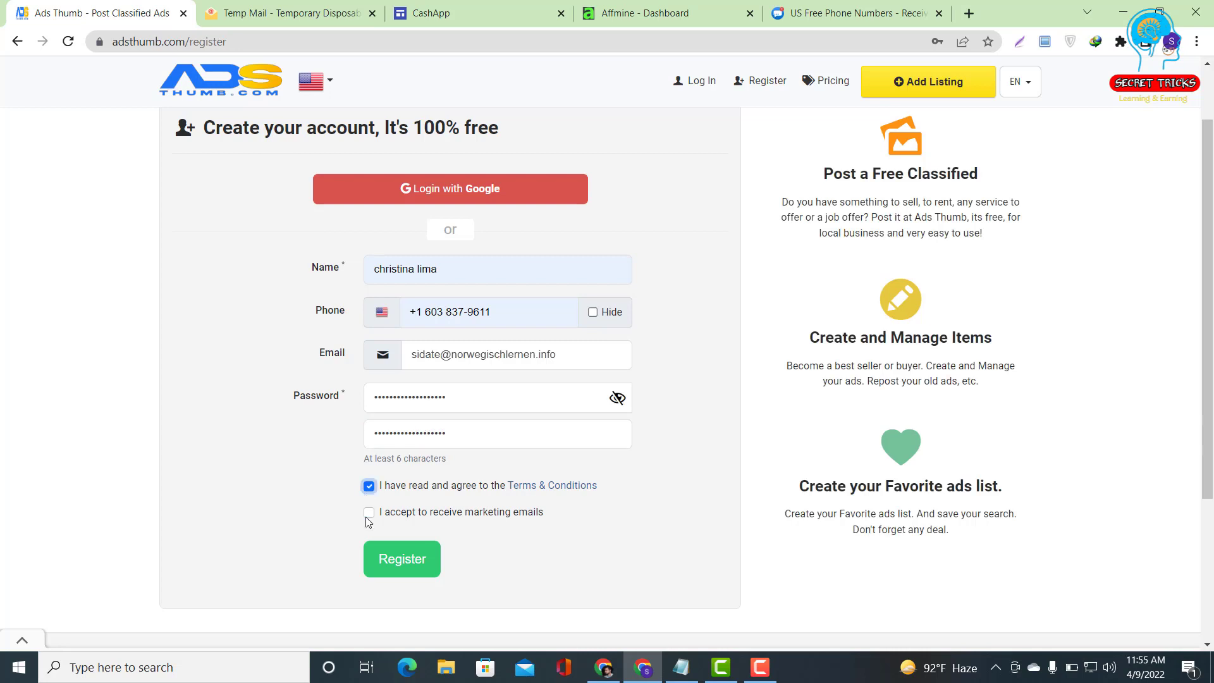
click(398, 555)
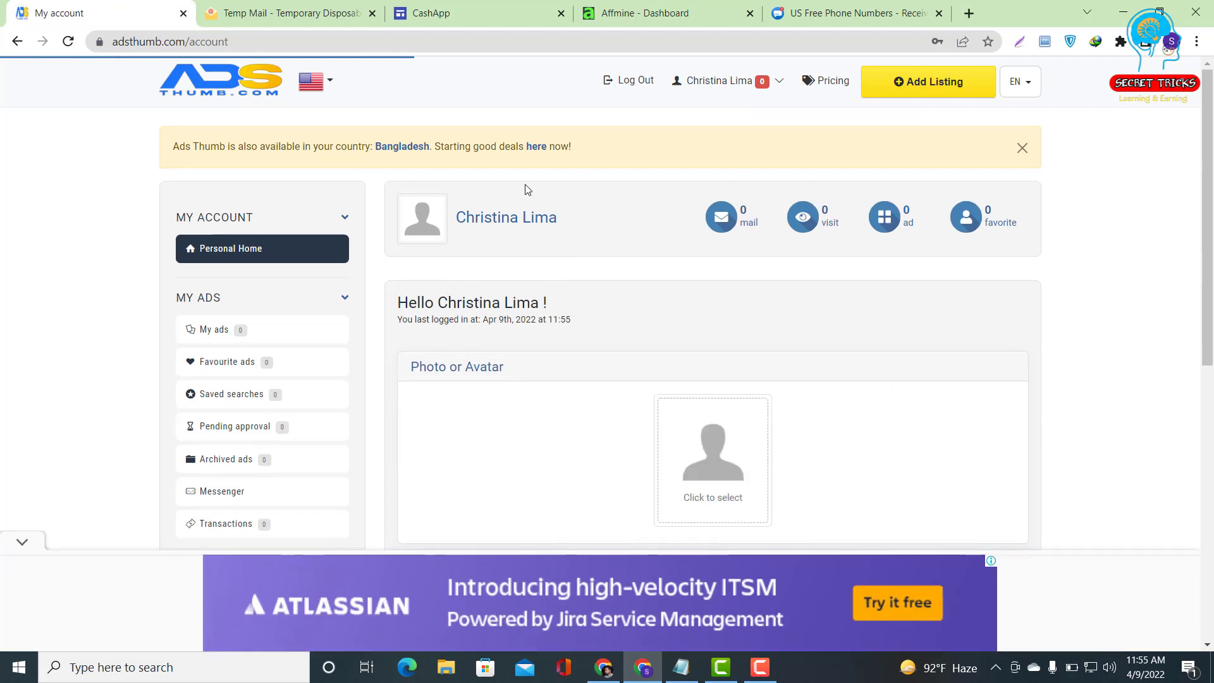
Check the Tempmailo inbox for a message about the new registration.
click(285, 12)
scroll(477, 352, down, 2)
scroll(455, 348, up, 2)
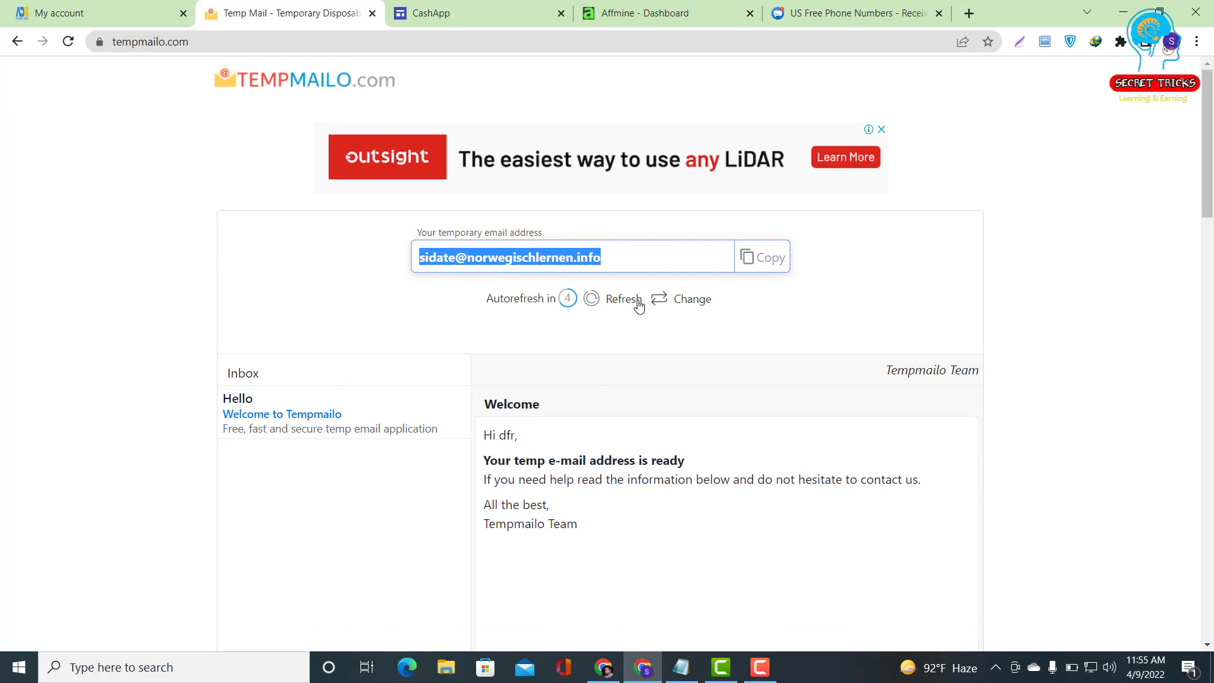
Upload the woman's portrait photo from the Desktop as the Ads Thumb profile avatar and go to the account details.
click(130, 7)
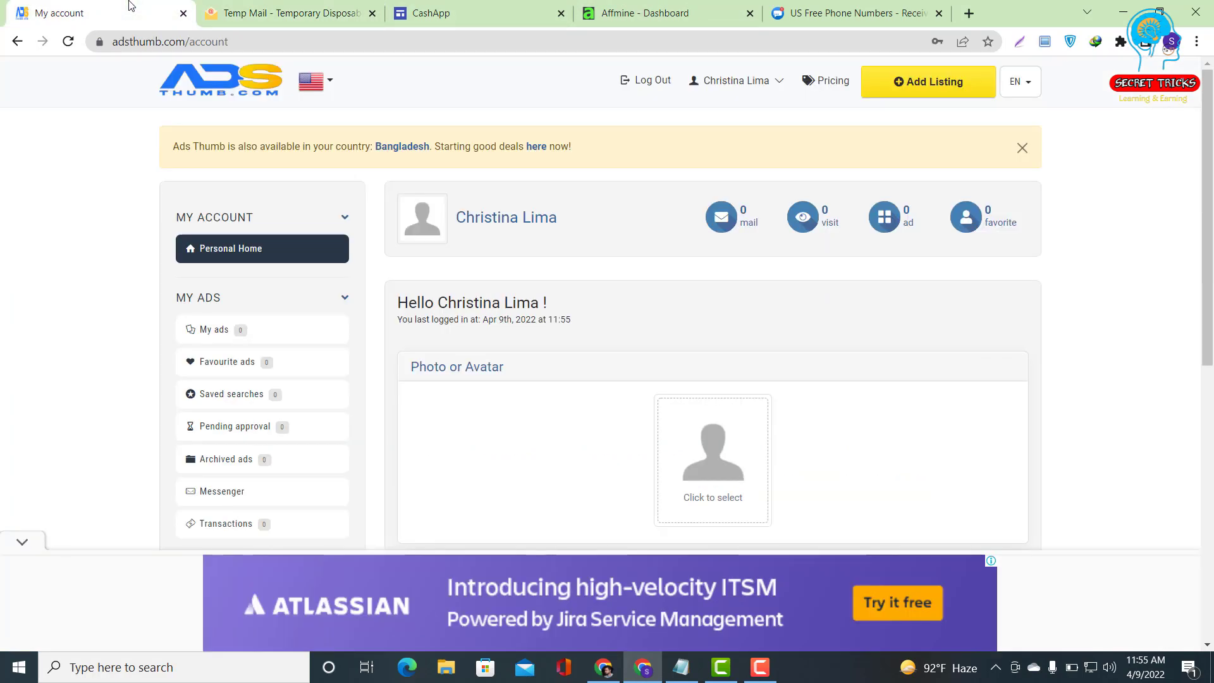
click(21, 543)
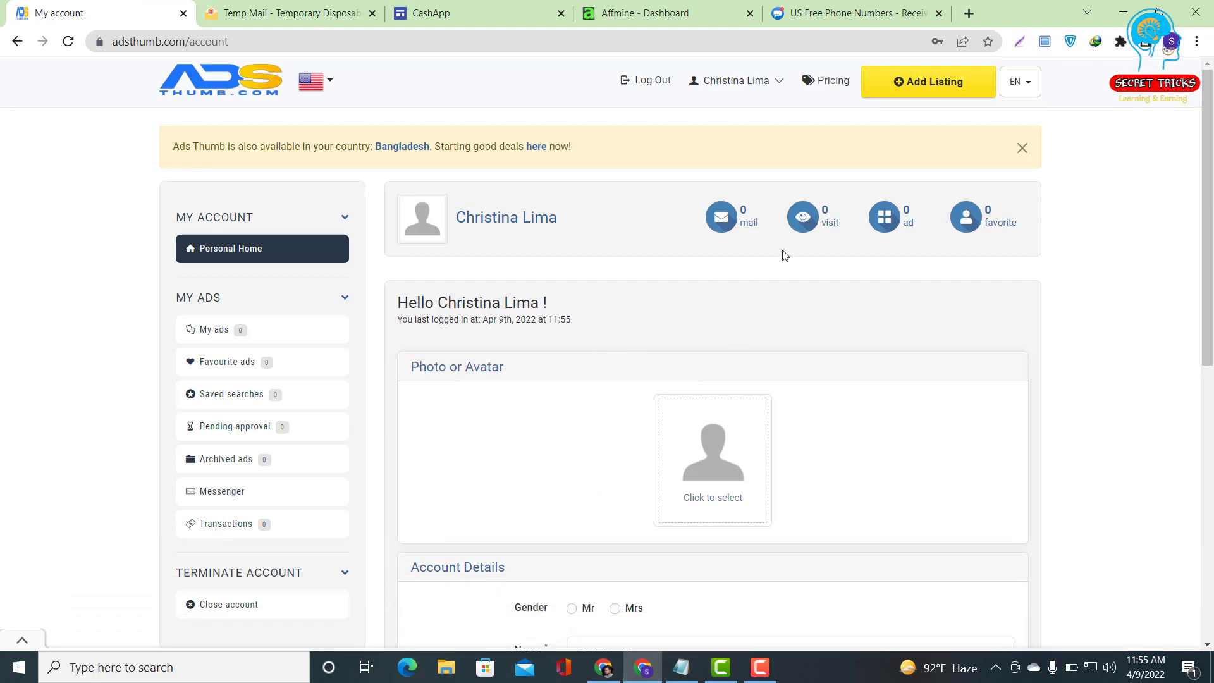
scroll(619, 247, down, 1)
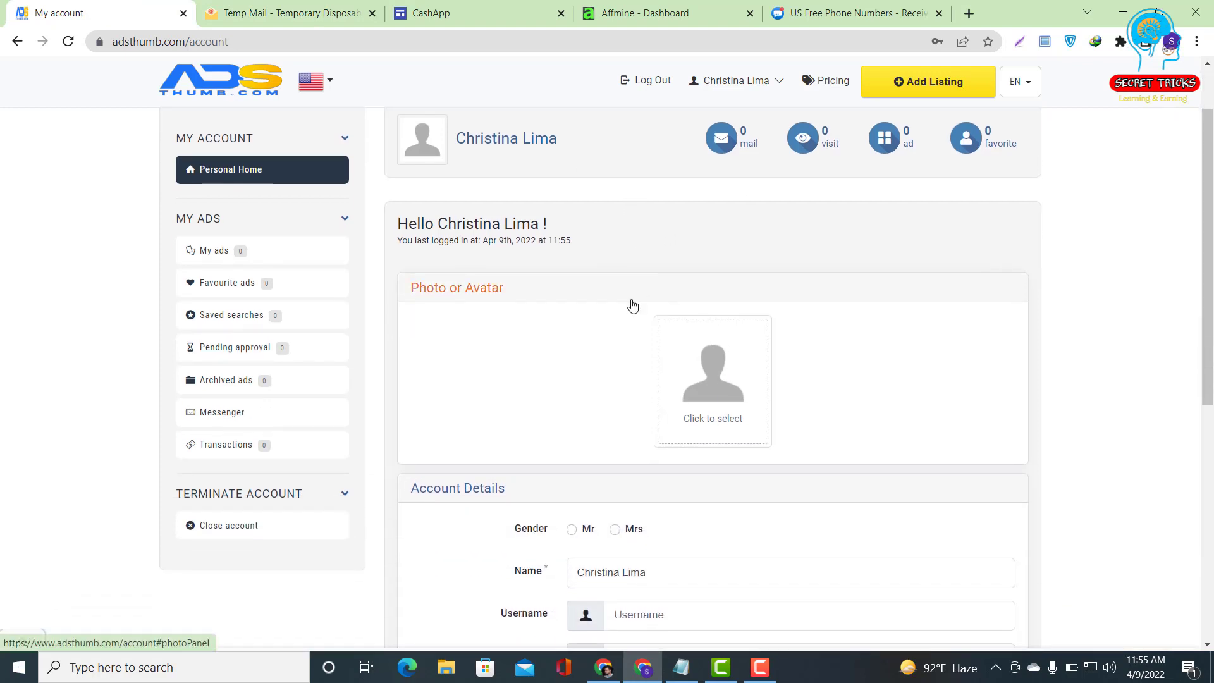
scroll(513, 284, down, 1)
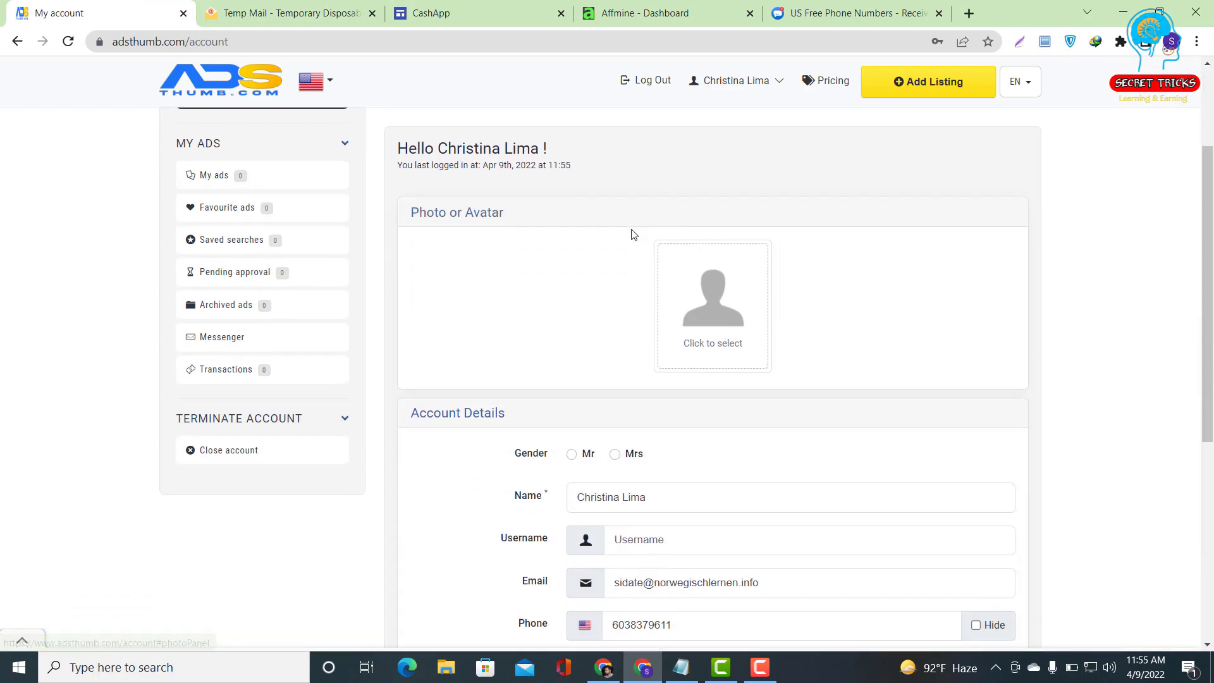
click(711, 345)
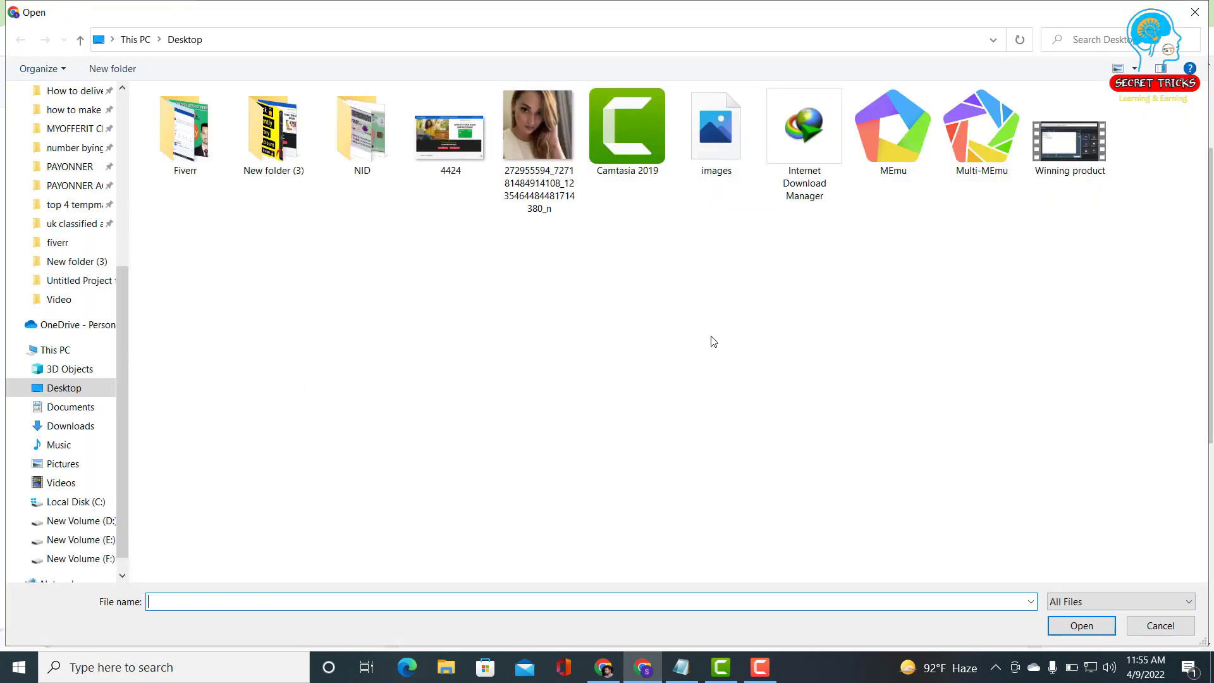
click(564, 135)
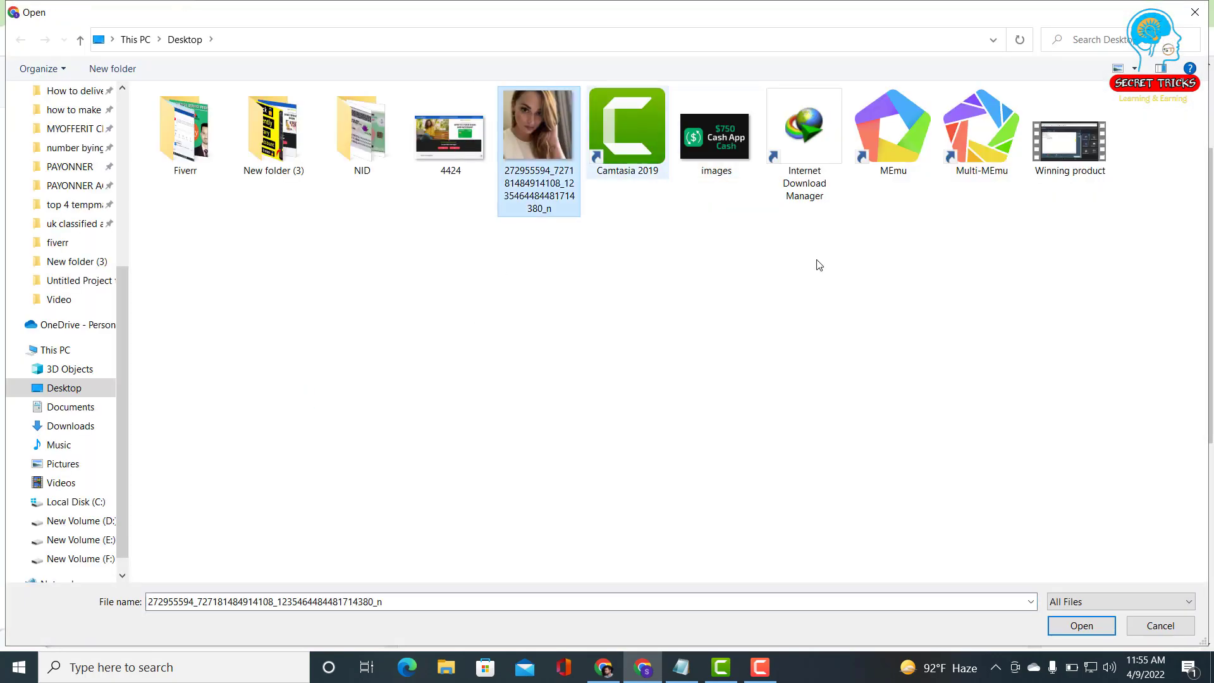
click(1098, 625)
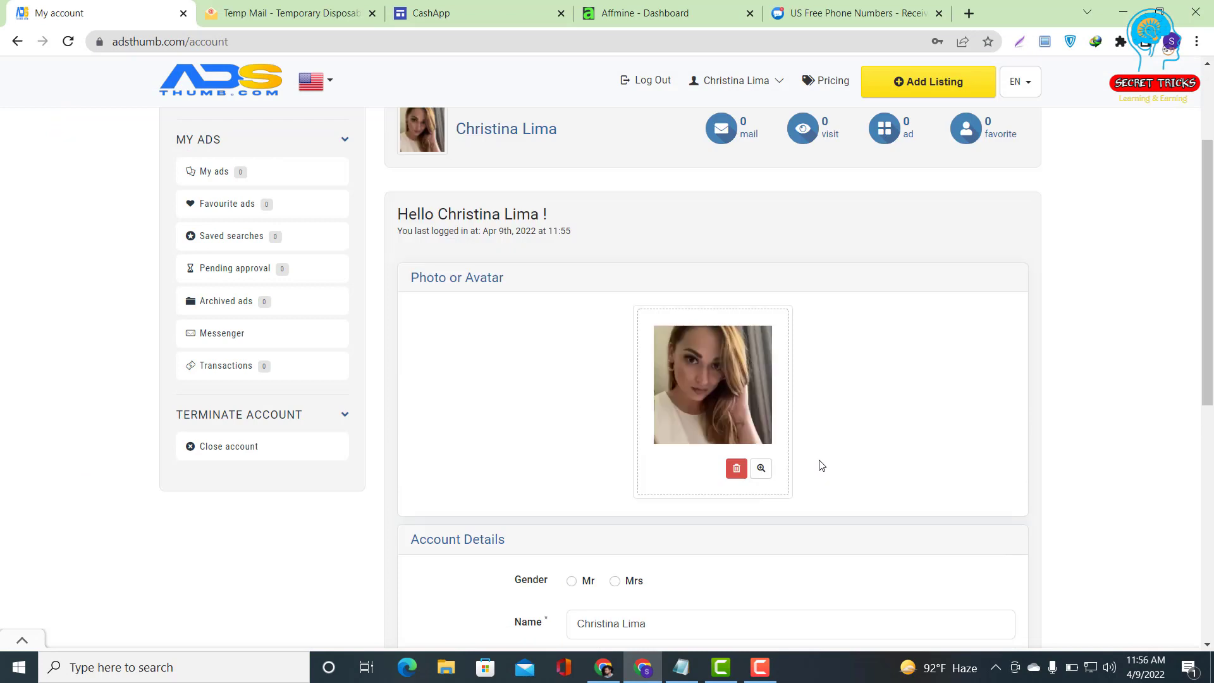
scroll(834, 406, down, 5)
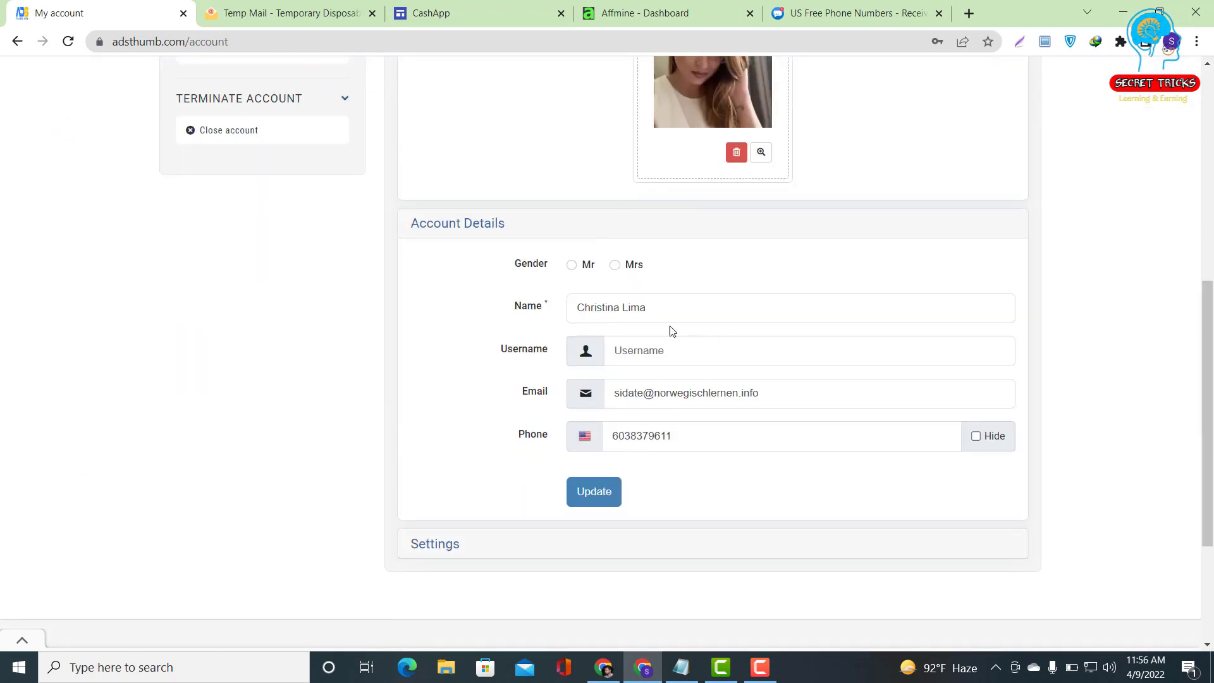
Set the account username to cashappprovider and save the account details.
click(674, 347)
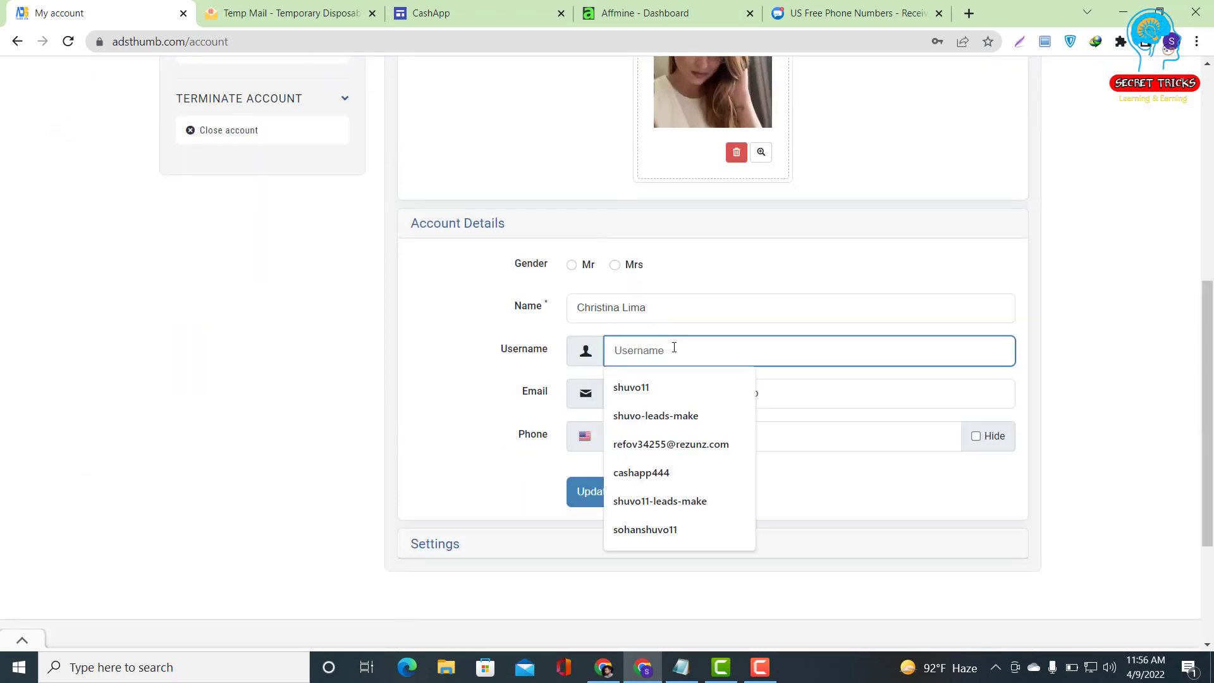
click(661, 472)
key(BackSpace)
key(BackSpace)
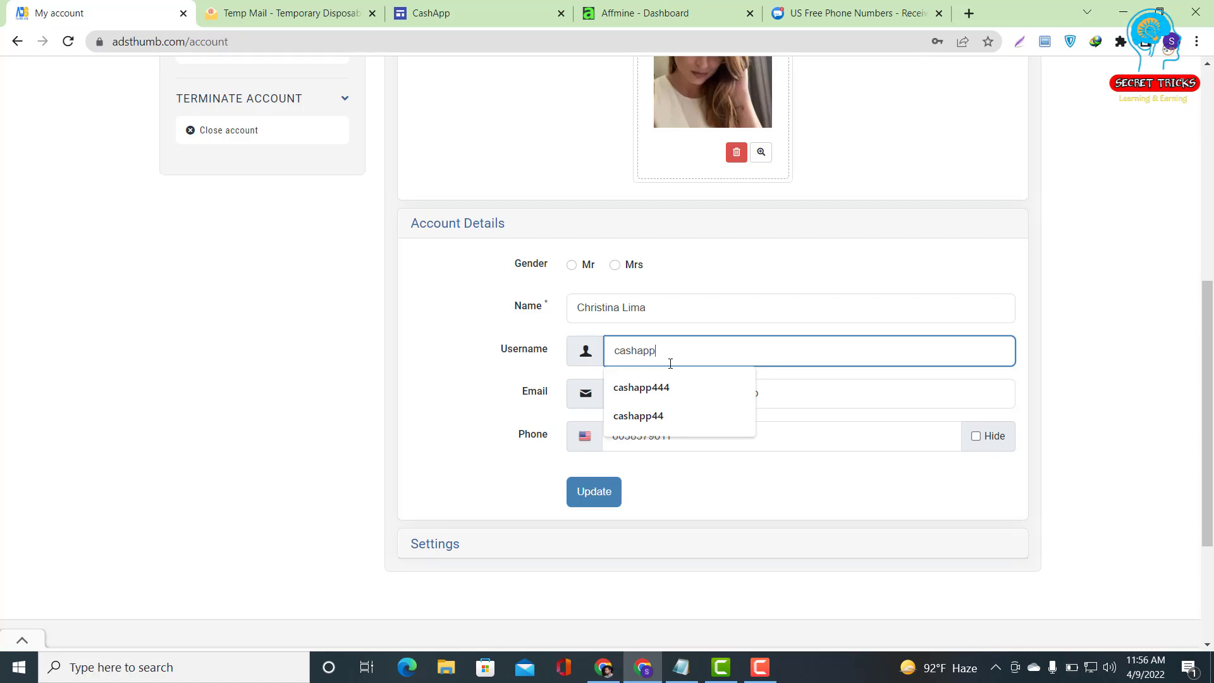
text(provider)
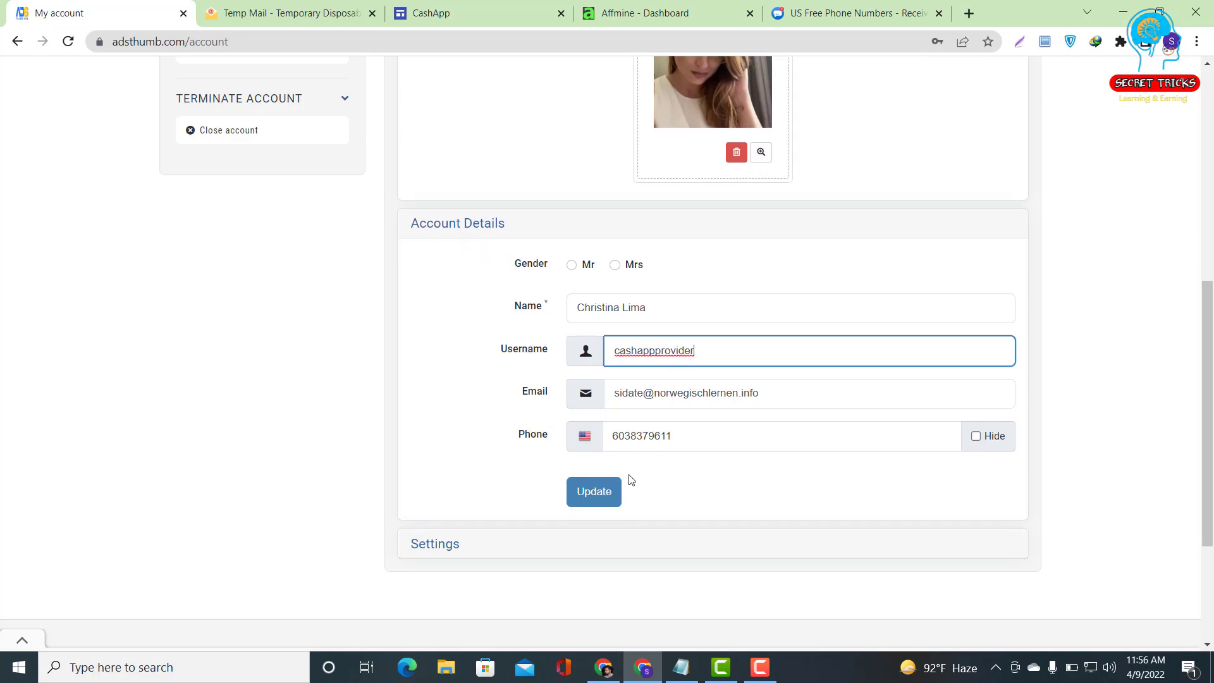
click(595, 491)
scroll(596, 443, down, 1)
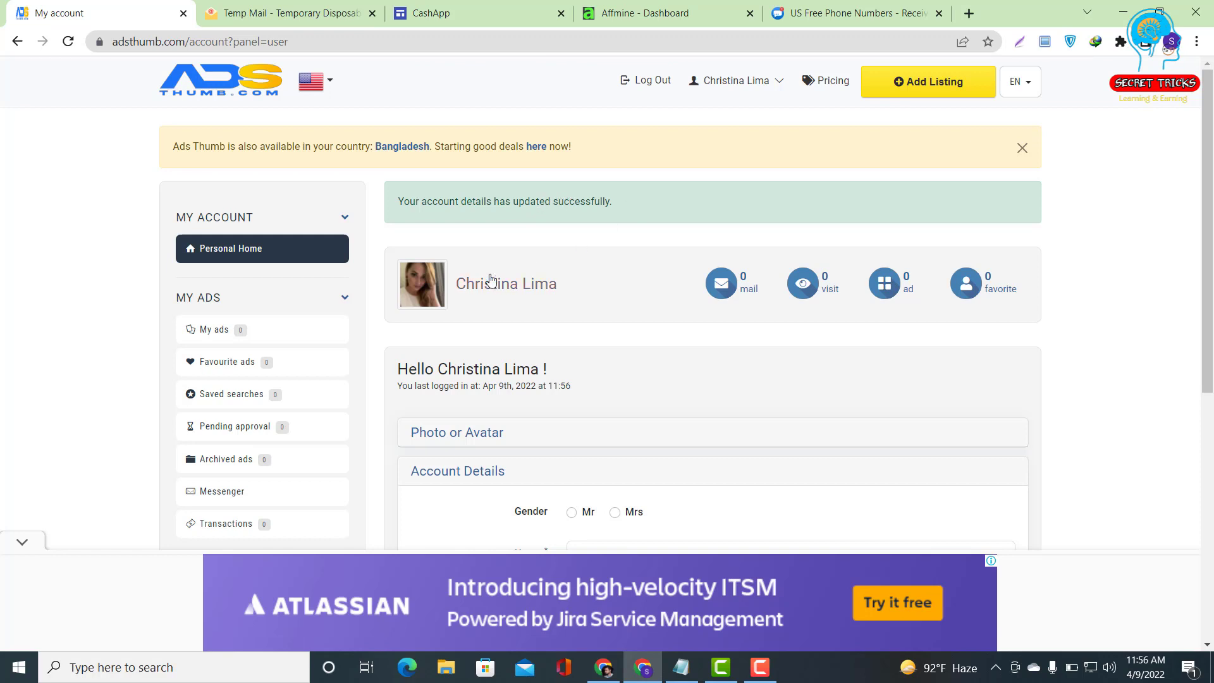
click(21, 539)
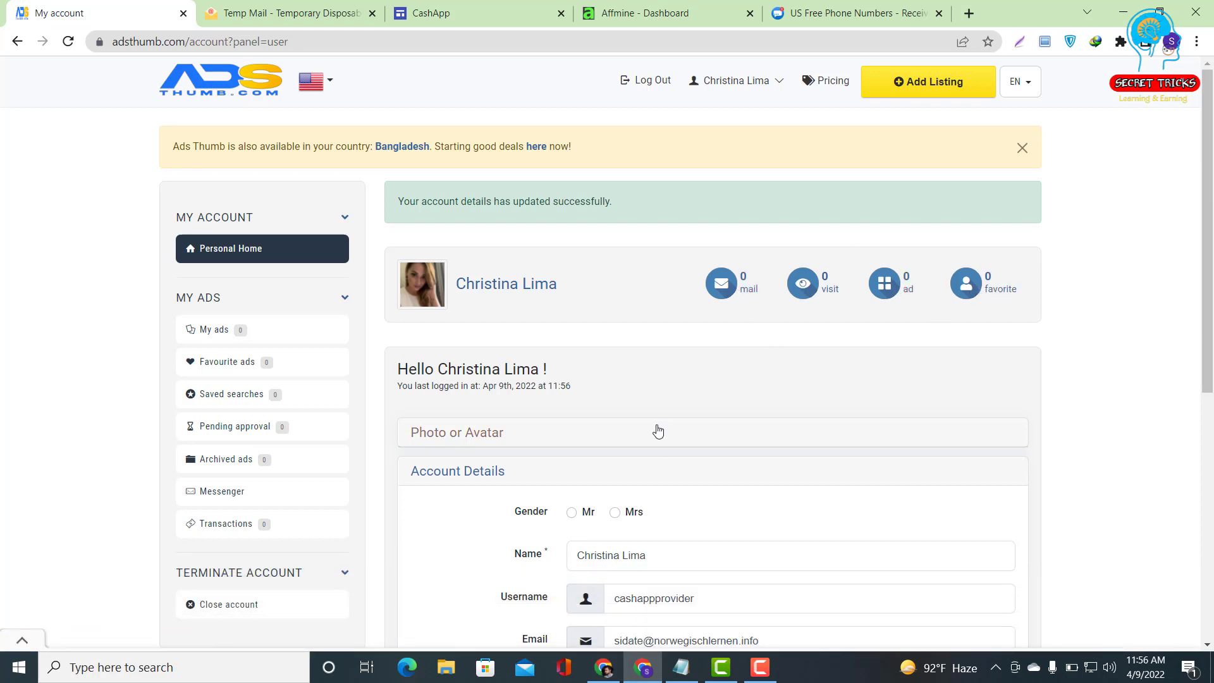
Set the gender to Mrs in the account details and save the update.
scroll(689, 398, down, 3)
scroll(633, 398, up, 2)
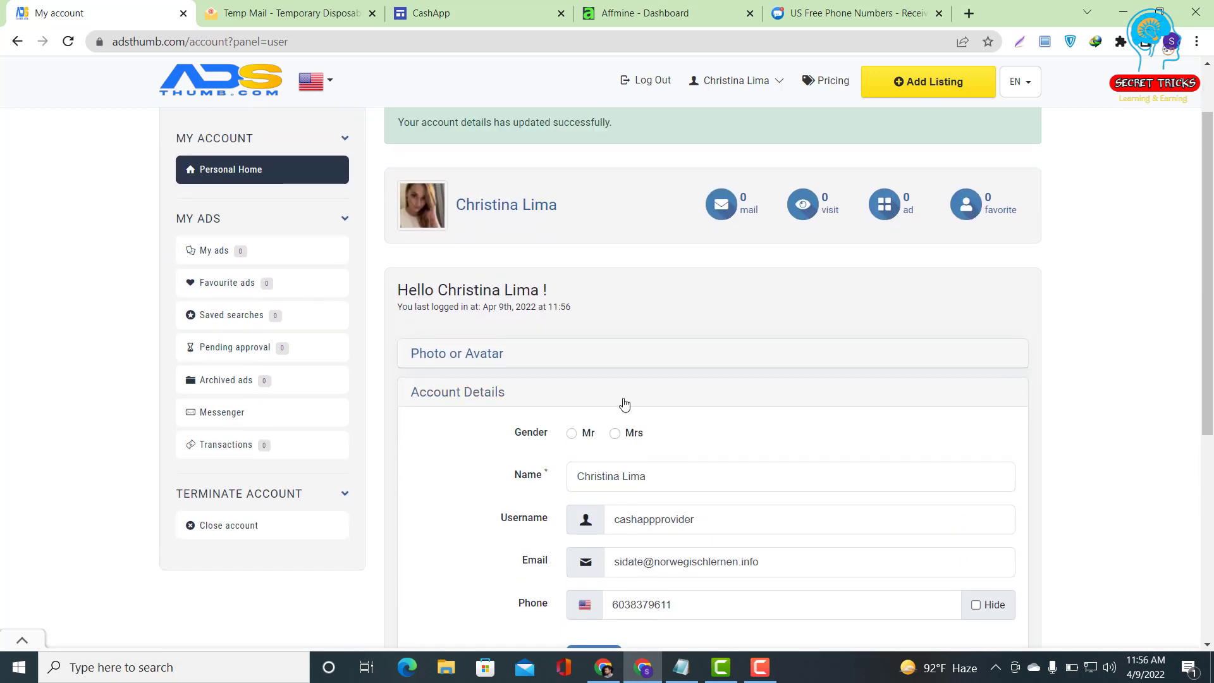
click(615, 433)
scroll(616, 434, down, 3)
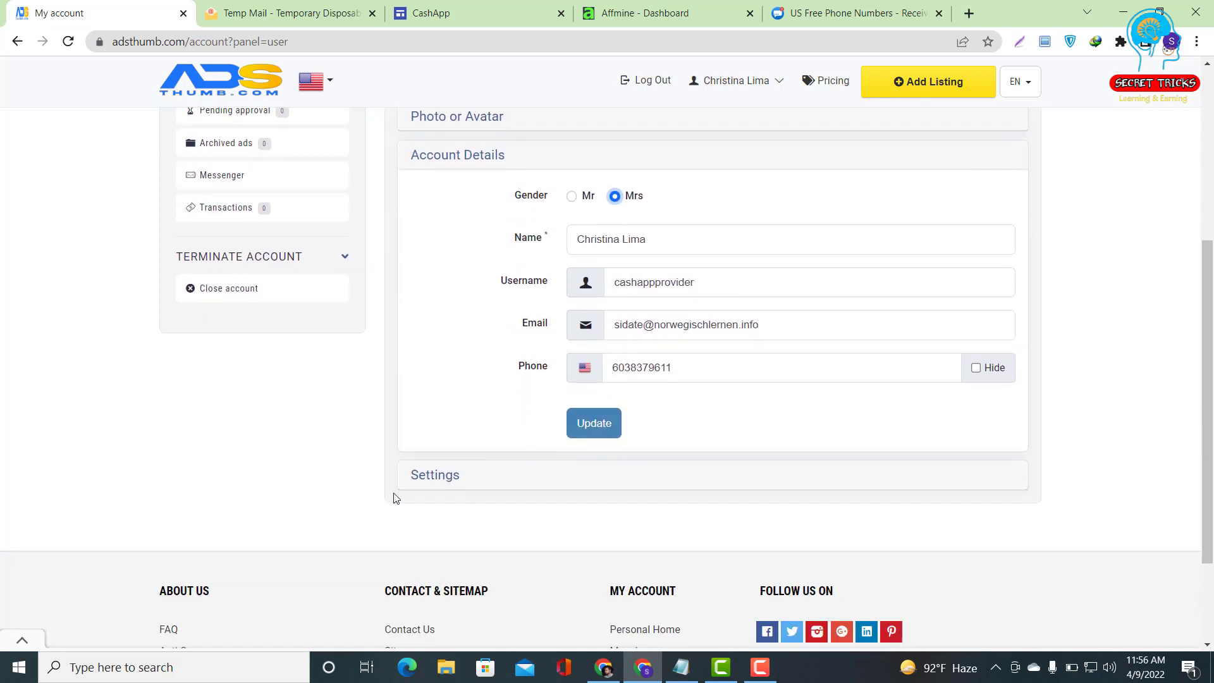
click(602, 428)
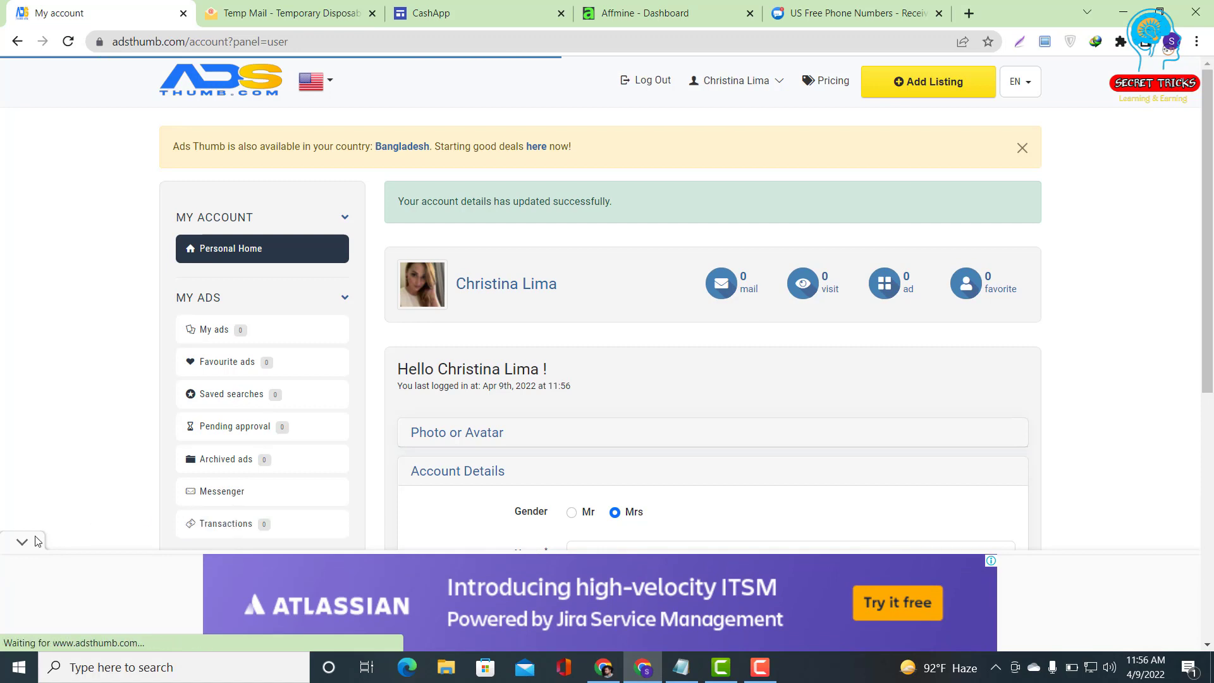
click(25, 542)
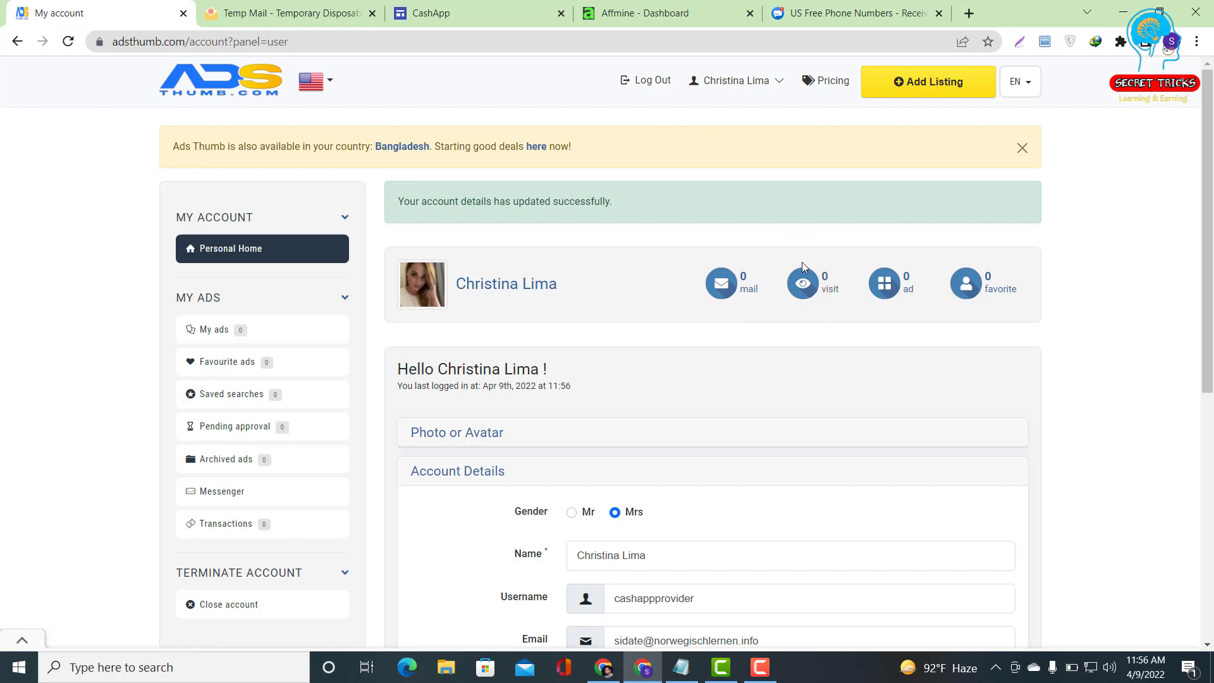
Dismiss the notice about the Bangladesh site and look over the saved account page.
drag(789, 308, 802, 263)
click(925, 332)
click(1023, 146)
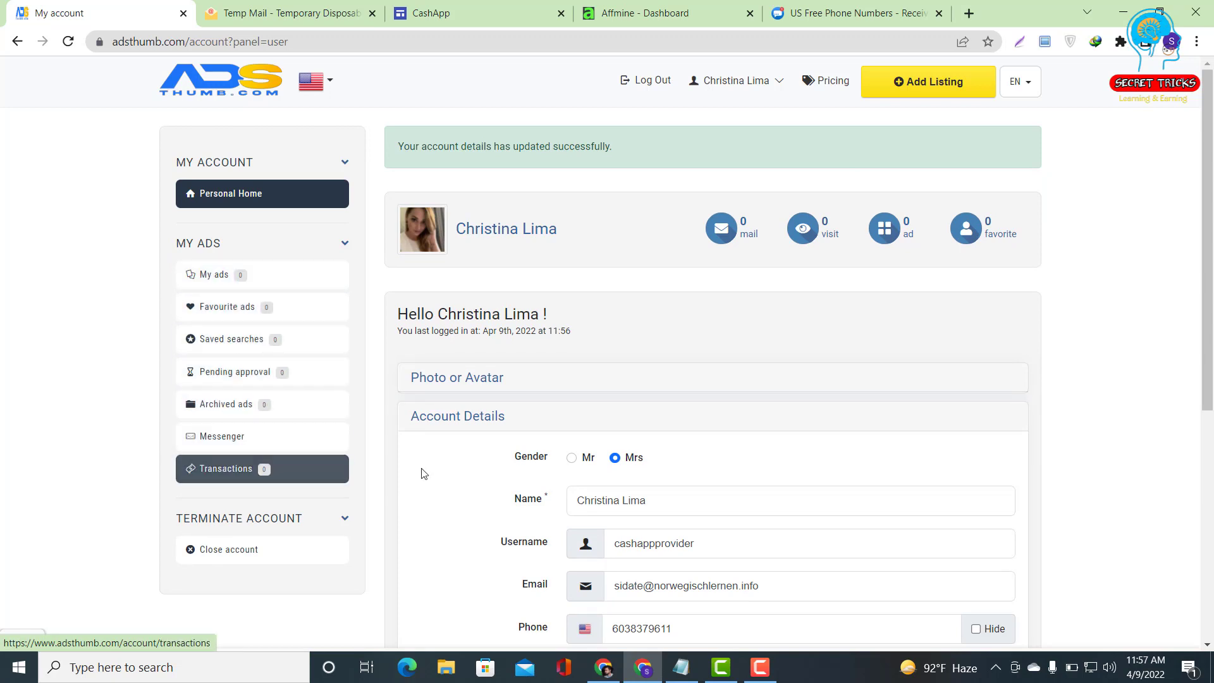
scroll(373, 467, down, 1)
scroll(373, 467, down, 3)
scroll(477, 466, up, 4)
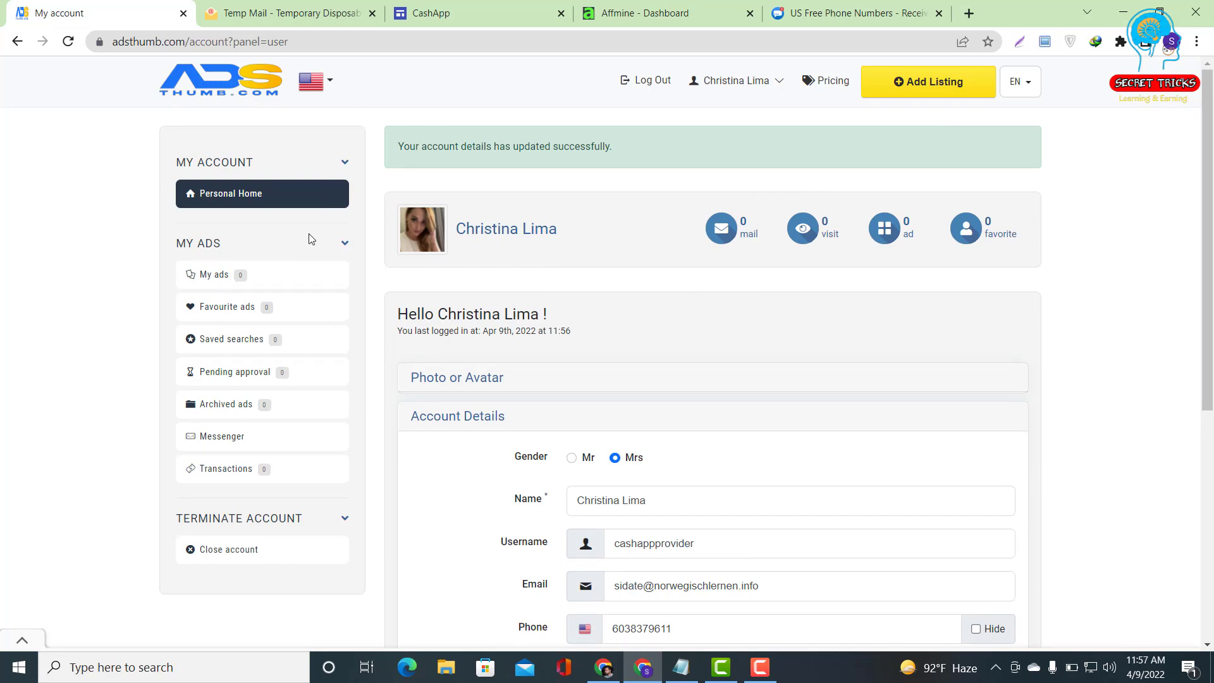
Start a new listing in the category Services » Event Organization Services with the type Professional.
click(909, 85)
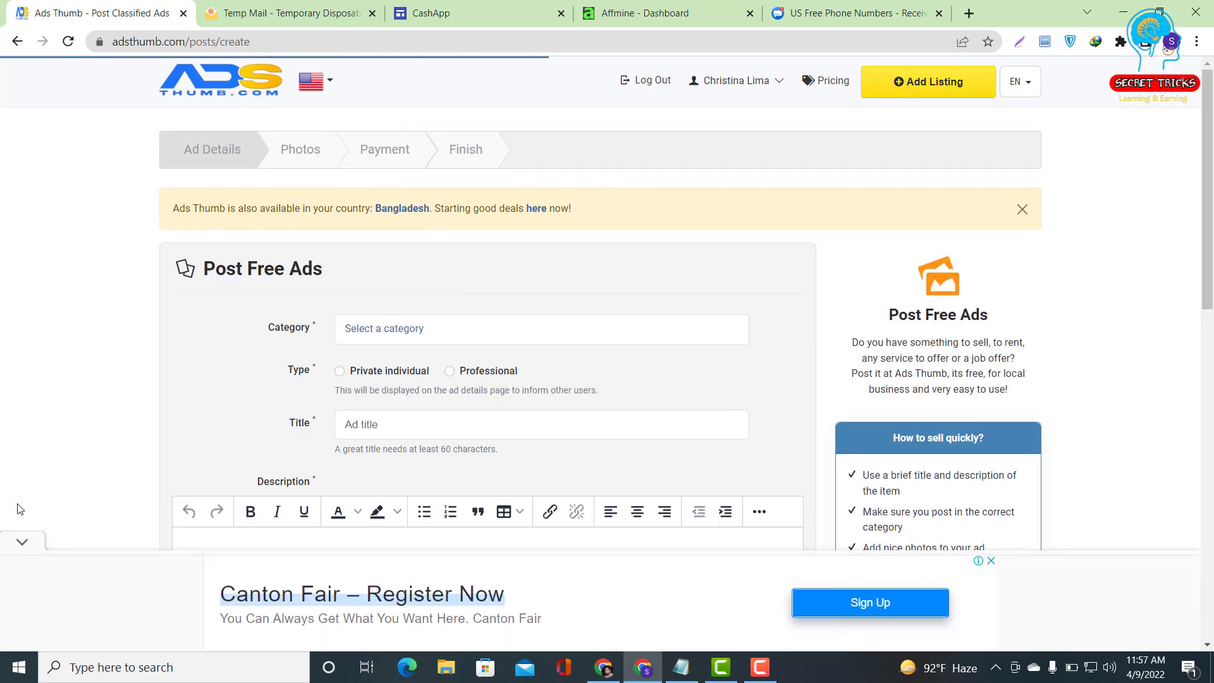
click(23, 542)
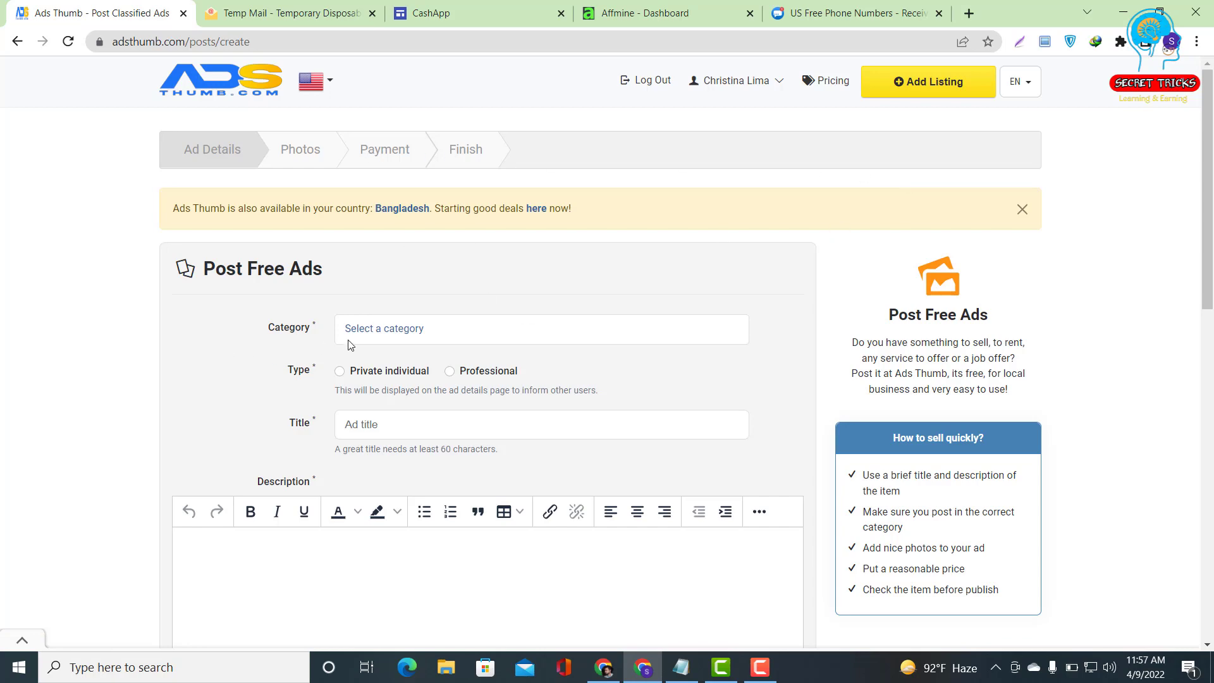
click(376, 336)
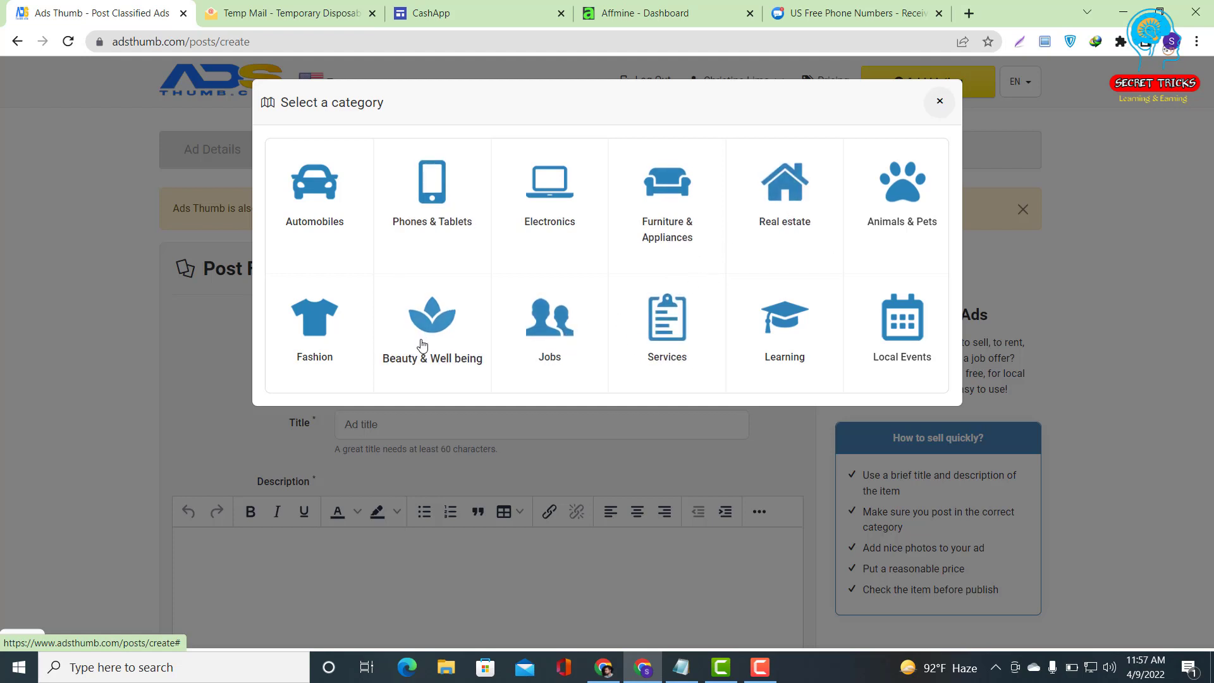
click(684, 338)
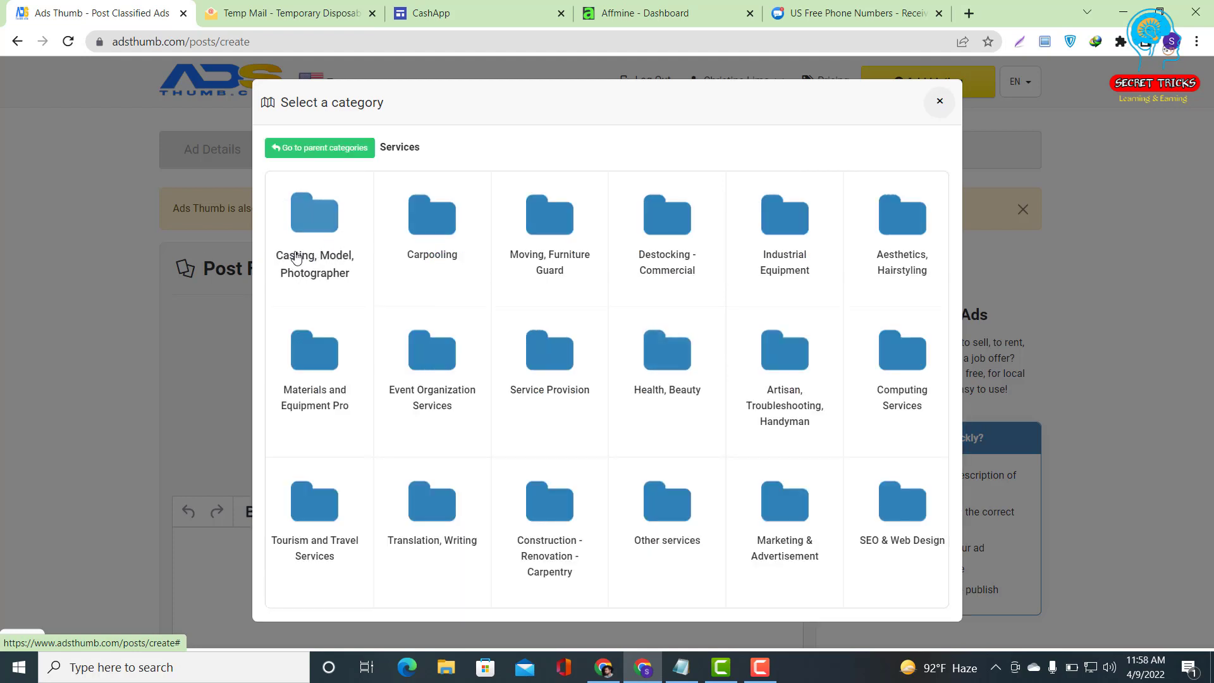
click(436, 359)
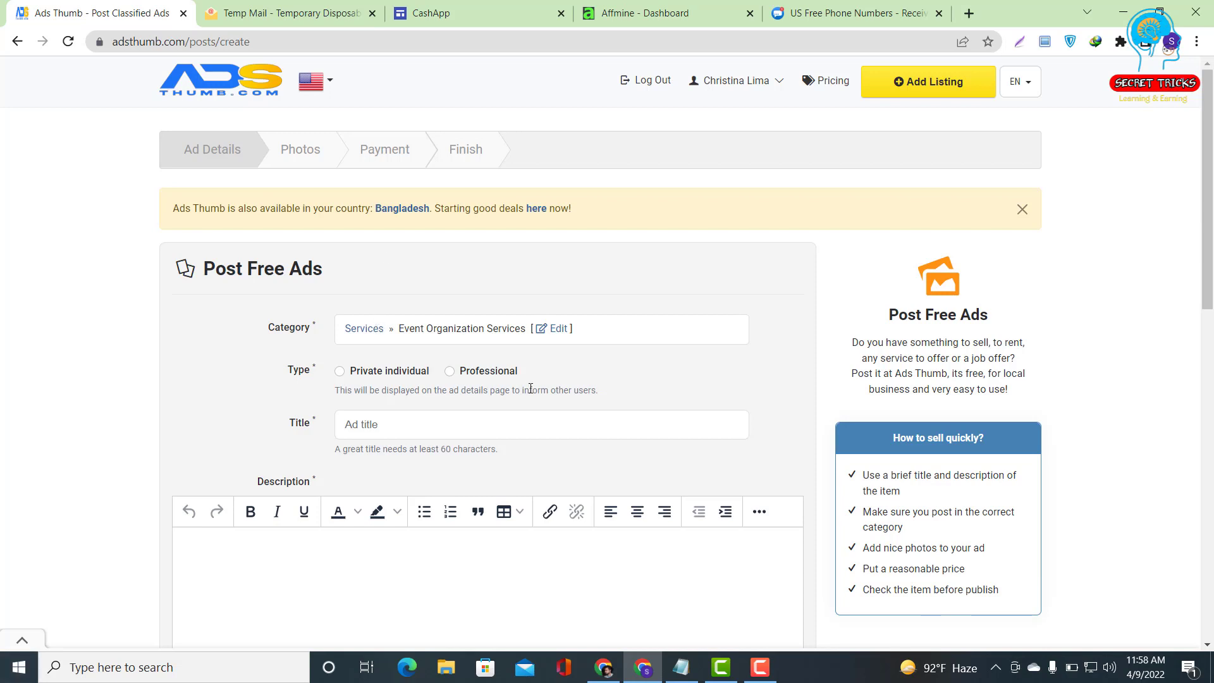
click(453, 373)
click(390, 427)
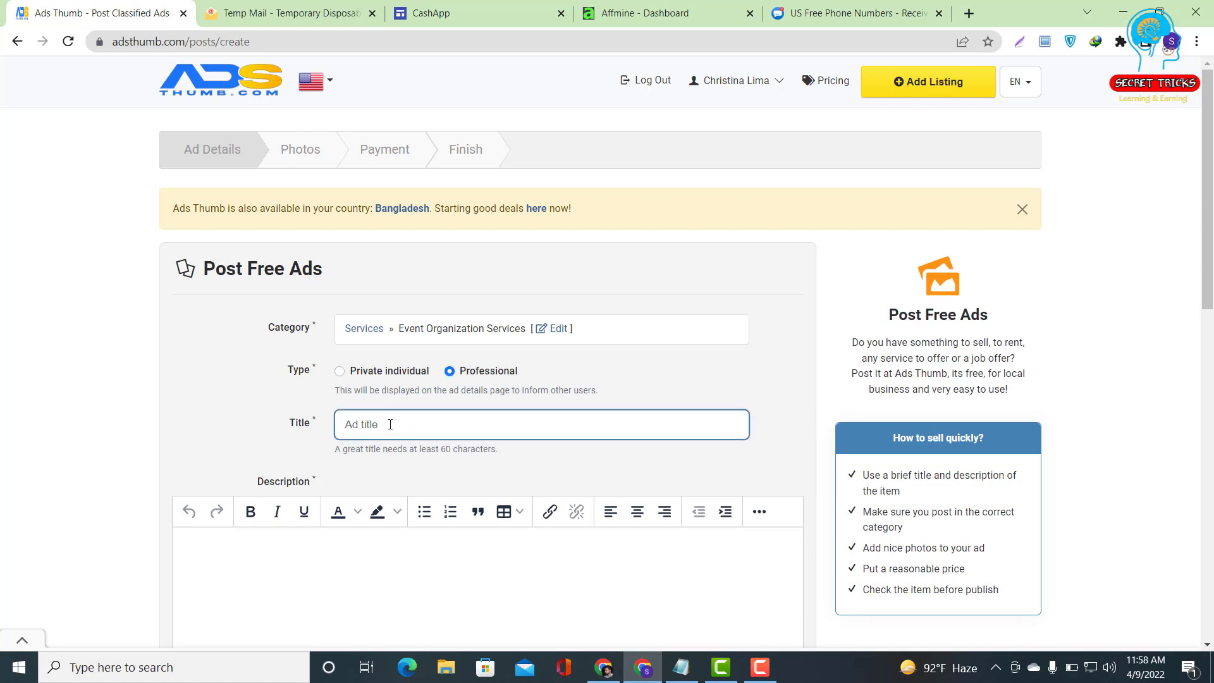
Switch to Affmine, search the campaigns for "cash app" and open the RZUSA - CashApp $750 - Incent (US) offer.
mouse_move(682, 671)
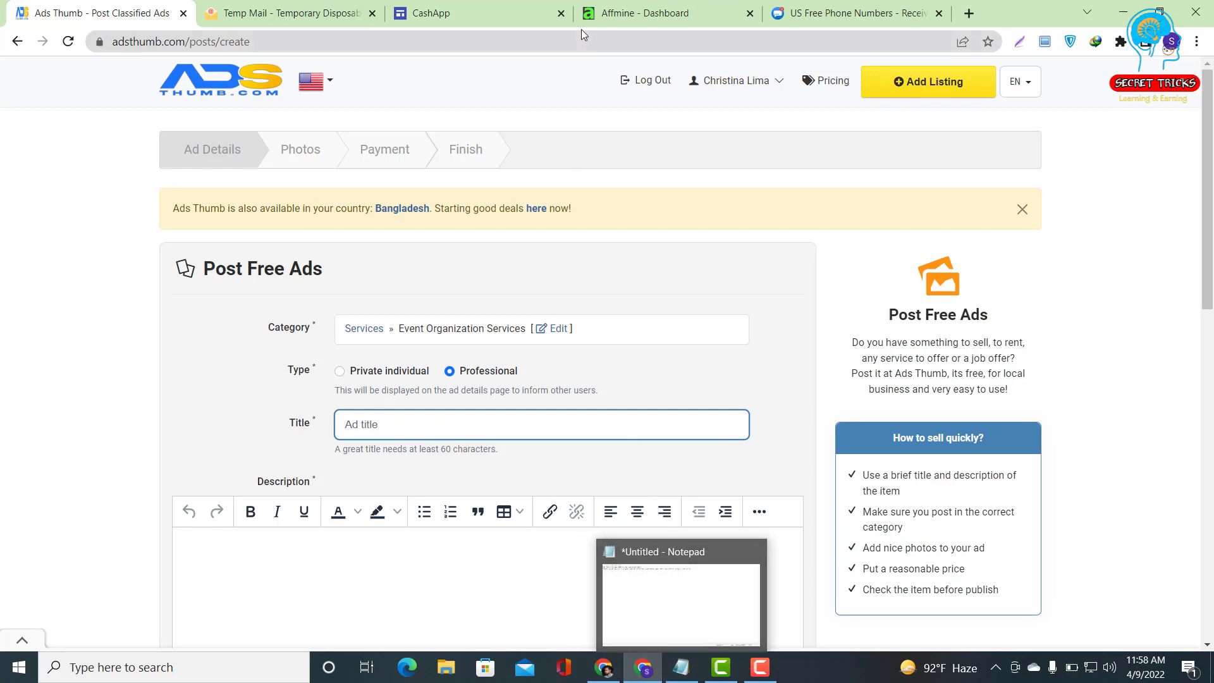
click(623, 13)
scroll(578, 306, down, 2)
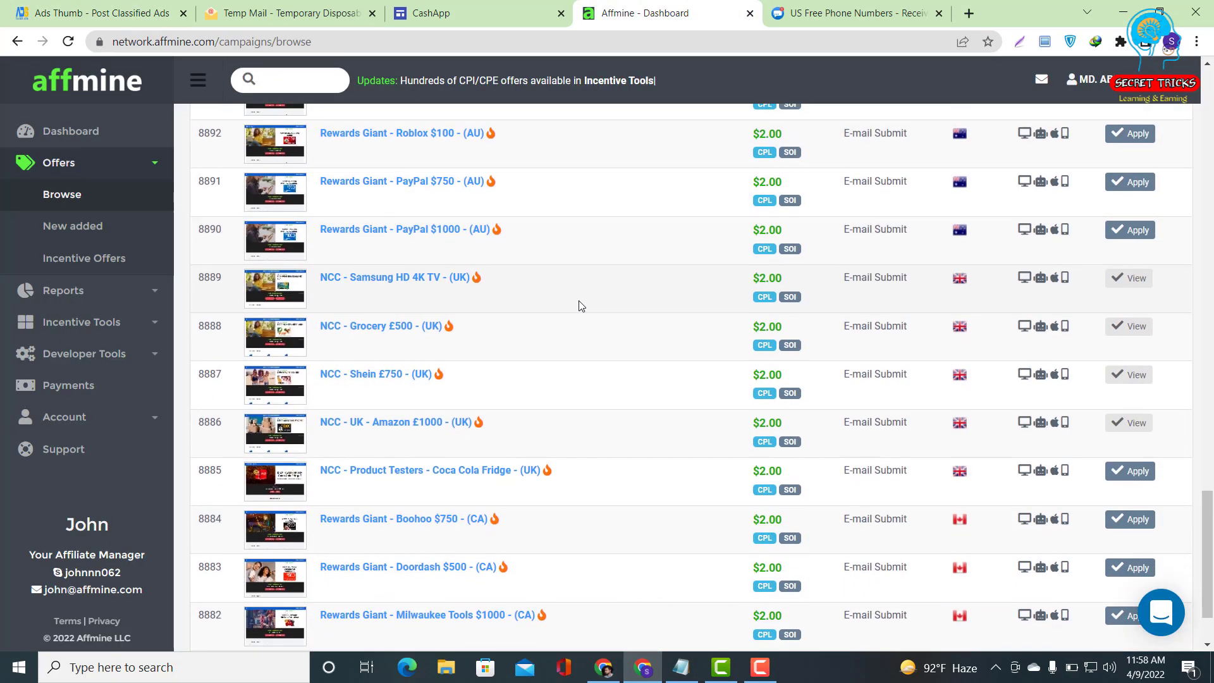
scroll(594, 304, down, 1)
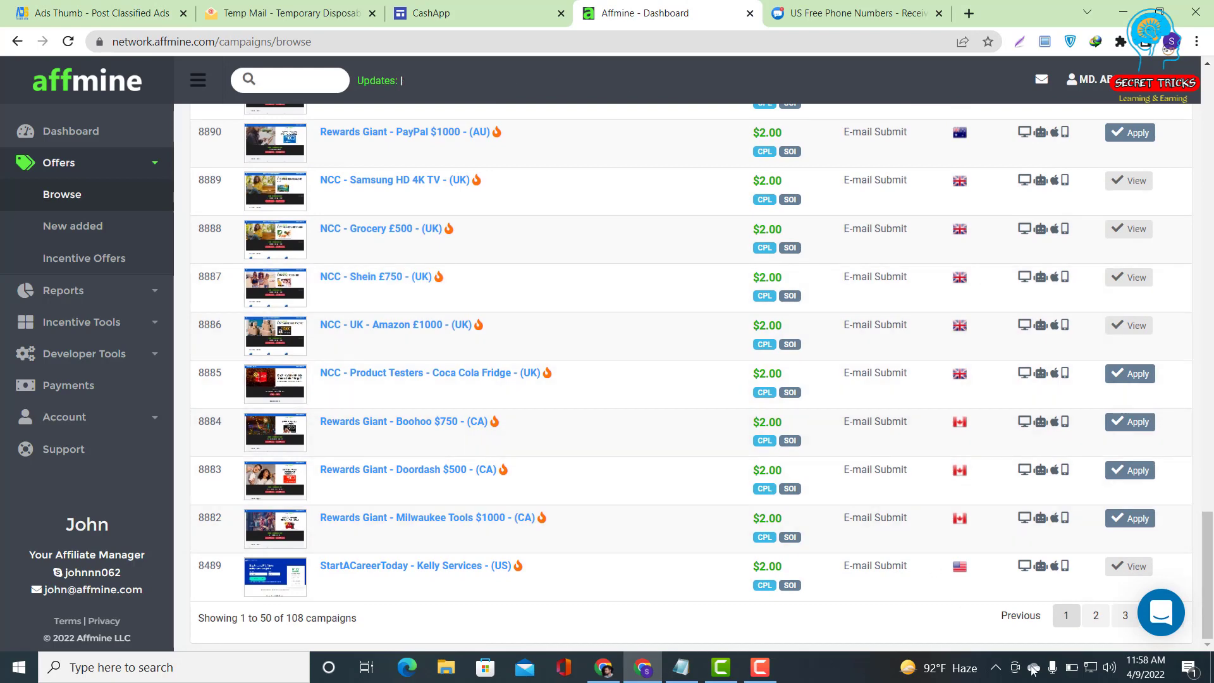
scroll(1117, 162, up, 20)
scroll(1118, 162, up, 15)
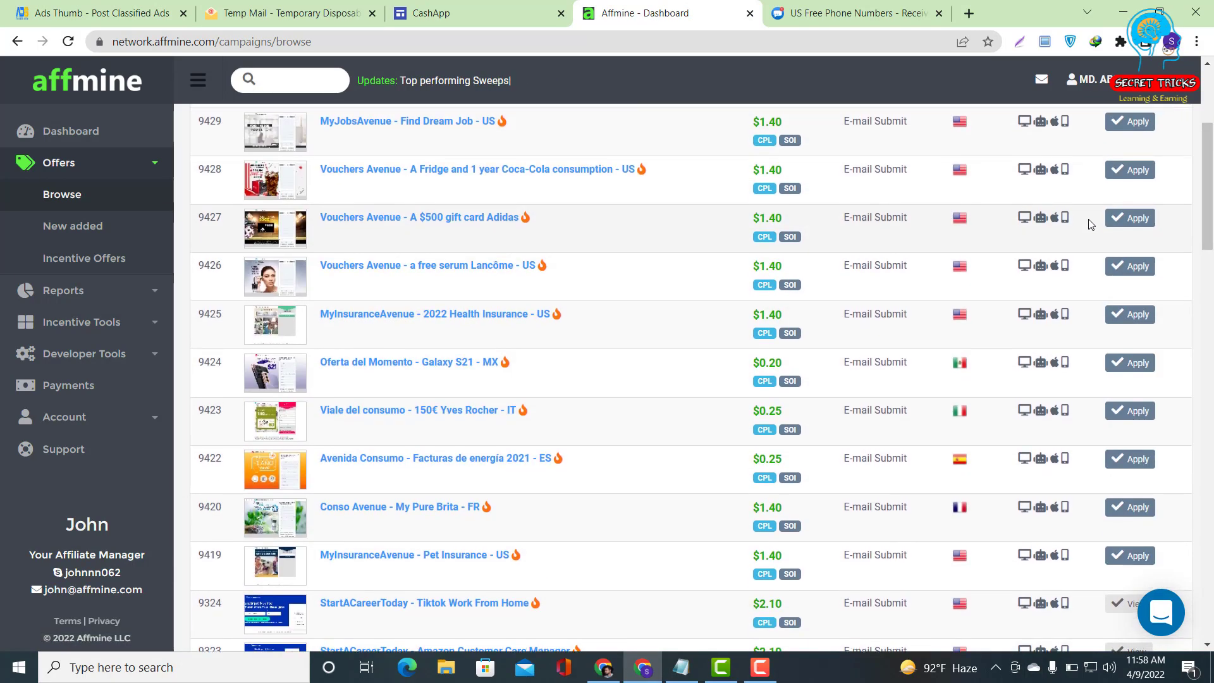
click(1082, 210)
click(1053, 271)
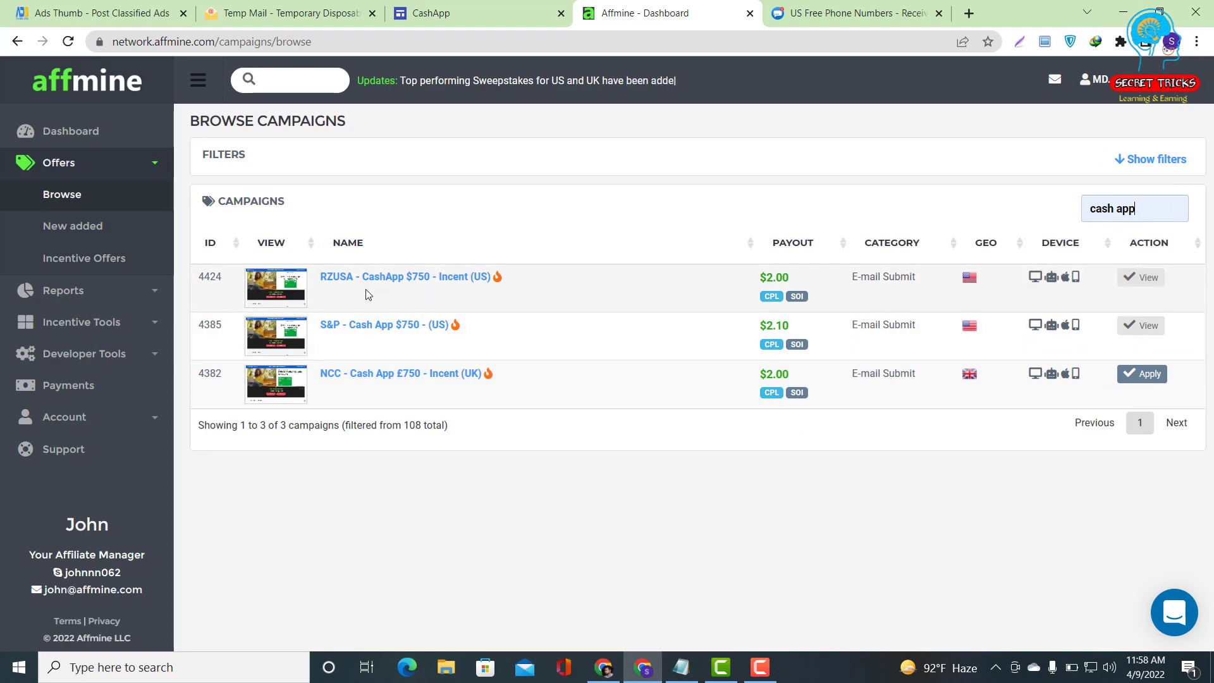
click(415, 277)
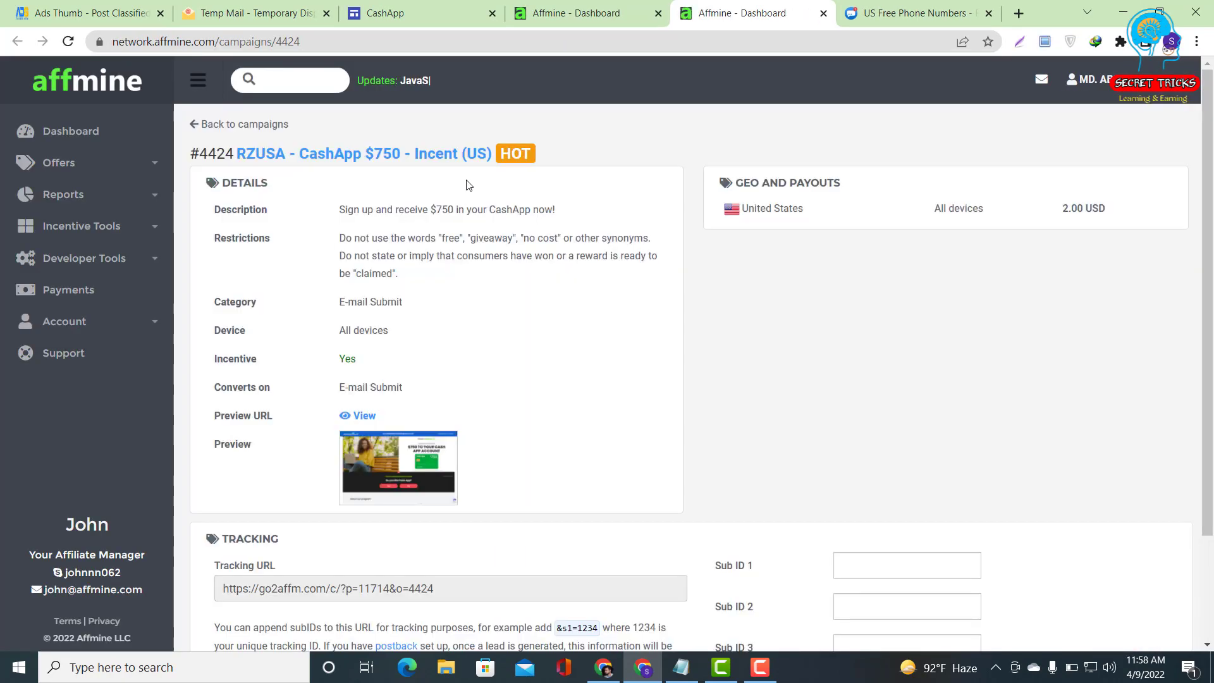
Copy "CashApp $750" from the campaign's title.
drag(400, 153, 300, 153)
right_click(301, 156)
click(339, 167)
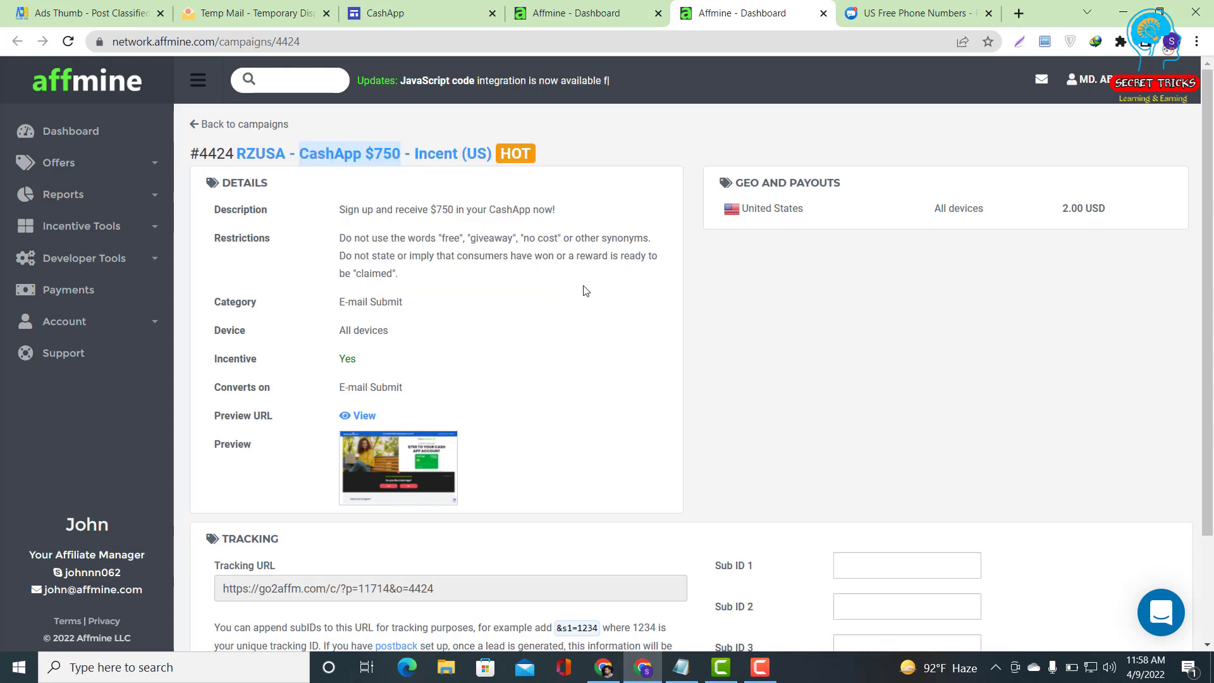
click(638, 678)
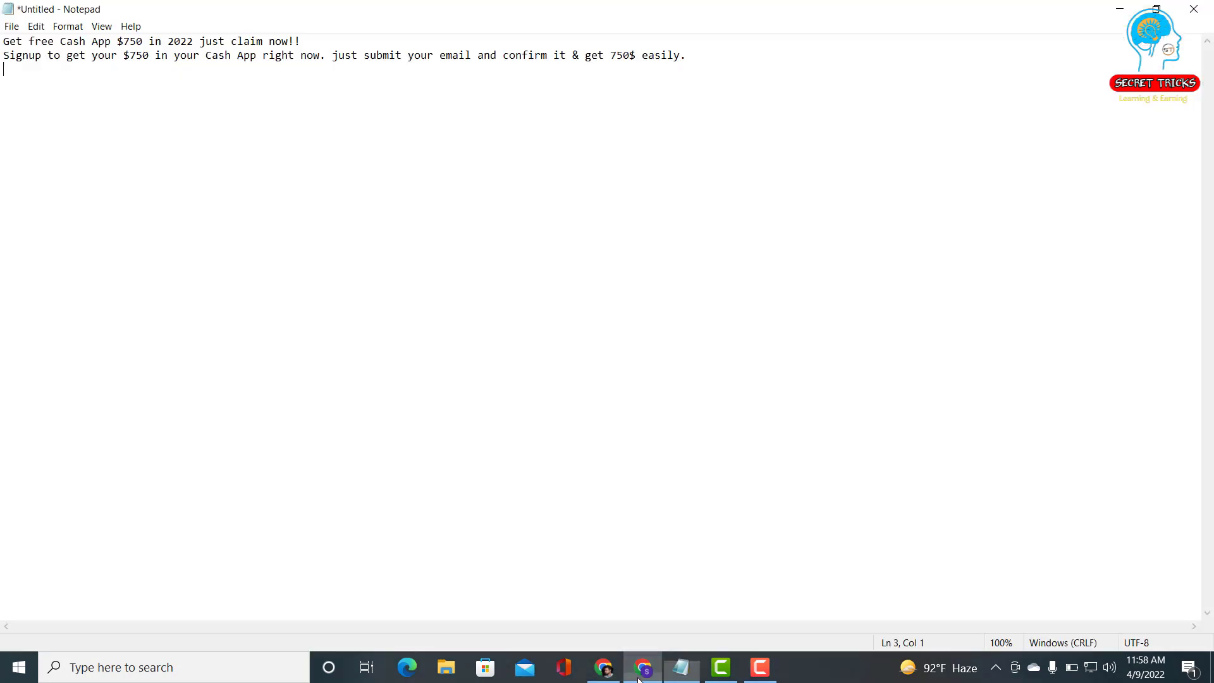
click(640, 677)
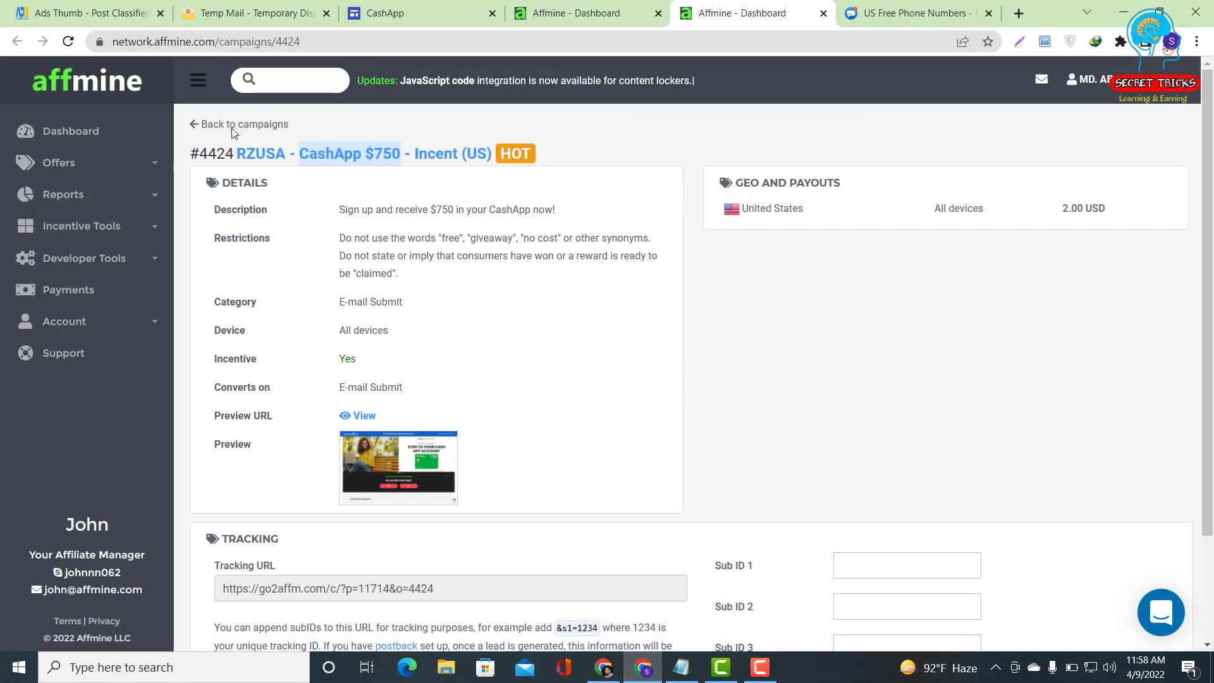
Enter "Get free CashApp $750" as the ad title in the Ads Thumb listing form, using the copied offer name.
click(106, 7)
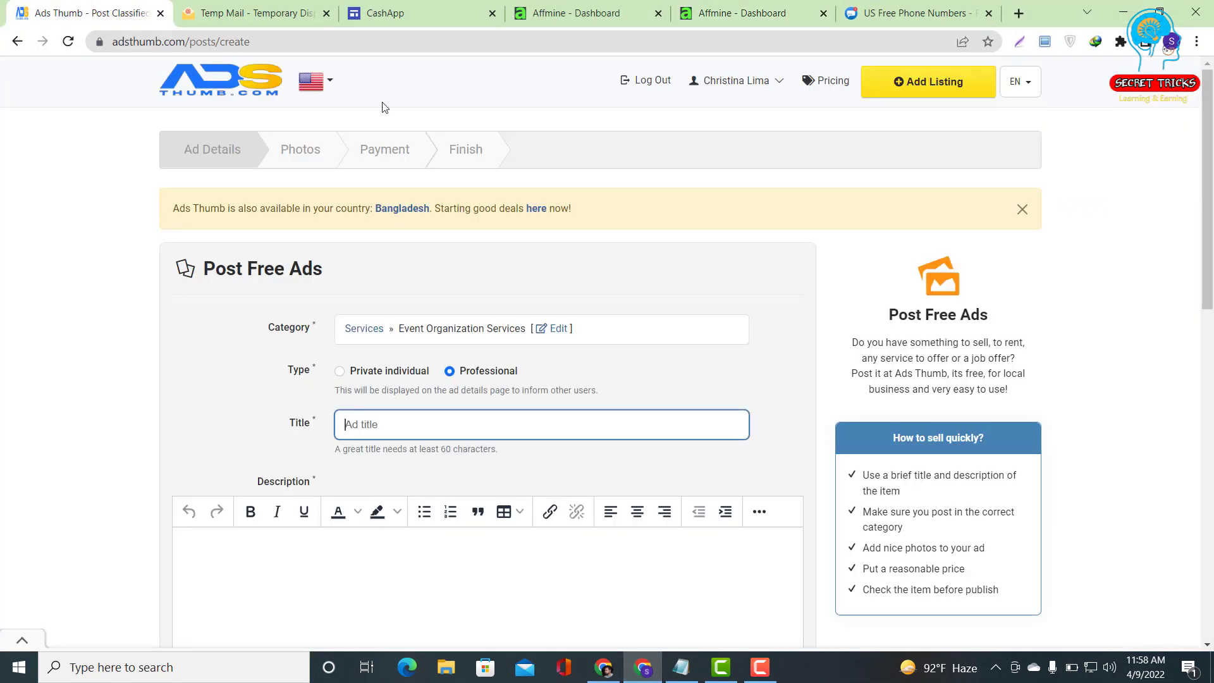
right_click(392, 424)
click(421, 274)
text(Get free CashApp $750)
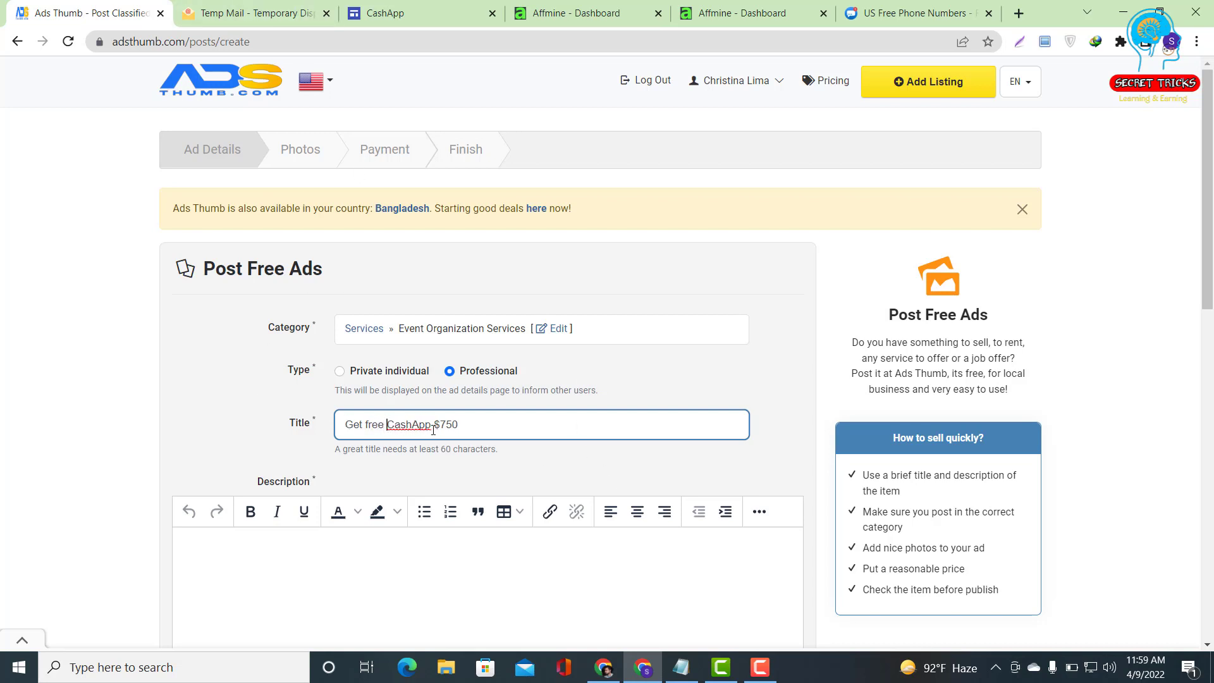
scroll(460, 427, down, 3)
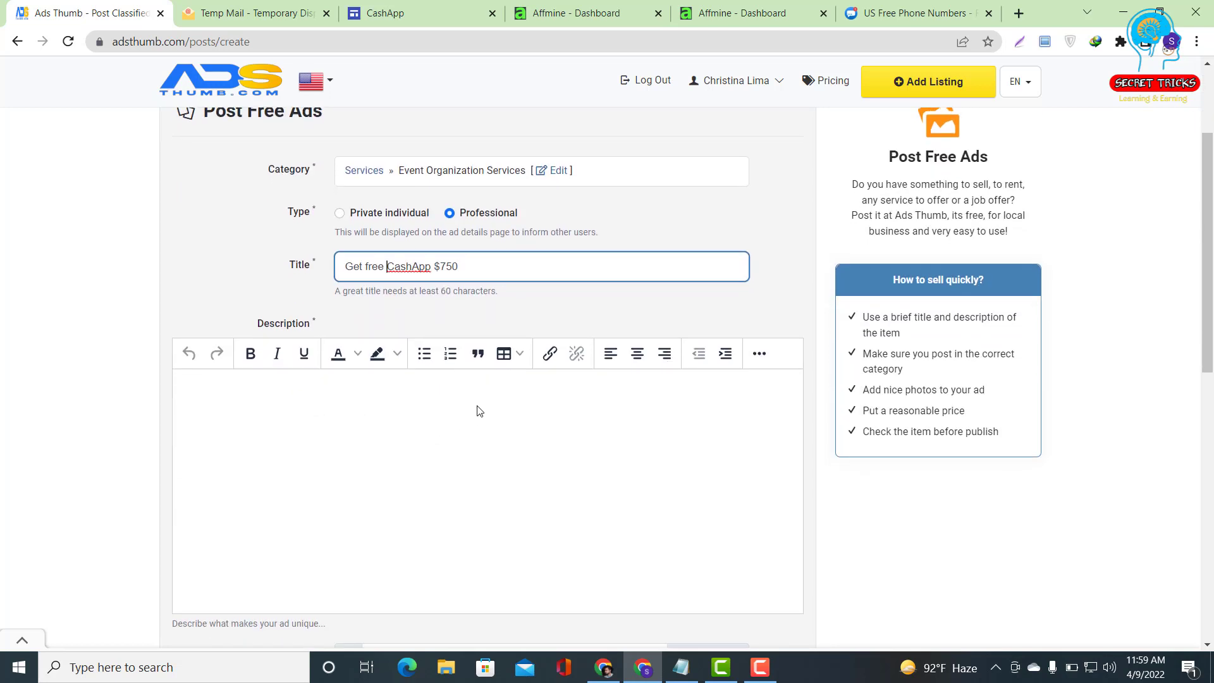
Review the CashApp $750 campaign's details and tracking section in Affmine, and return to the description of the Ads Thumb listing.
click(232, 393)
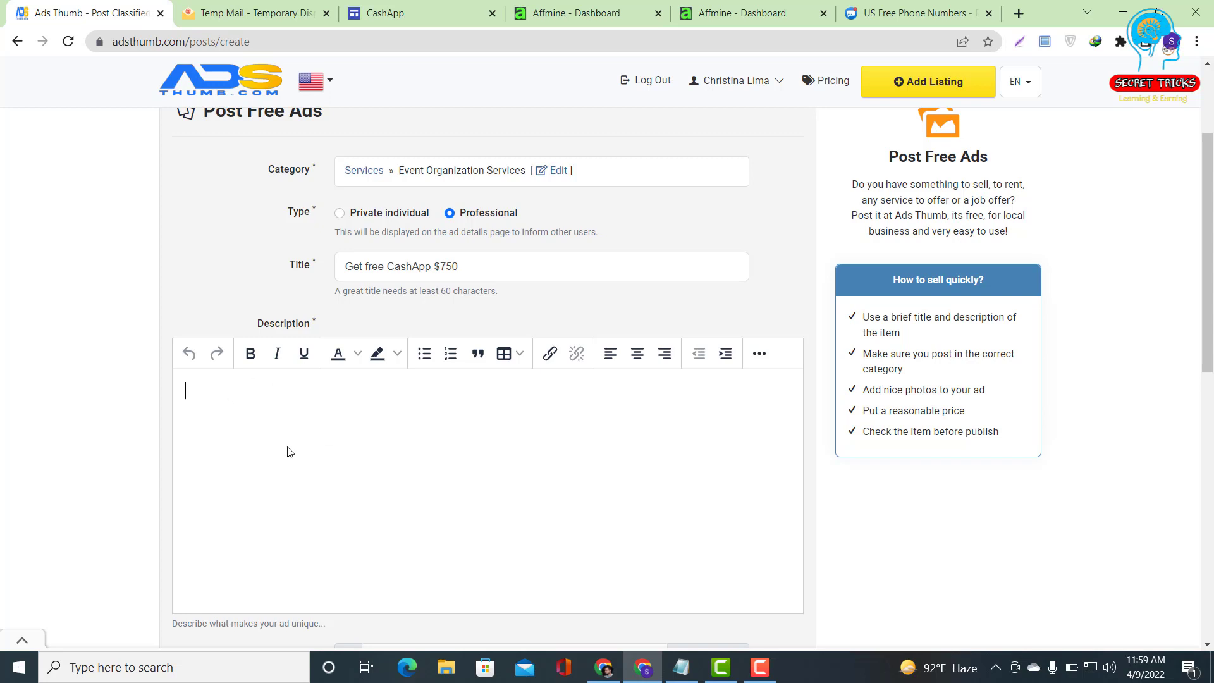
click(740, 12)
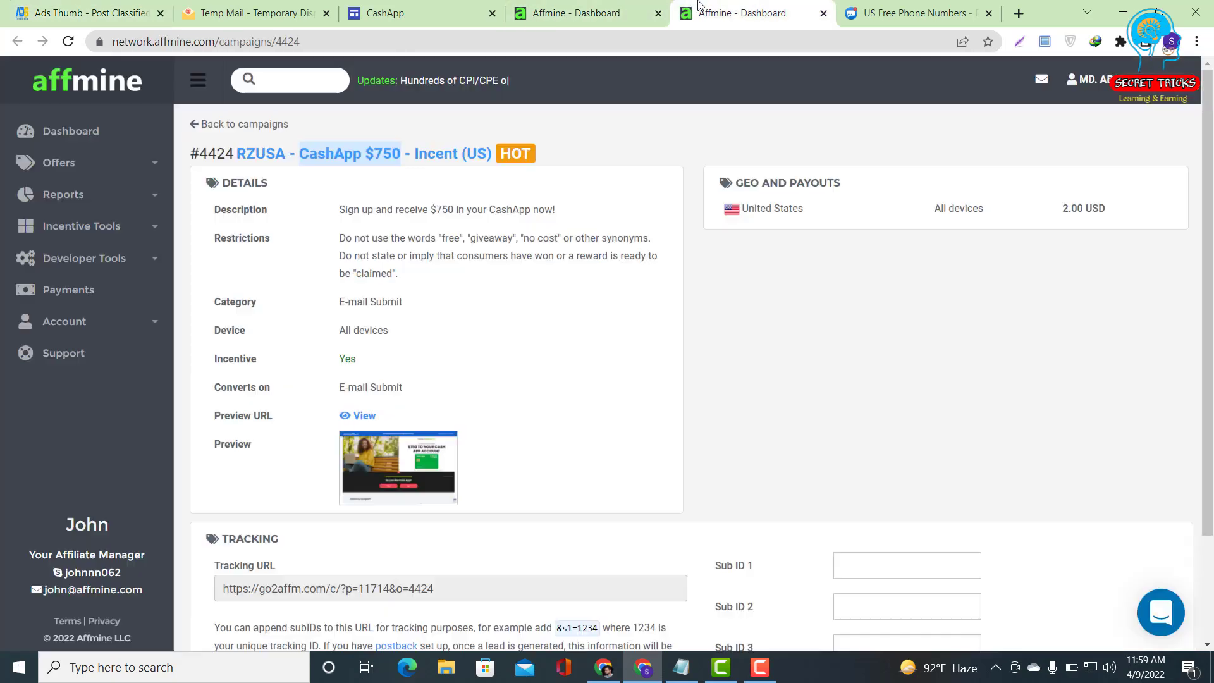
scroll(468, 420, down, 3)
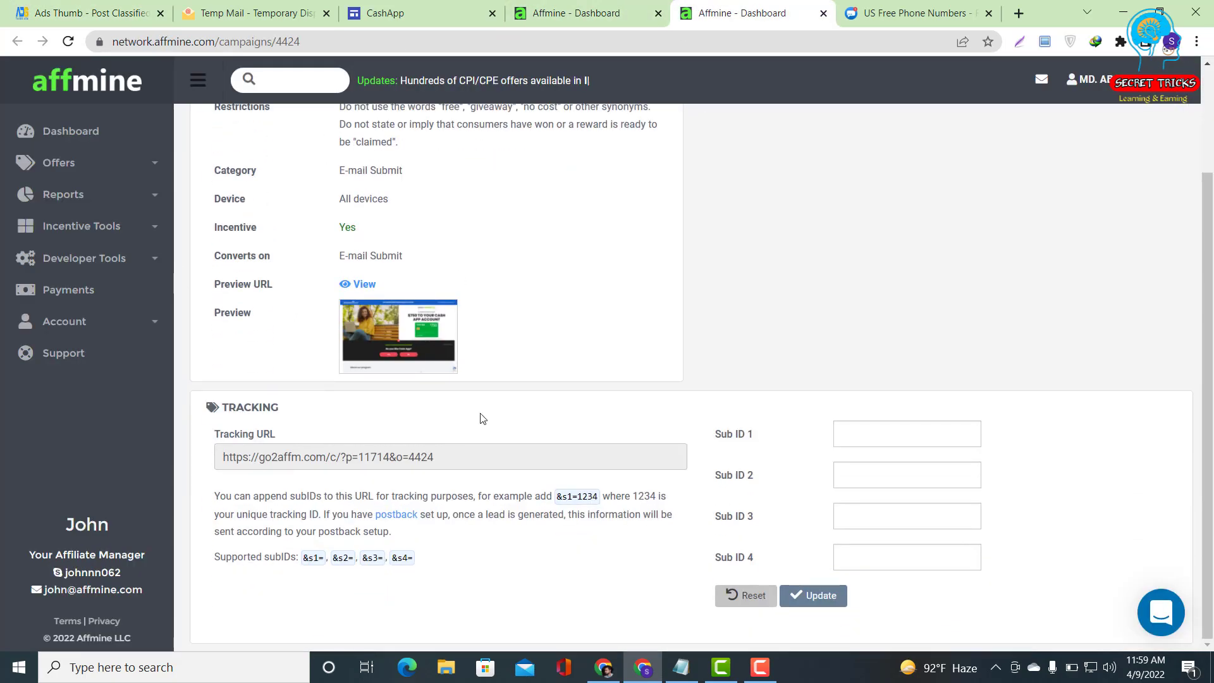
scroll(531, 322, up, 3)
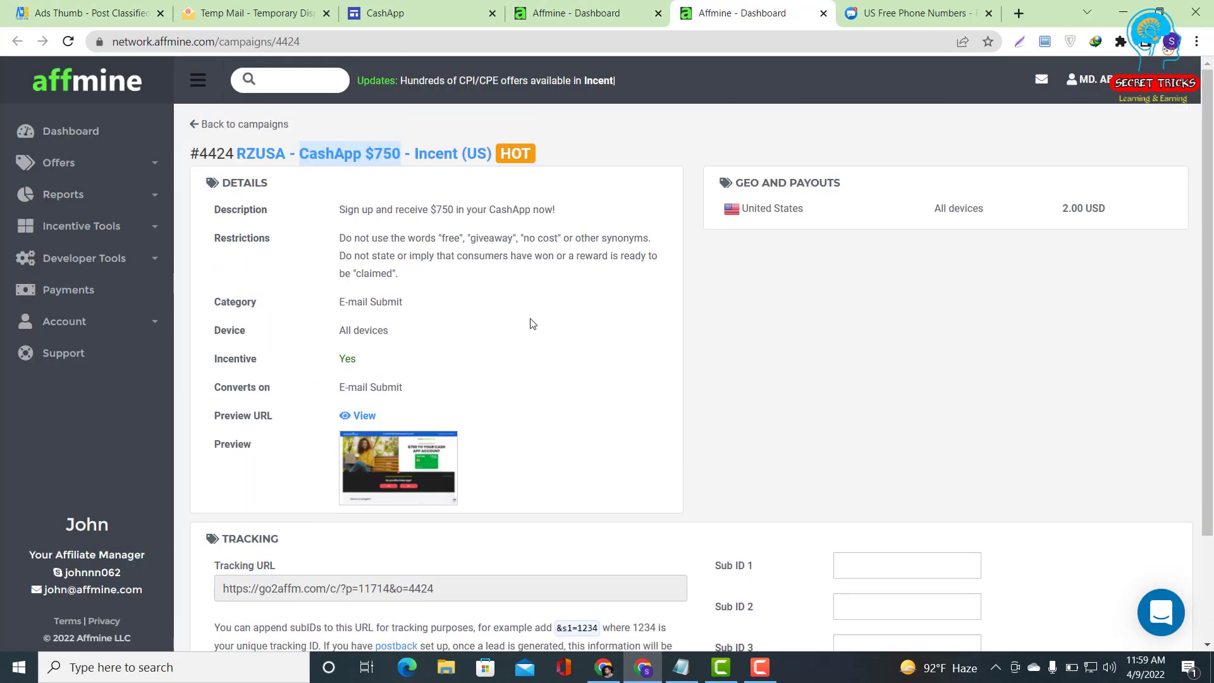
click(130, 6)
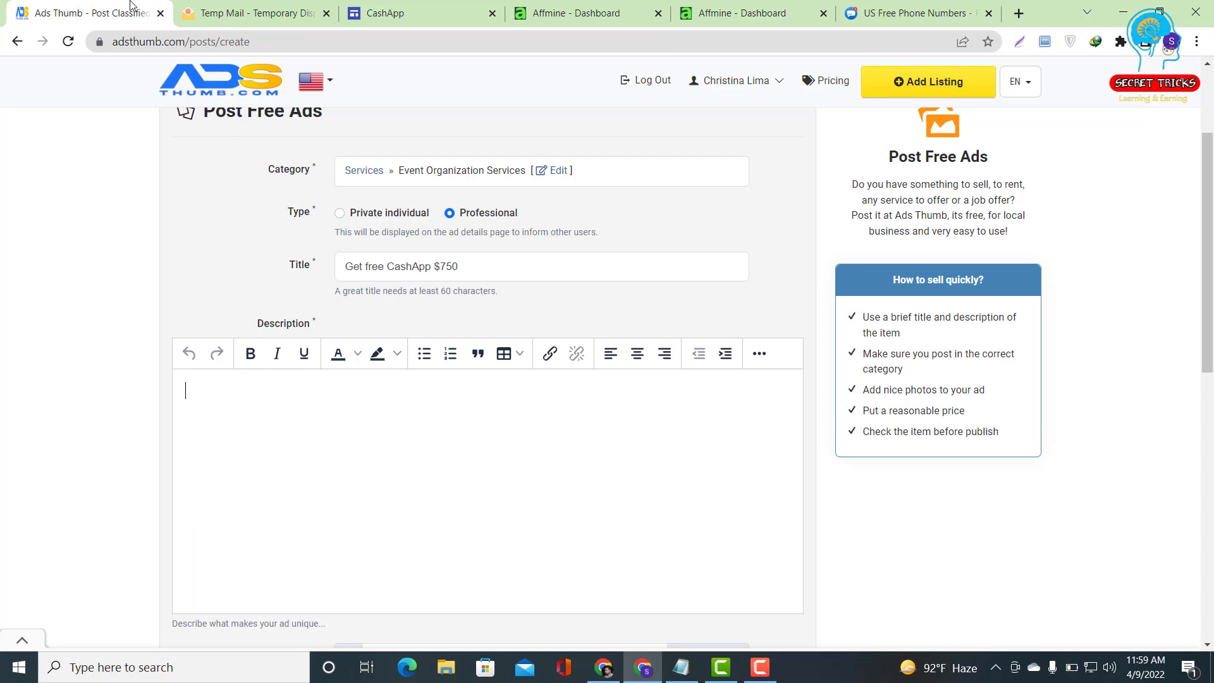
Start inserting a link in the ad description and close the US Free Phone Numbers page.
right_click(217, 390)
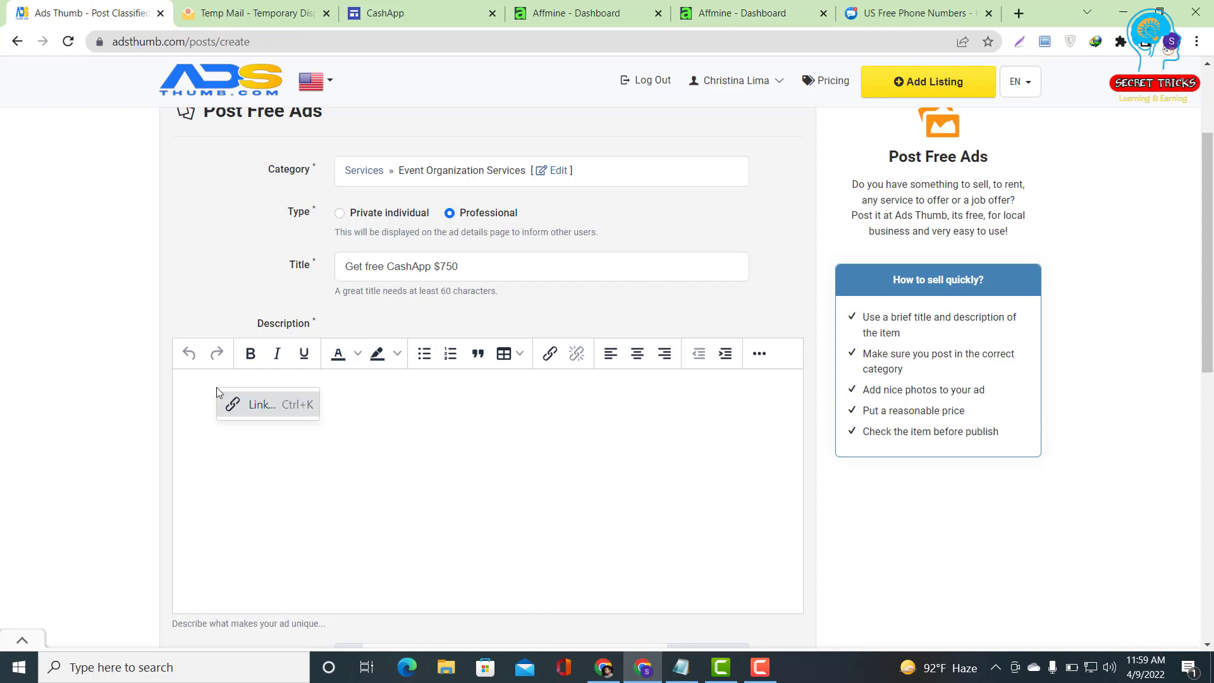
click(247, 408)
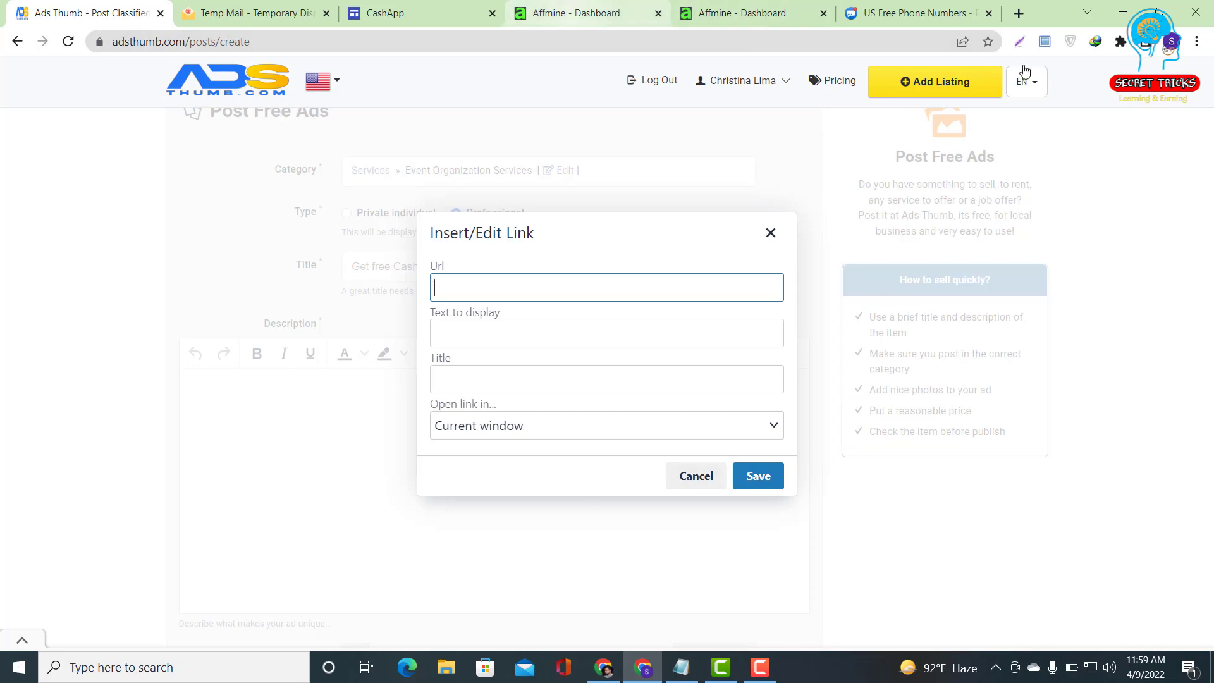
click(988, 13)
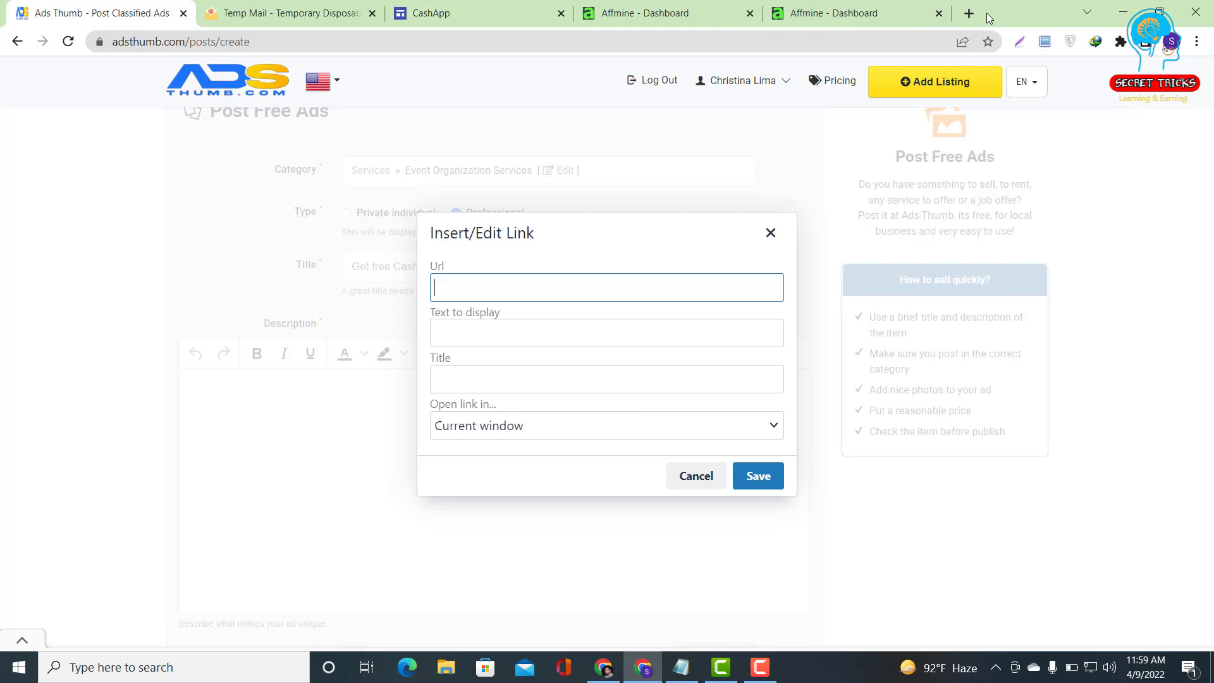
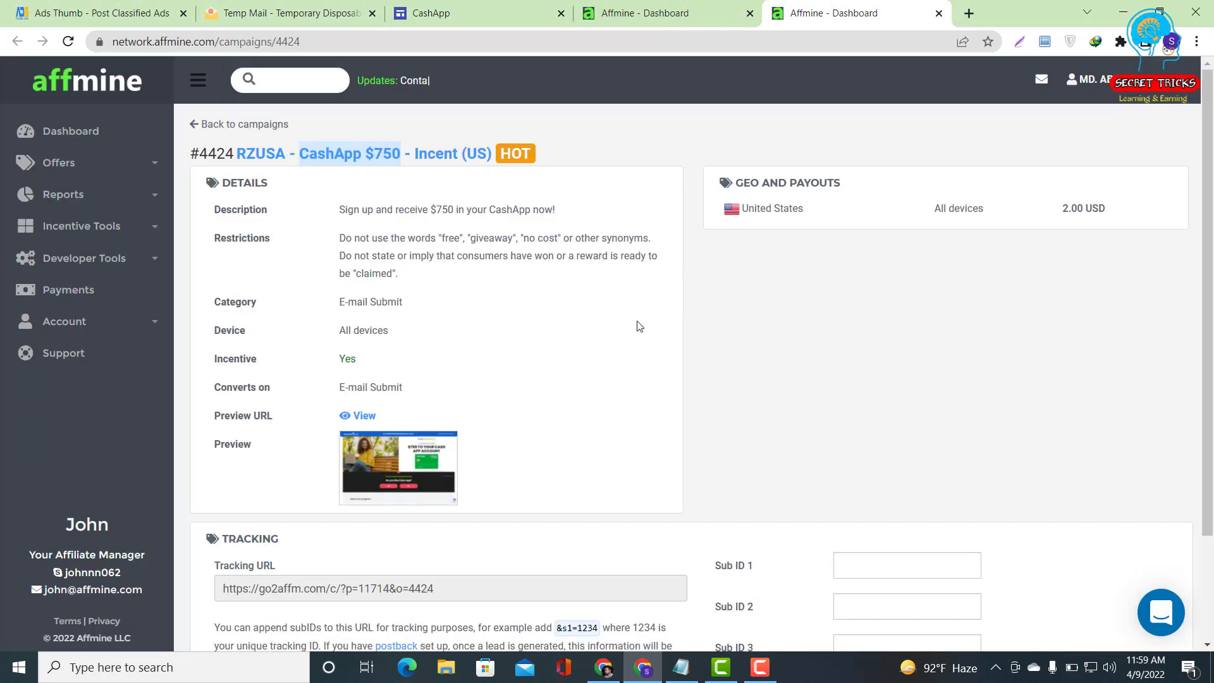
Switch to the Affmine campaign page and examine the offer's tracking URL.
scroll(316, 417, down, 2)
click(436, 457)
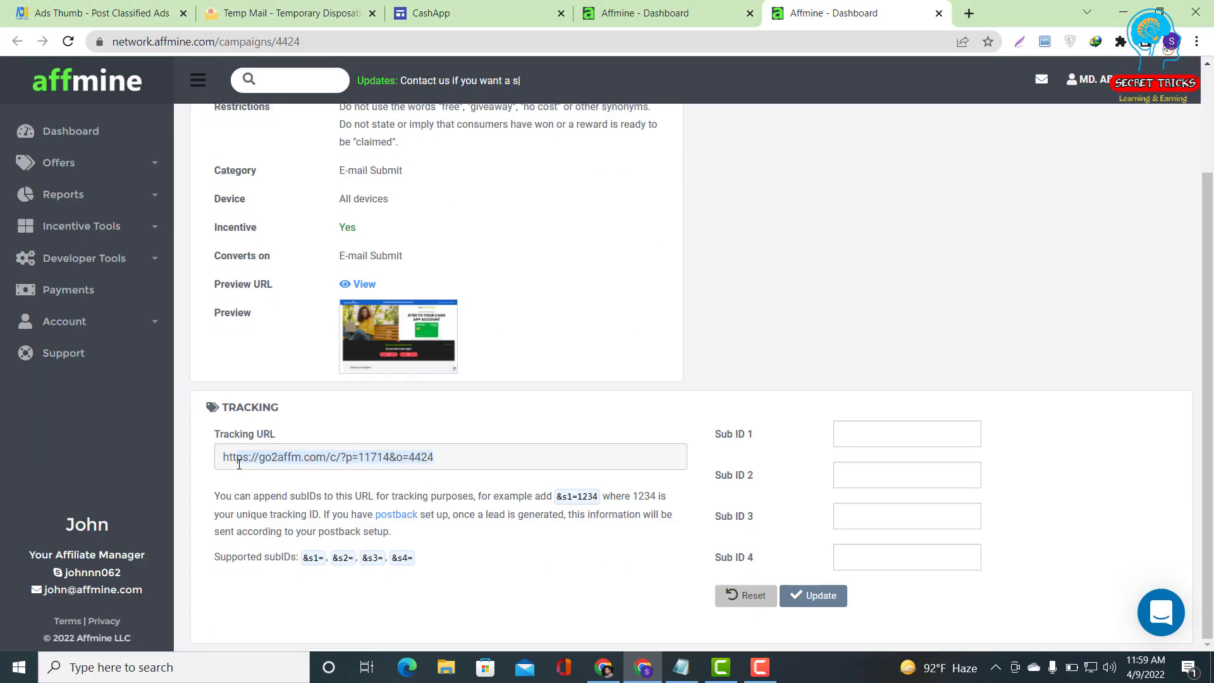
click(555, 410)
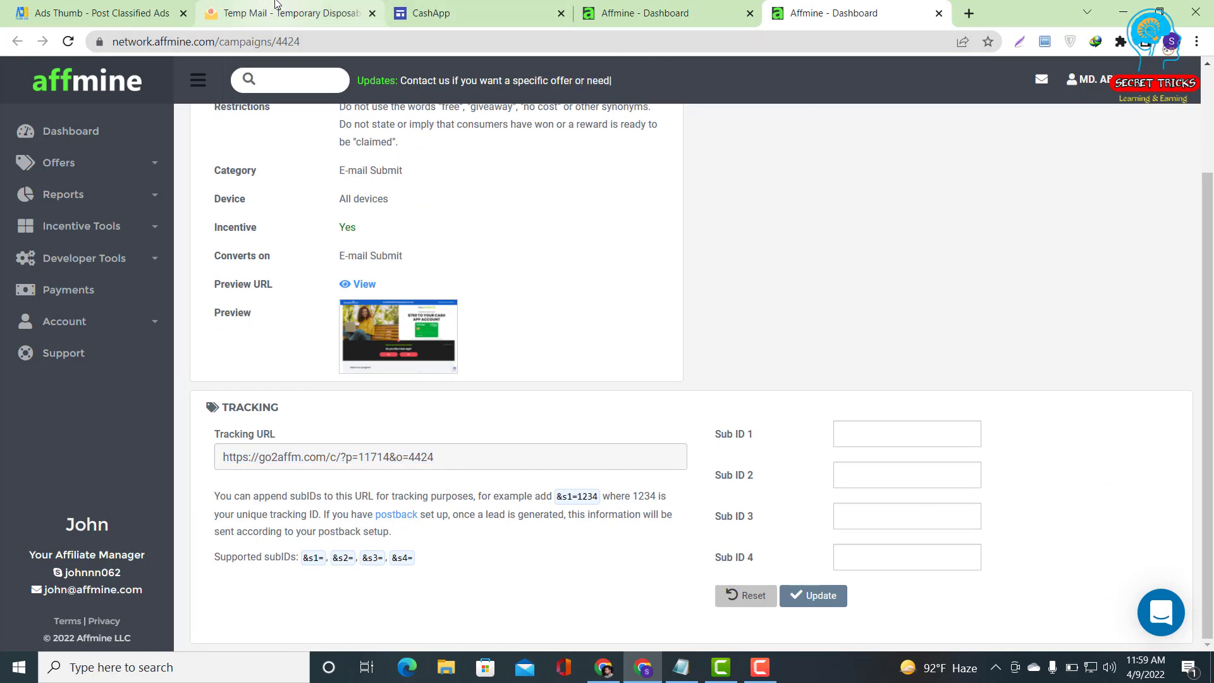
Copy the published site link from the CashApp page in Google Sites and enter it as the link's URL in Ads Thumb.
click(453, 6)
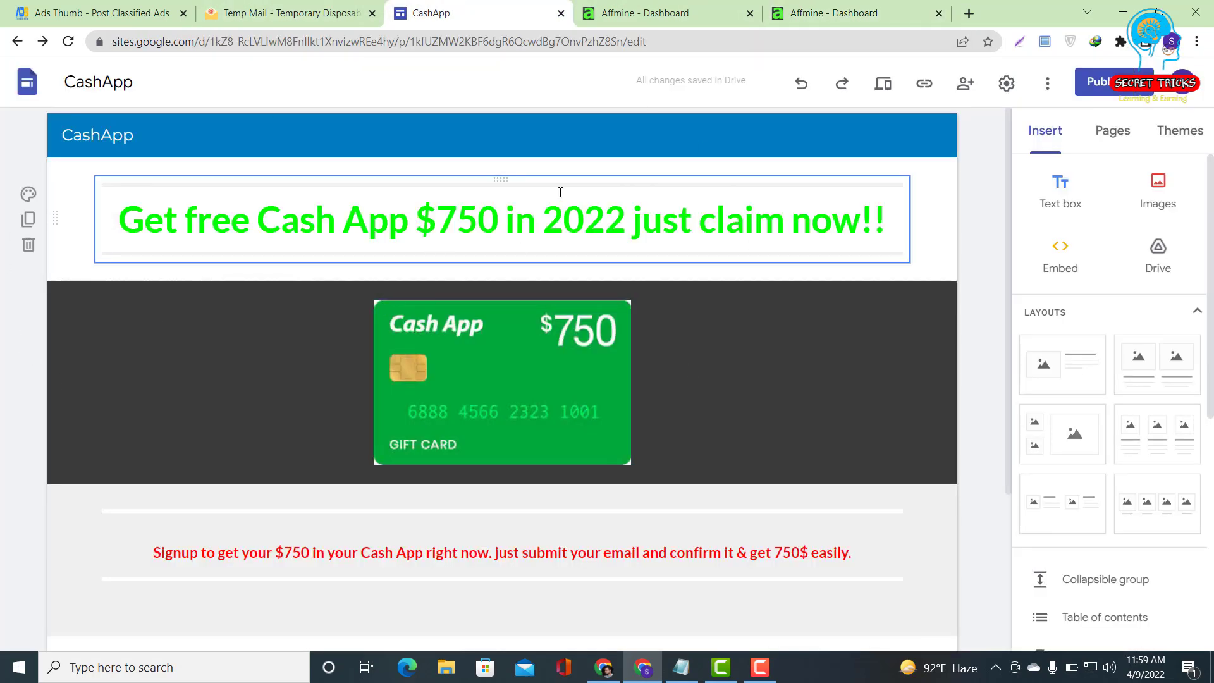
scroll(442, 496, down, 3)
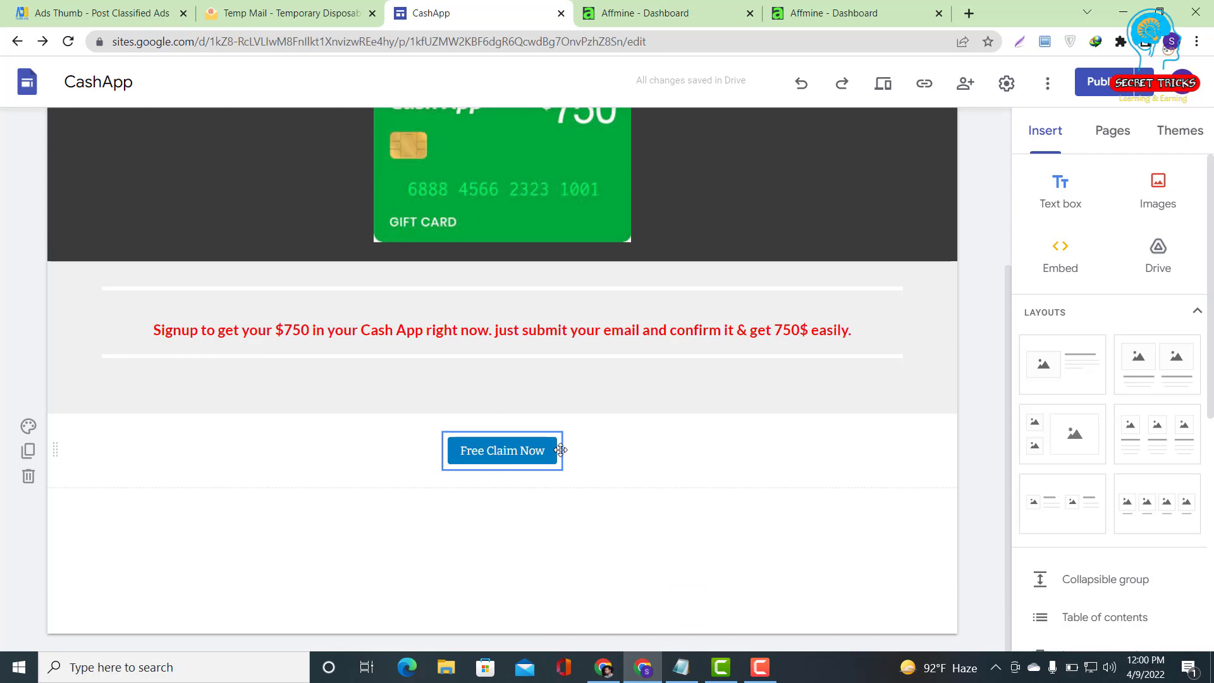
scroll(561, 449, up, 1)
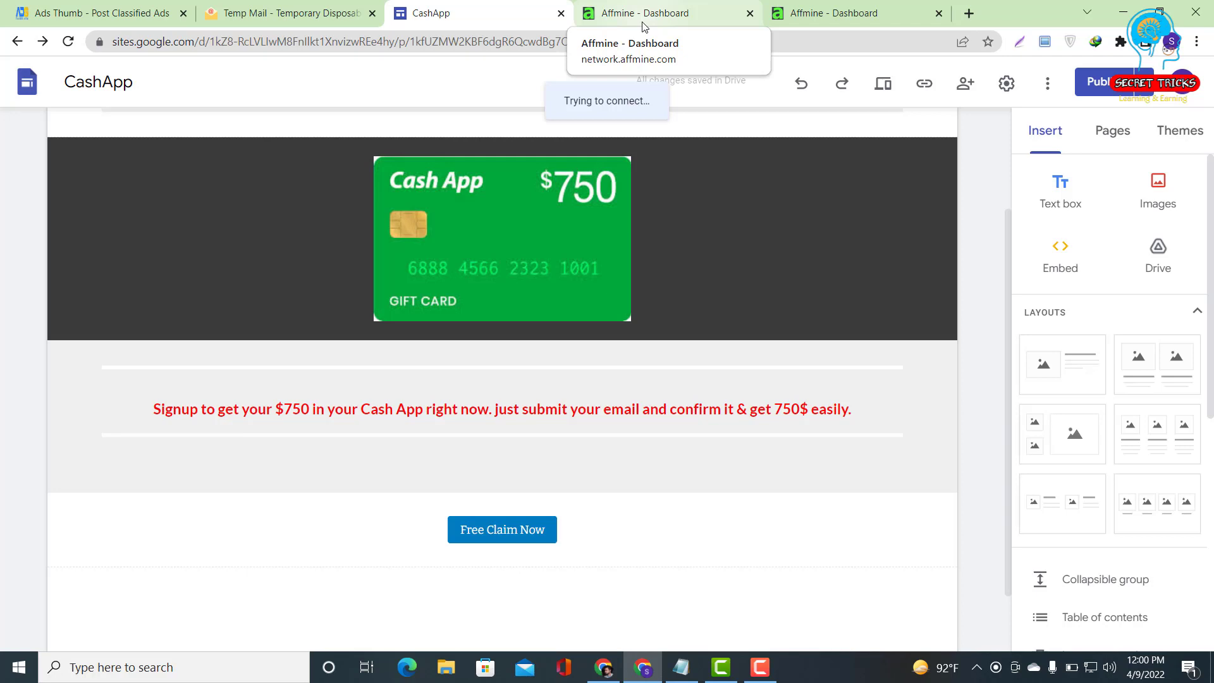
scroll(704, 434, up, 3)
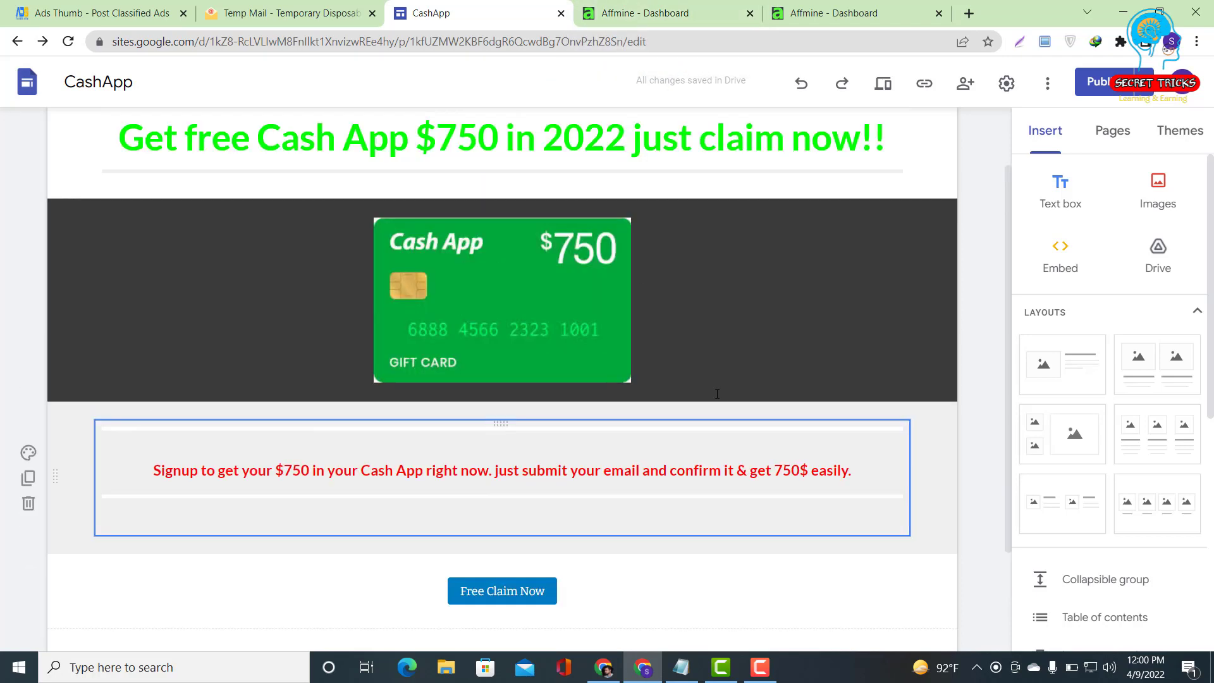
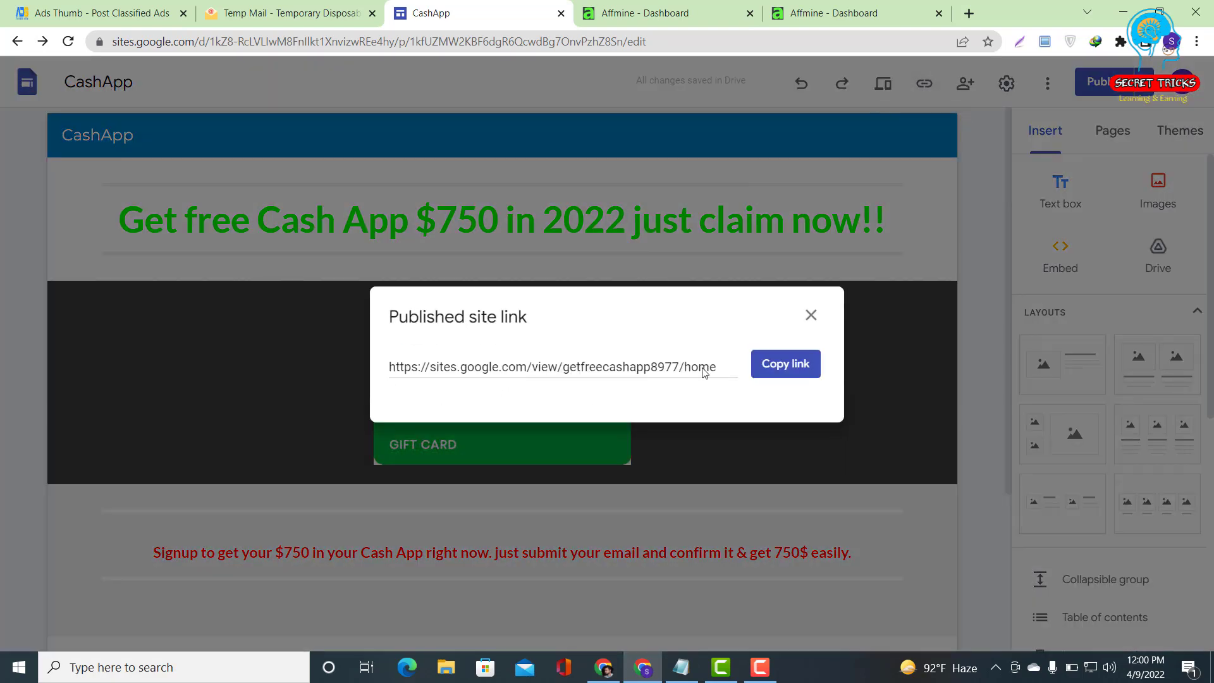
click(786, 365)
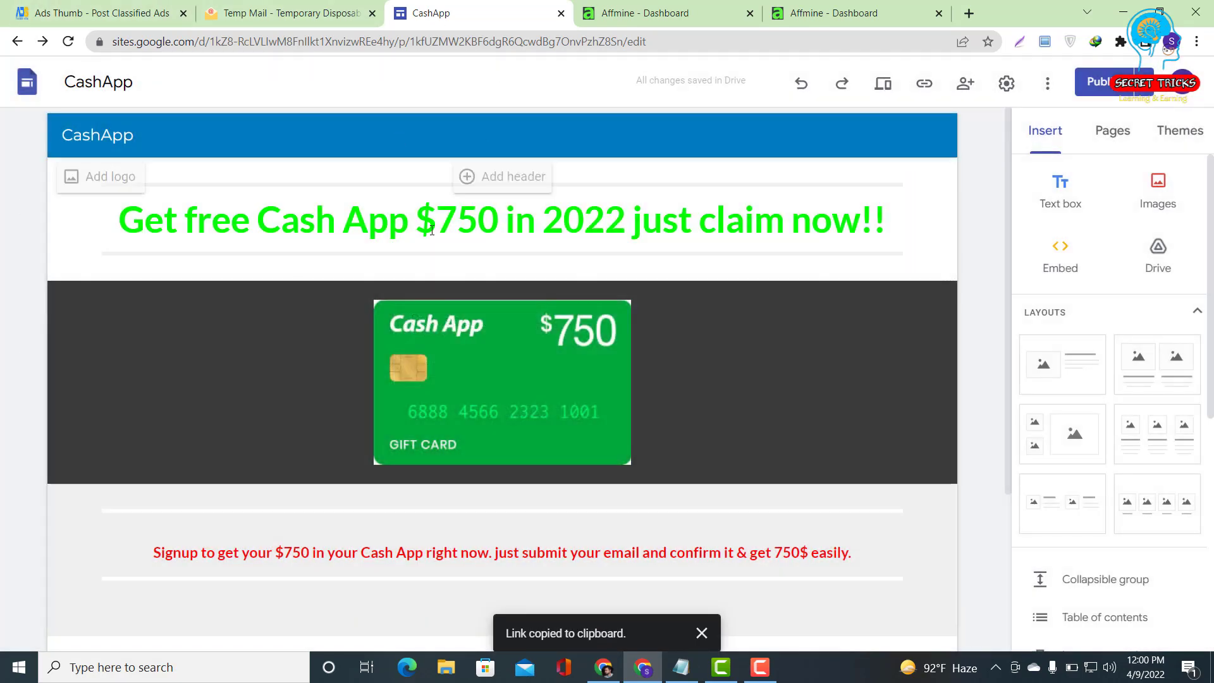
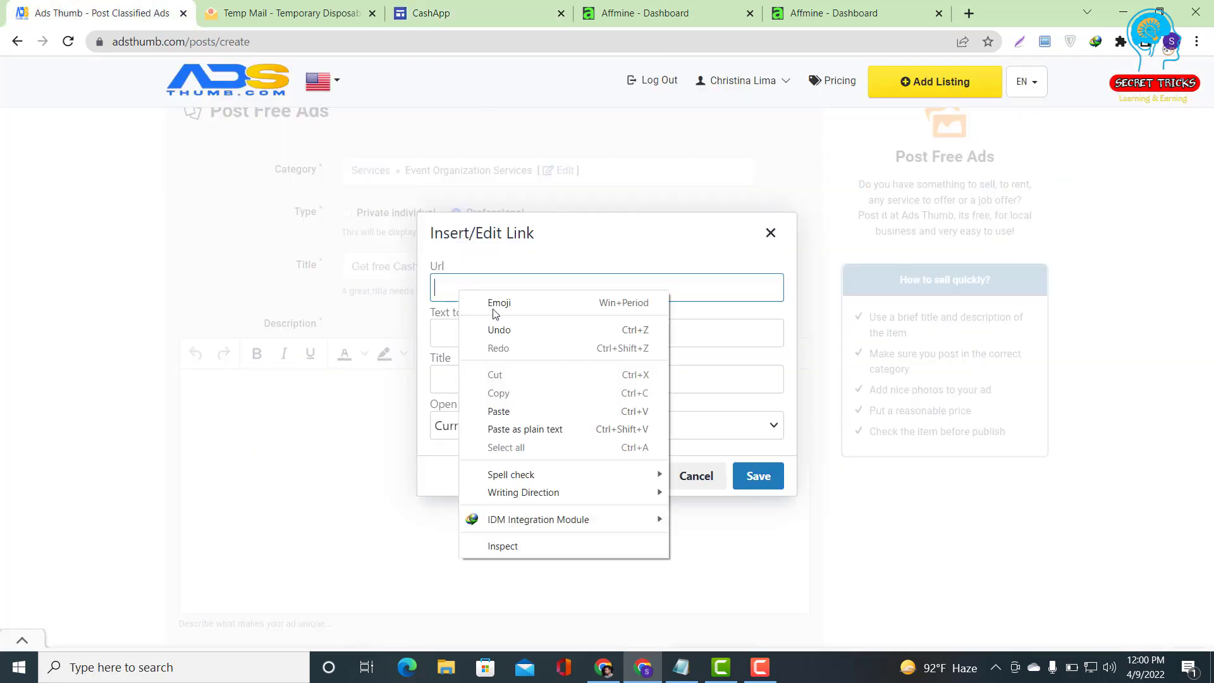
click(509, 408)
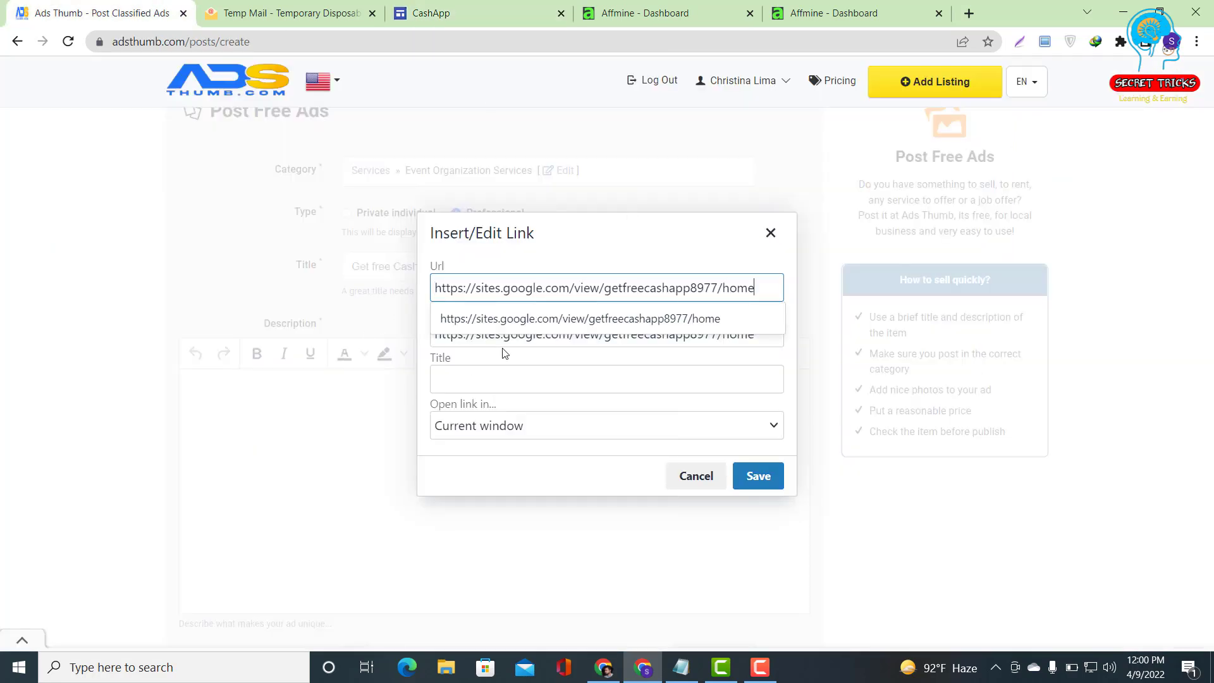
click(528, 319)
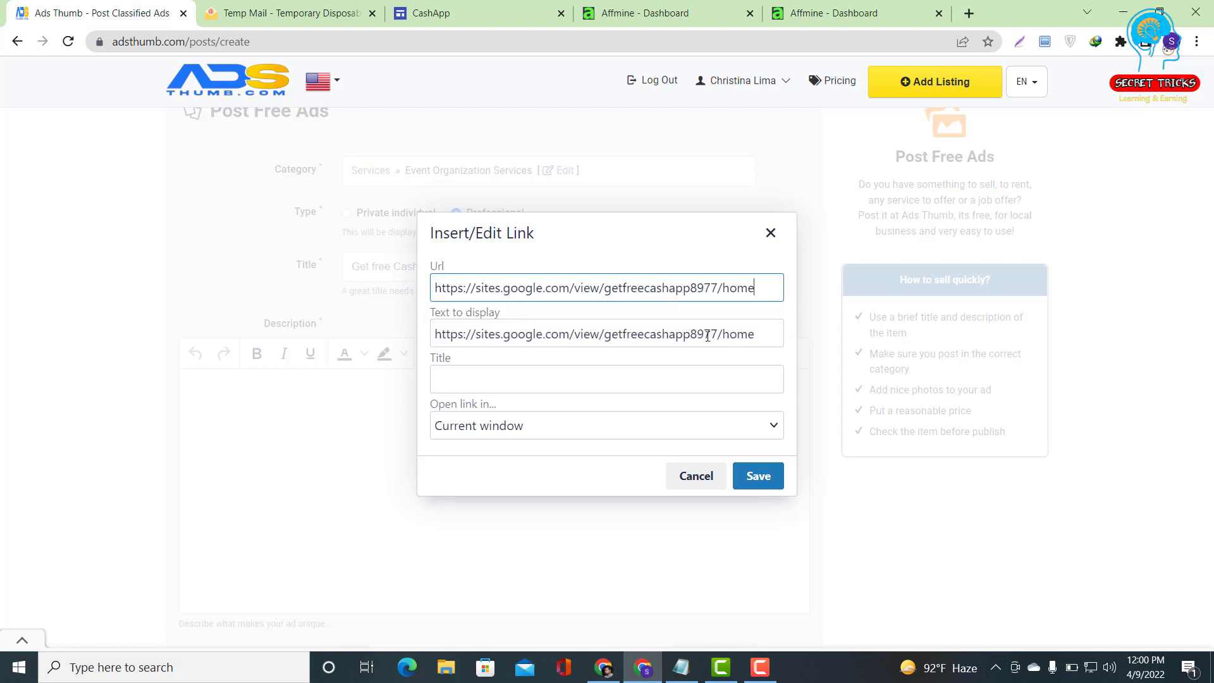
Copy both promotional lines about the $750 Cash App offer from Notepad and use them as the link's display text in Ads Thumb.
click(681, 666)
drag(689, 56, 3, 37)
right_click(43, 42)
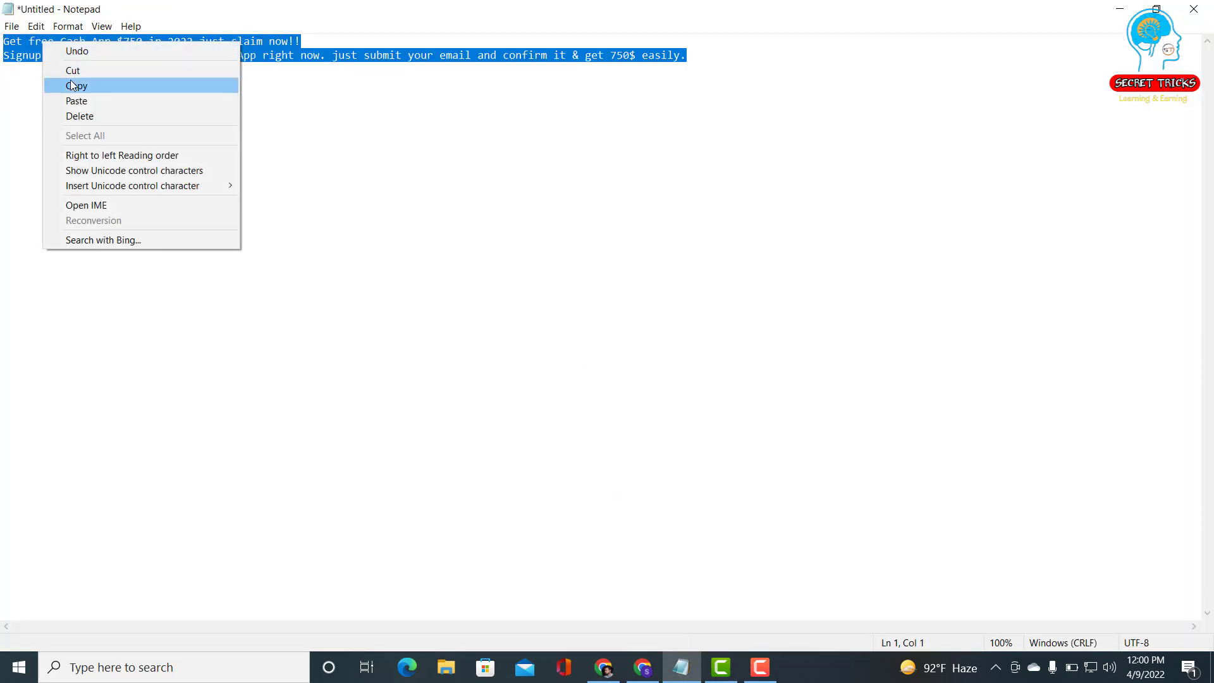
click(76, 84)
click(642, 667)
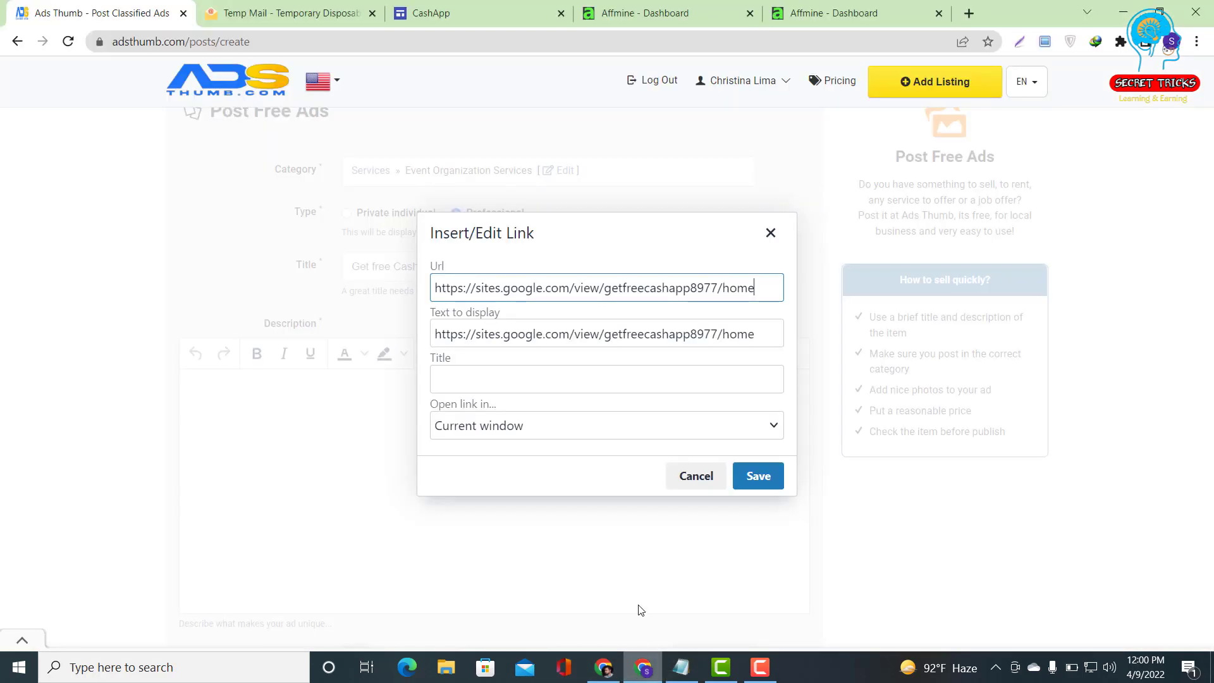
drag(766, 337, 435, 334)
right_click(436, 333)
click(477, 406)
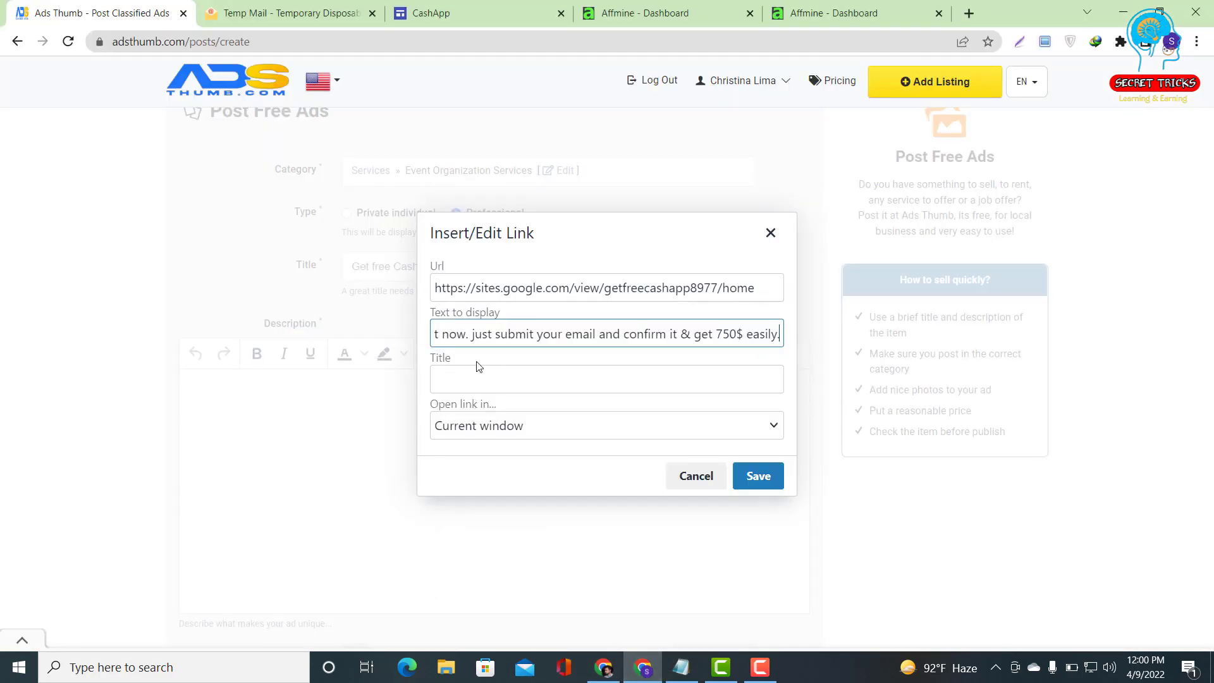
Set the link's title to "Get free Cash App $750 in 2022 just claim now!!", copied from Notepad, and save the link.
click(483, 379)
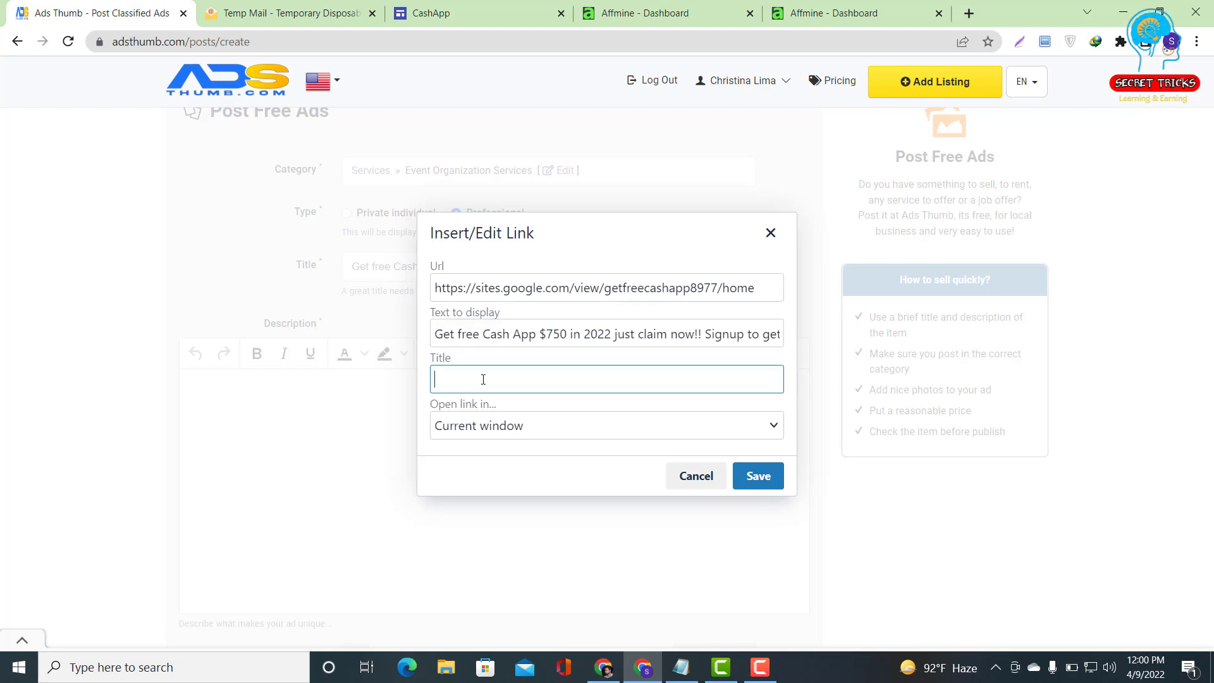
click(677, 670)
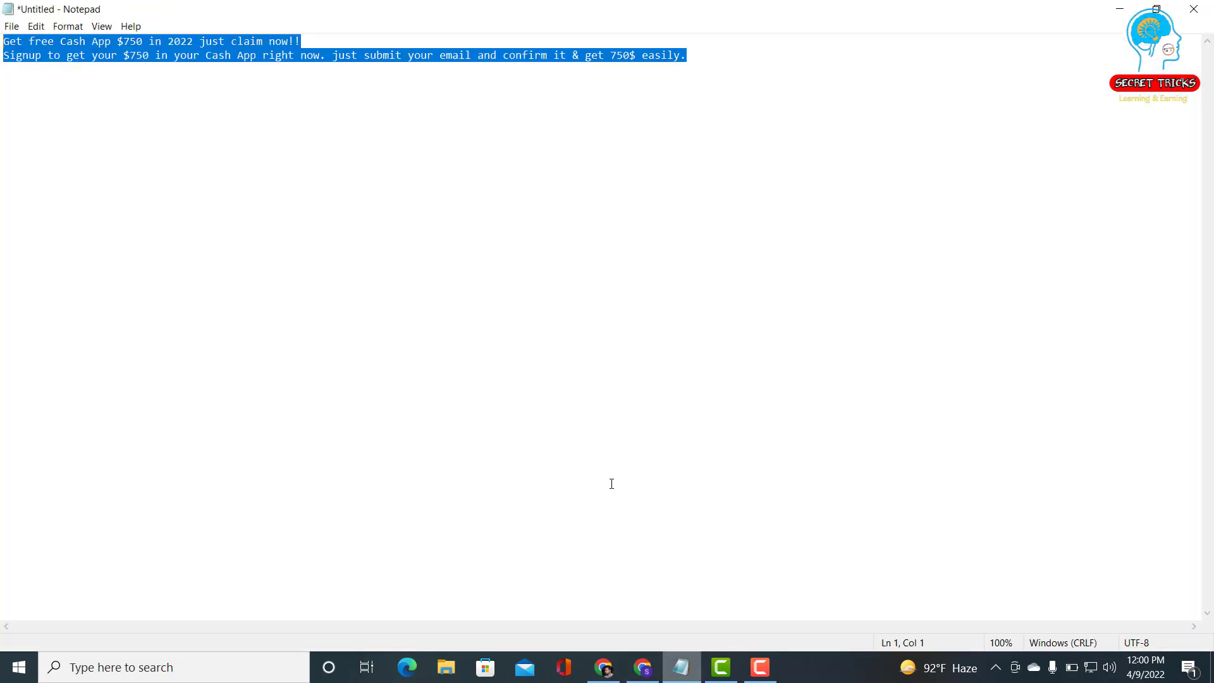
click(294, 68)
drag(303, 39, 3, 41)
right_click(15, 40)
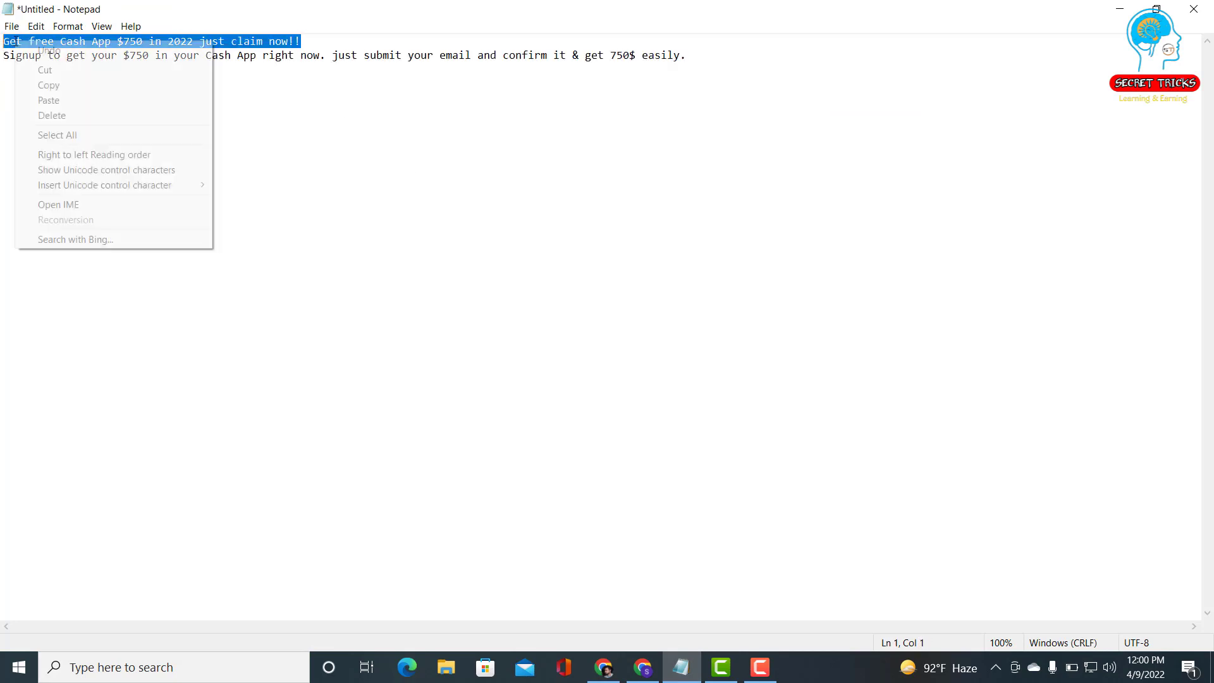
click(48, 85)
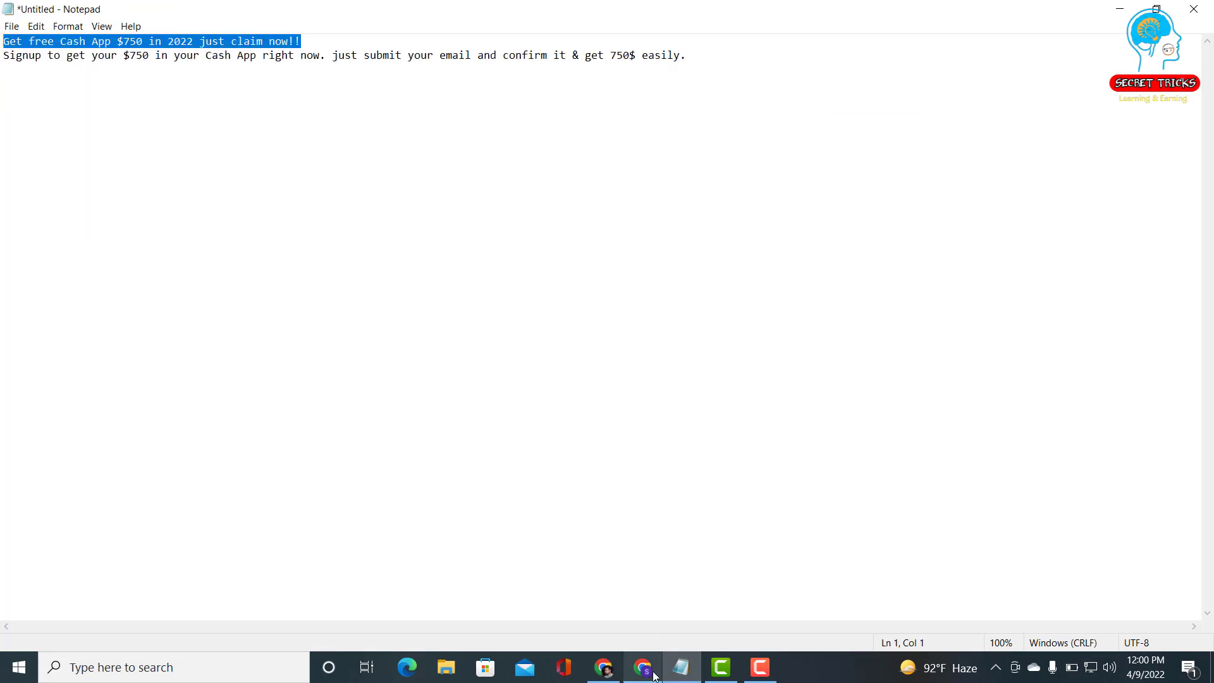
click(643, 667)
right_click(451, 370)
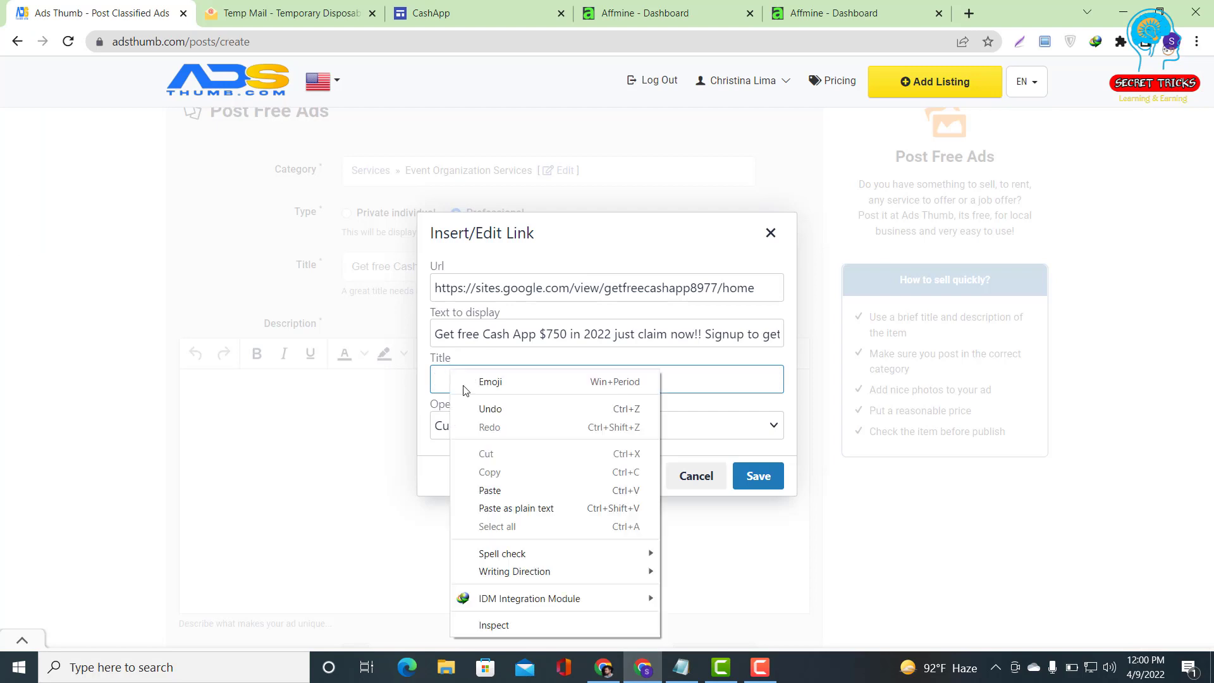
click(491, 490)
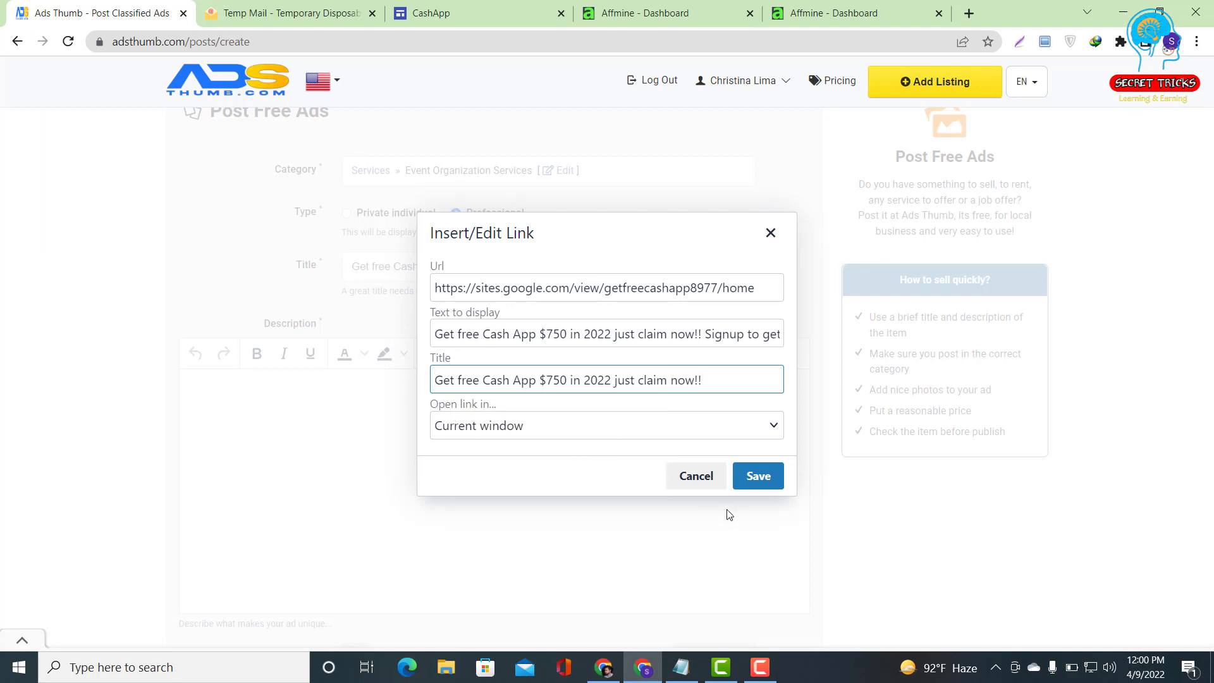
click(758, 476)
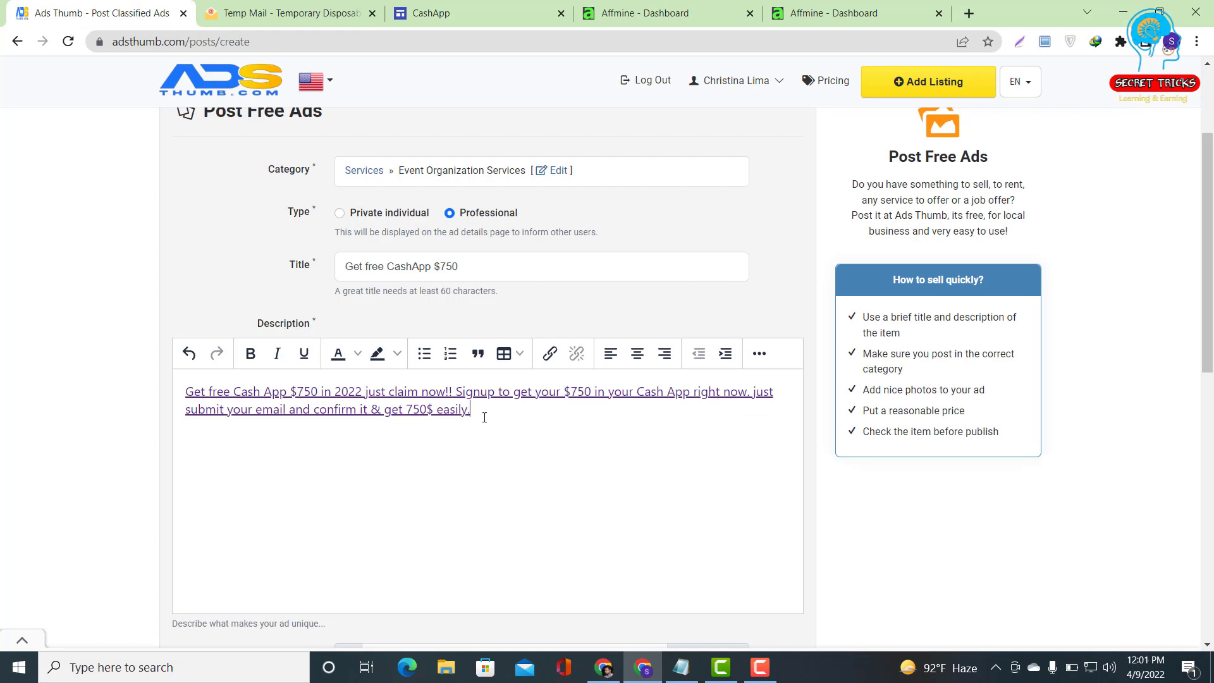
Make the whole description text bold and remove its hyperlink.
drag(187, 387, 477, 419)
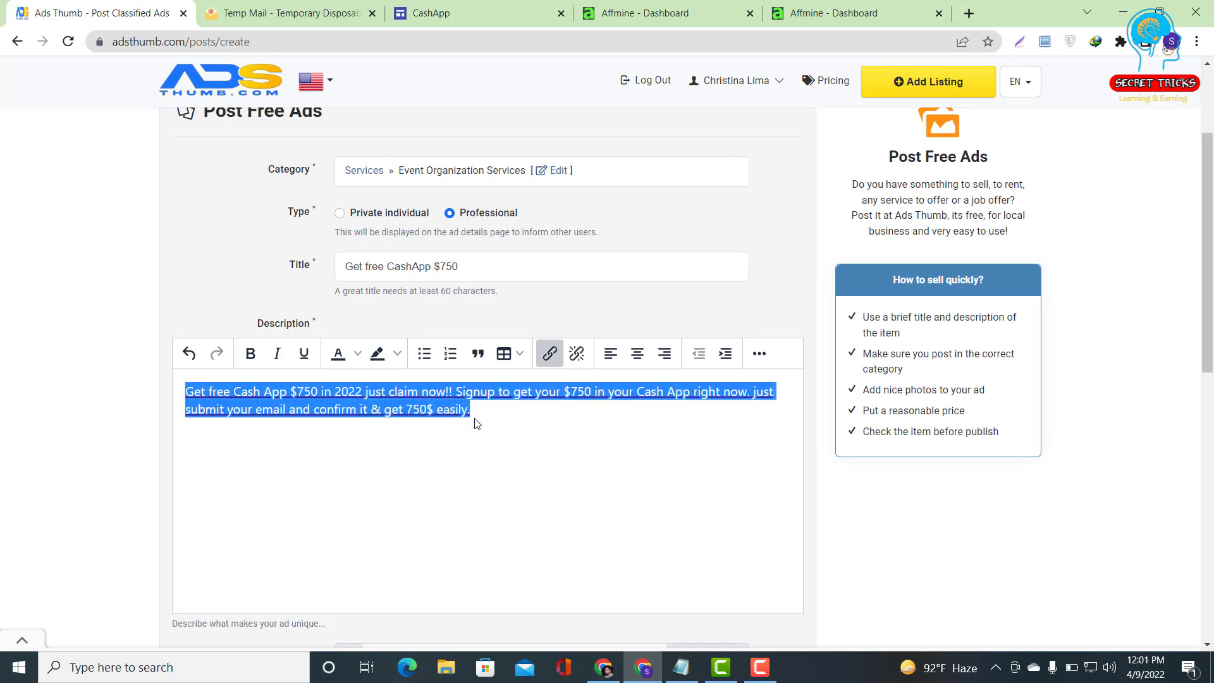
click(251, 354)
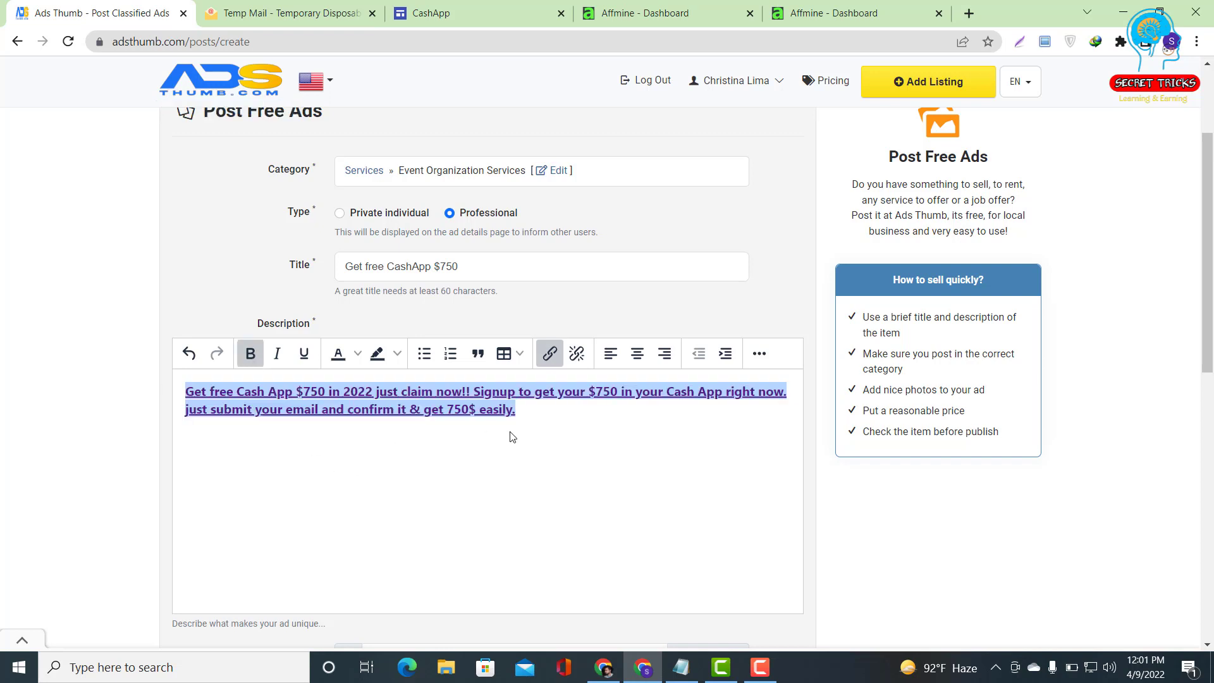
click(576, 353)
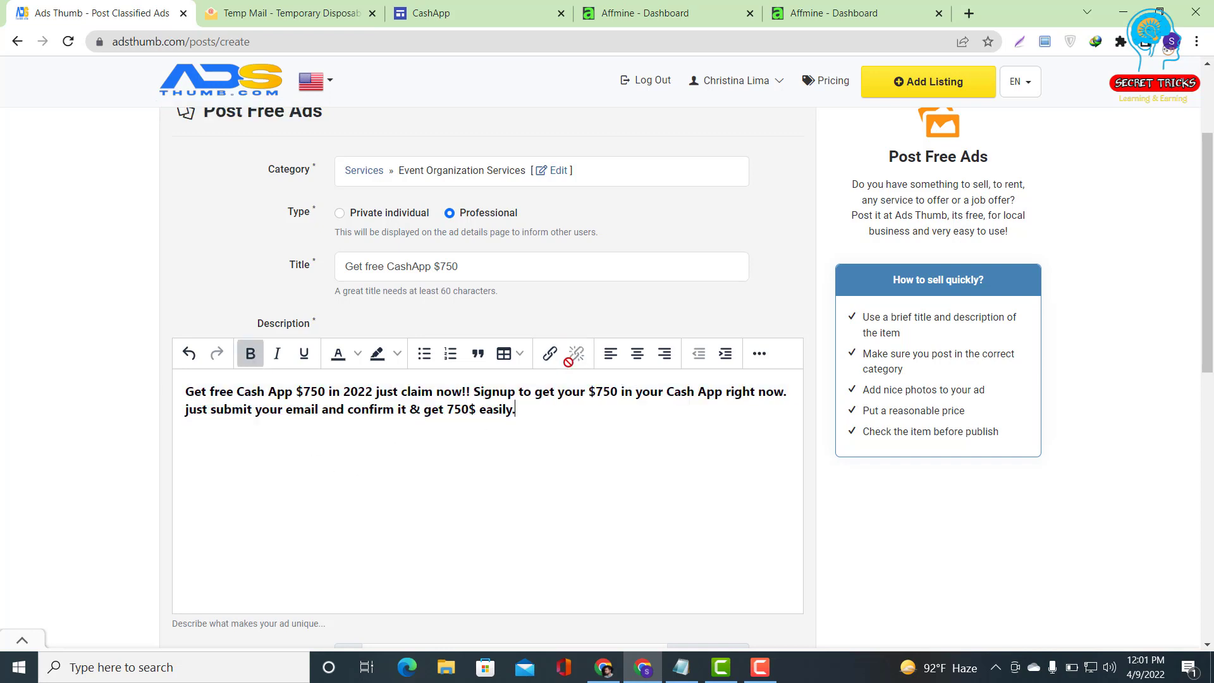
Colour the words "Cash App $750" near the start of the description red.
drag(518, 412, 218, 410)
click(310, 410)
drag(246, 390, 325, 397)
click(355, 356)
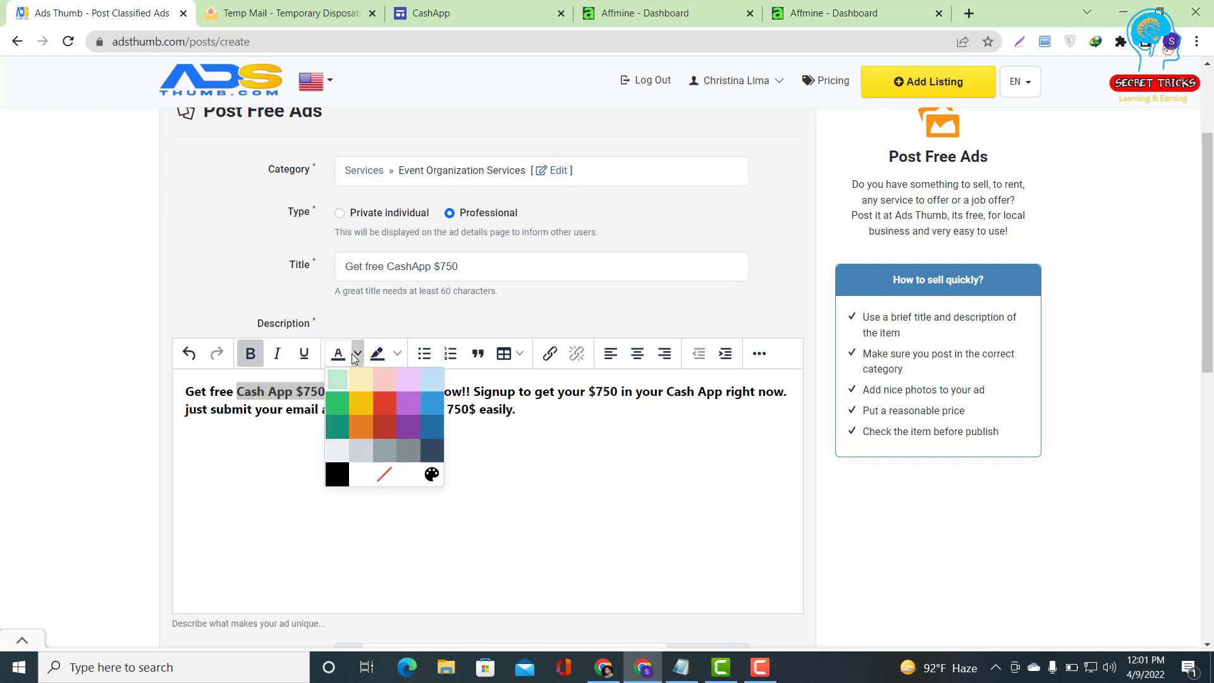
click(382, 400)
click(317, 441)
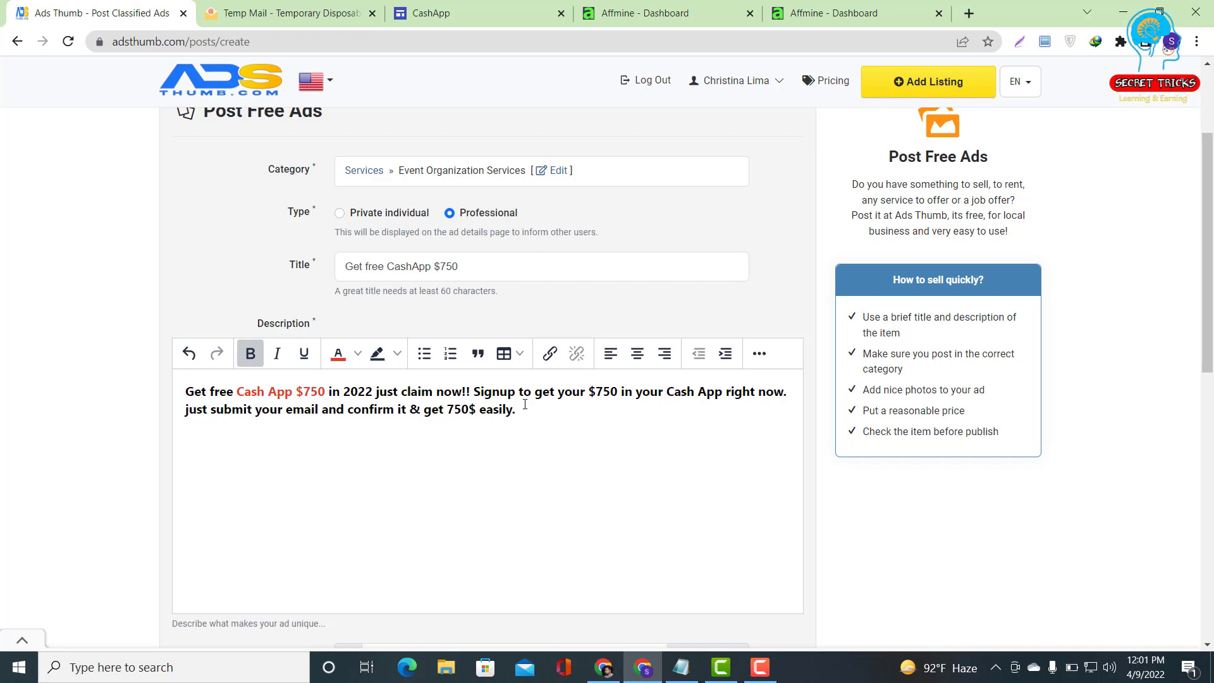
key(Down)
key(Down)
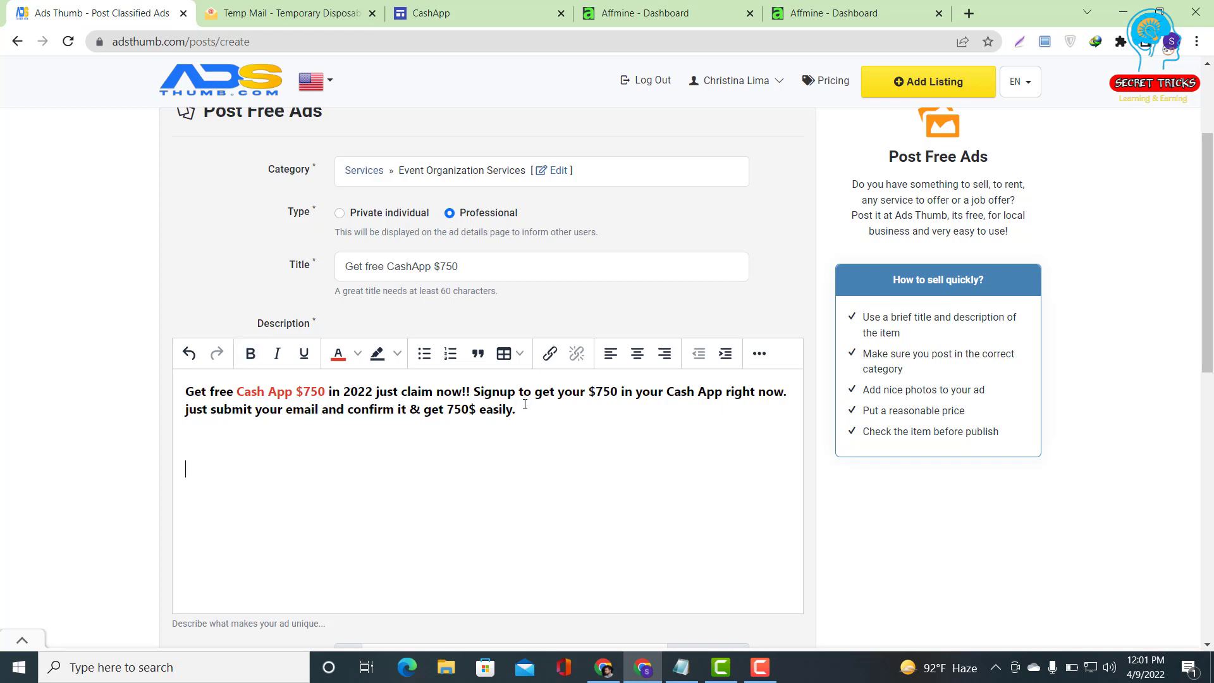
click(550, 354)
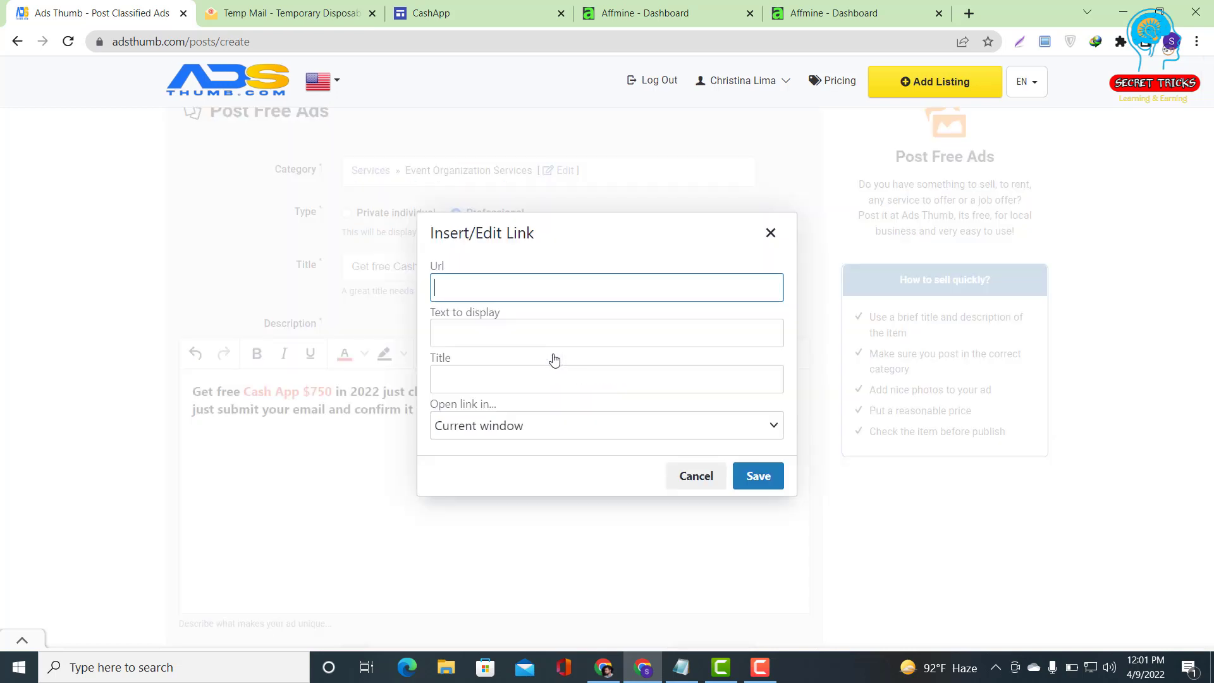
right_click(455, 284)
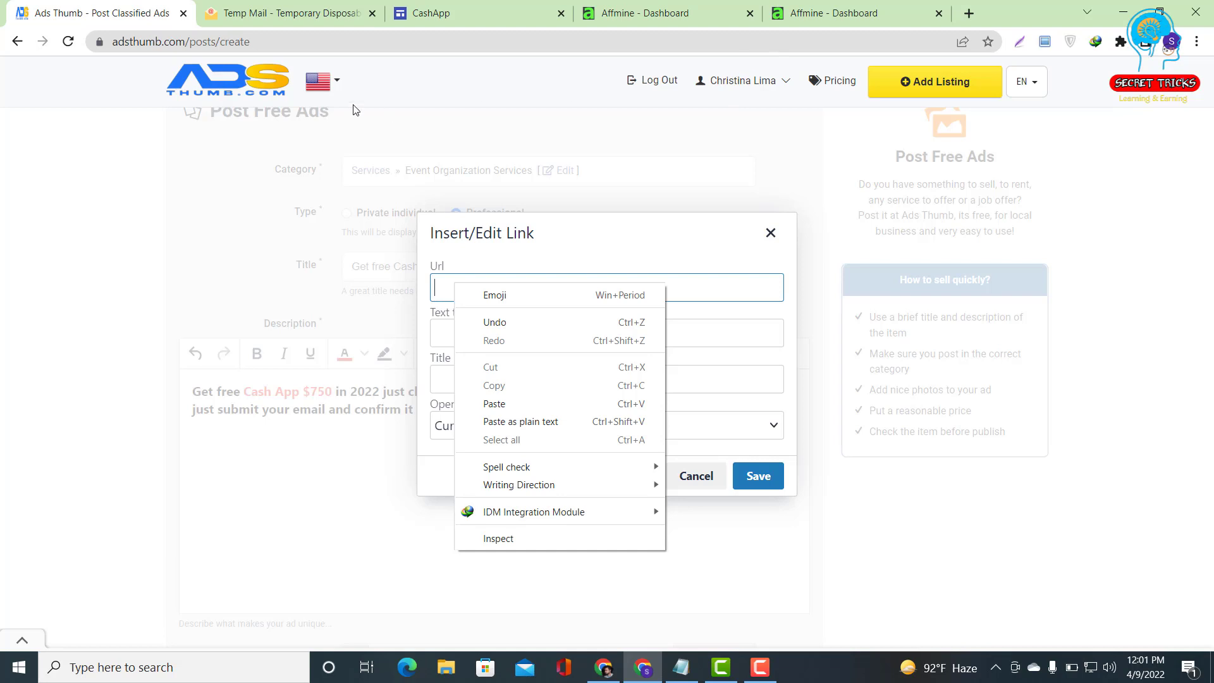
key(Escape)
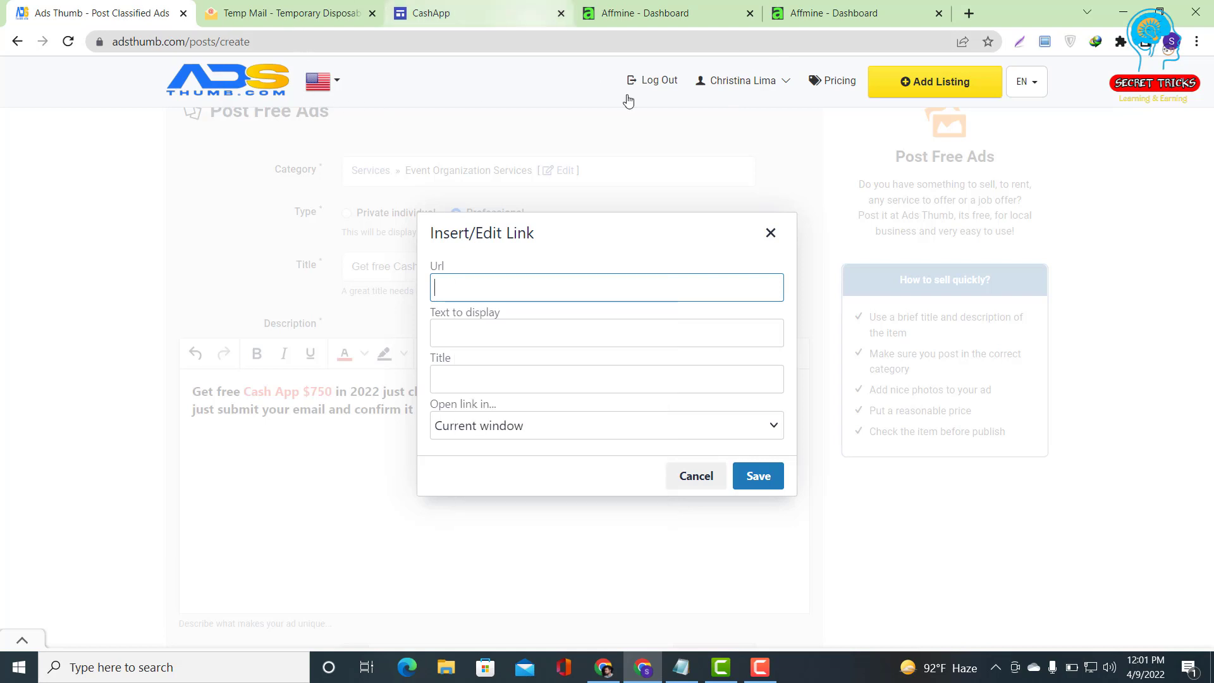
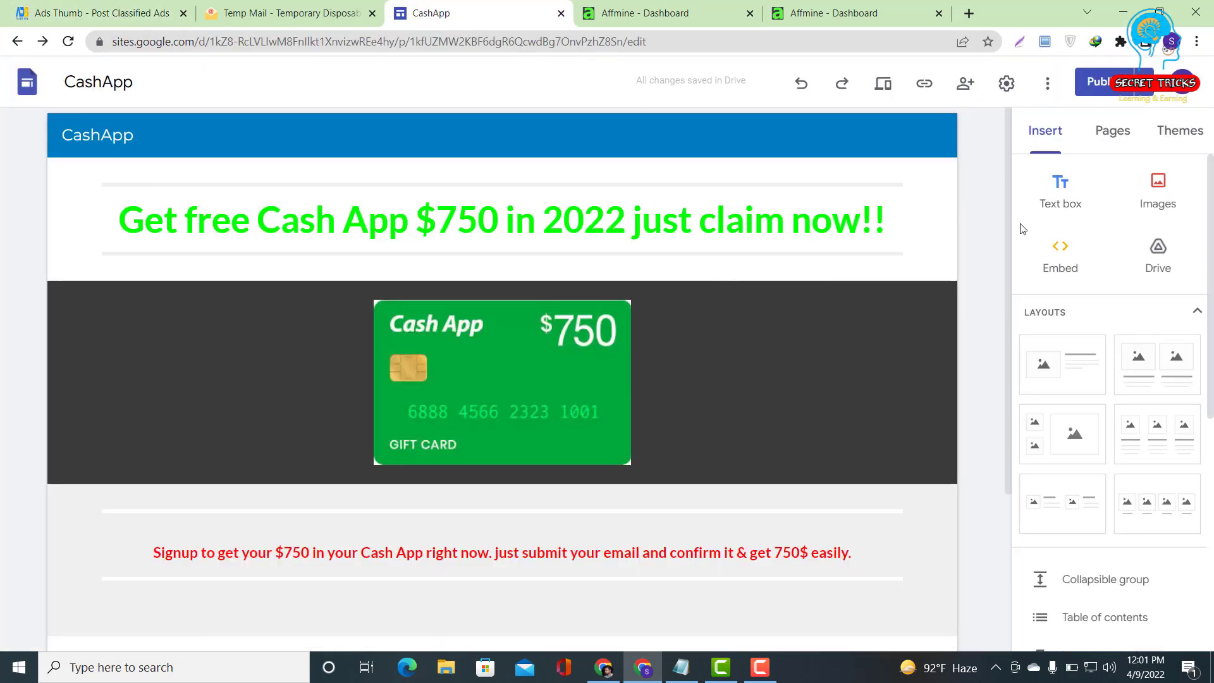
click(924, 82)
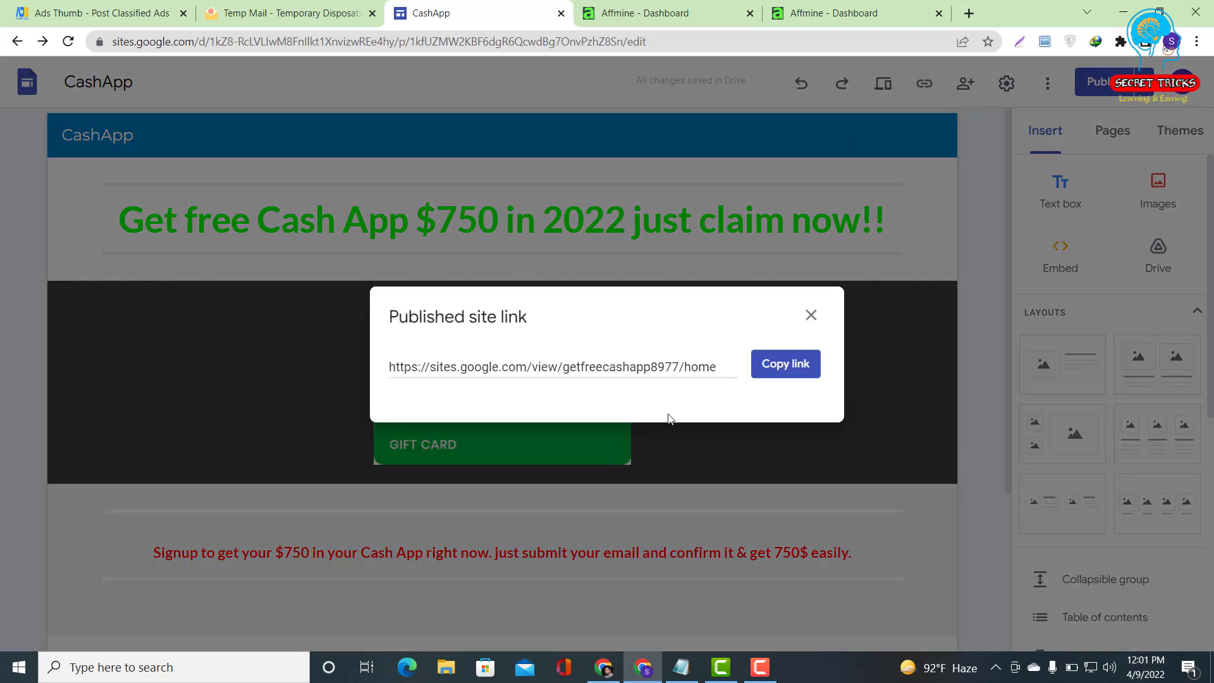
click(784, 367)
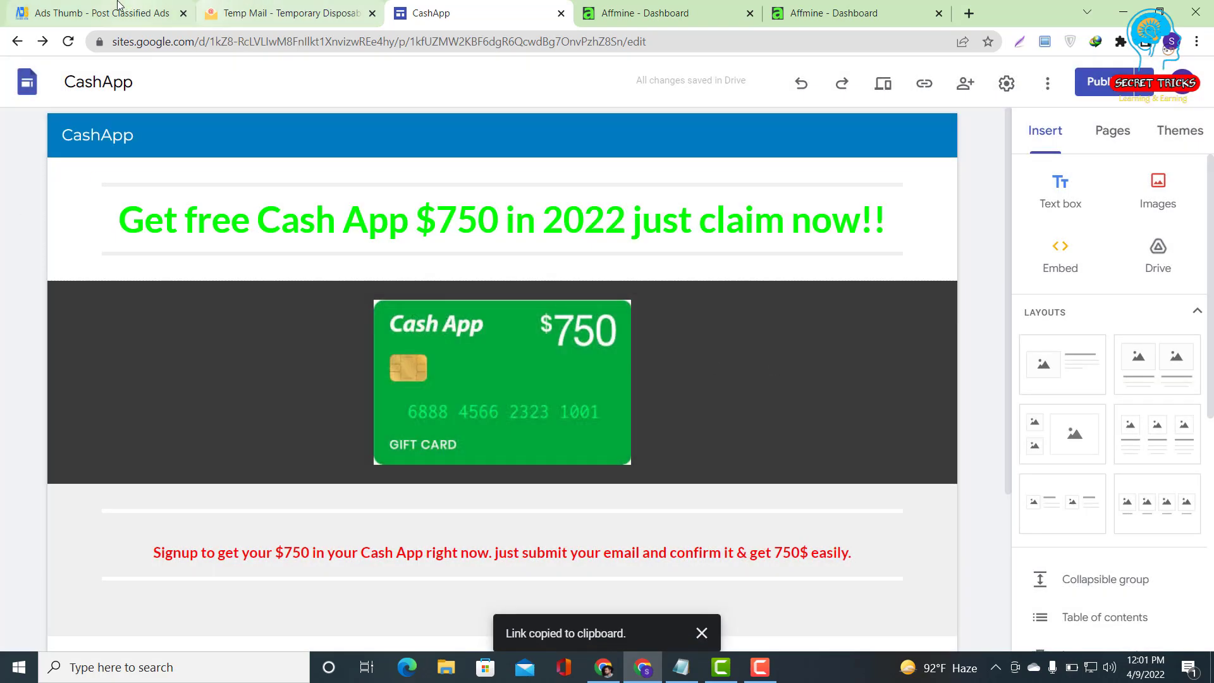
click(120, 5)
right_click(447, 289)
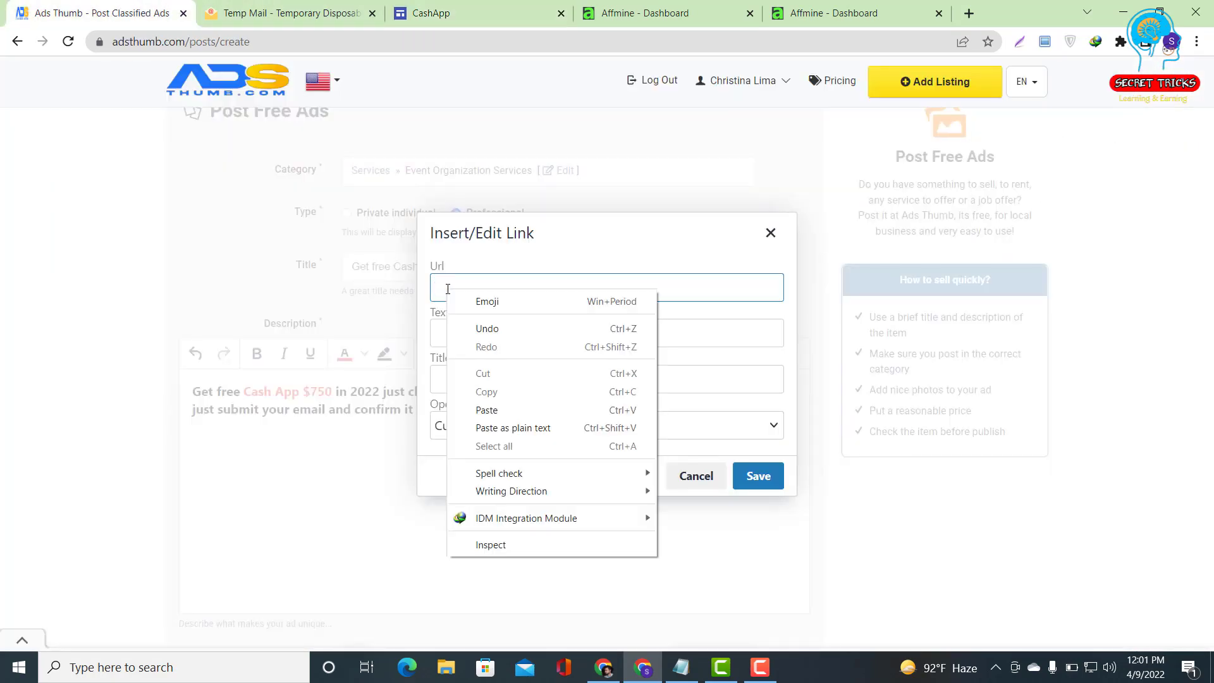
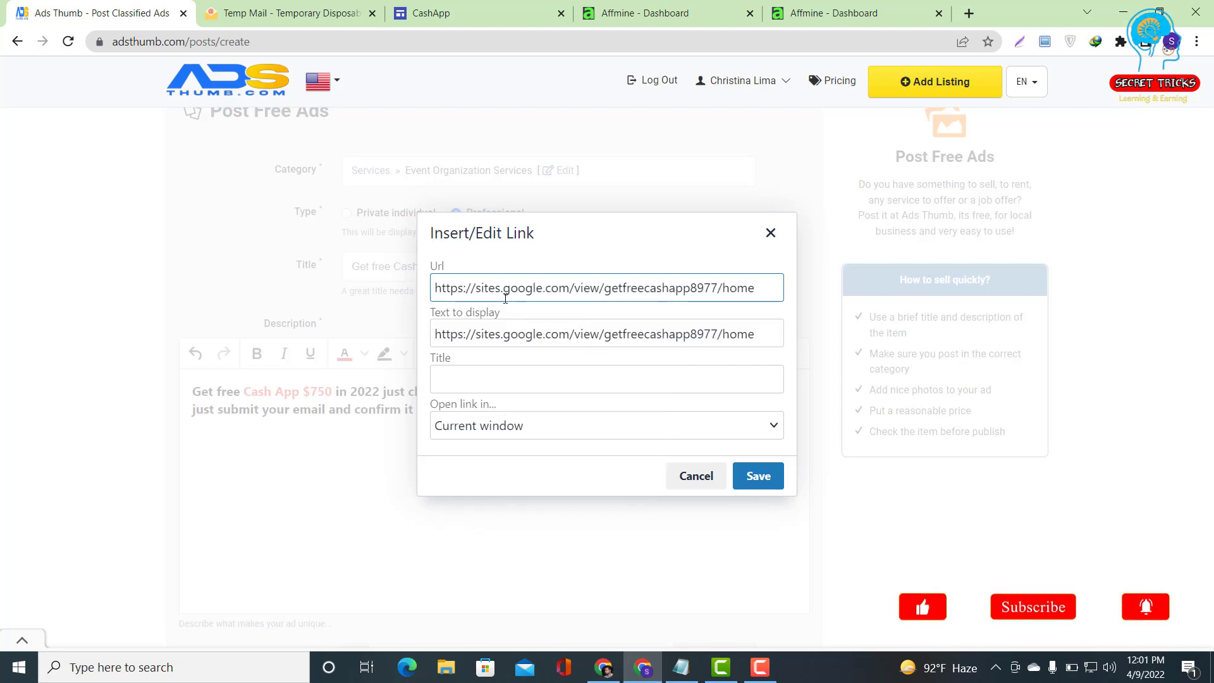
click(768, 478)
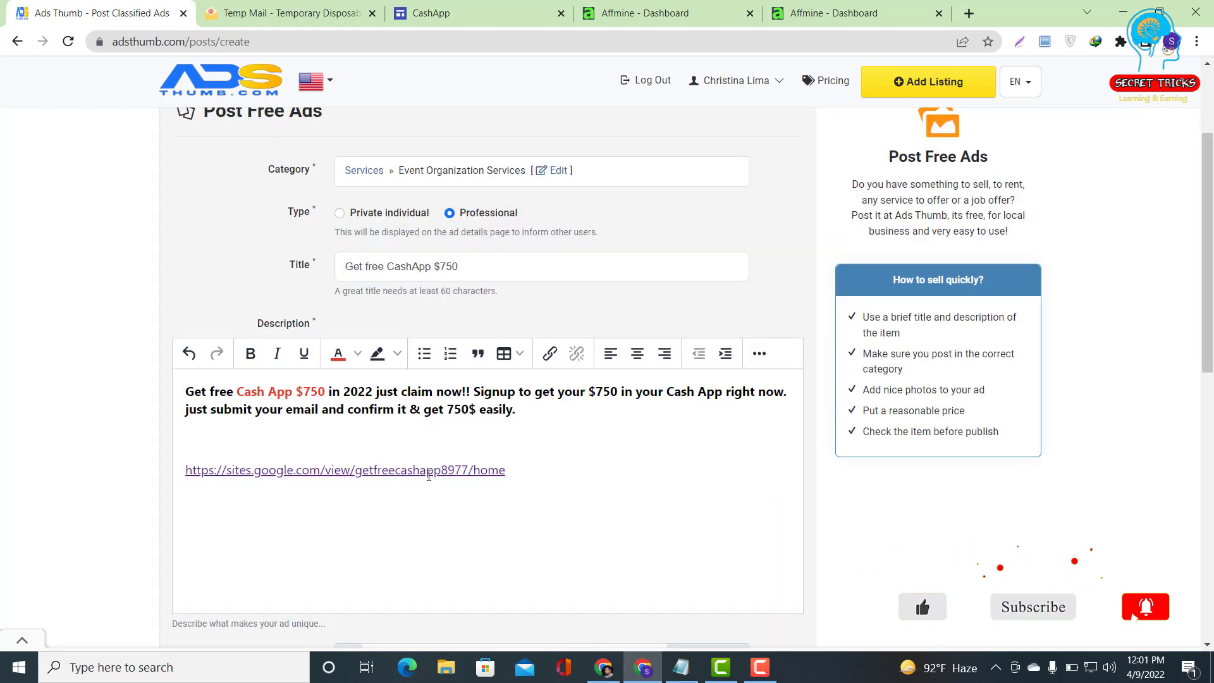
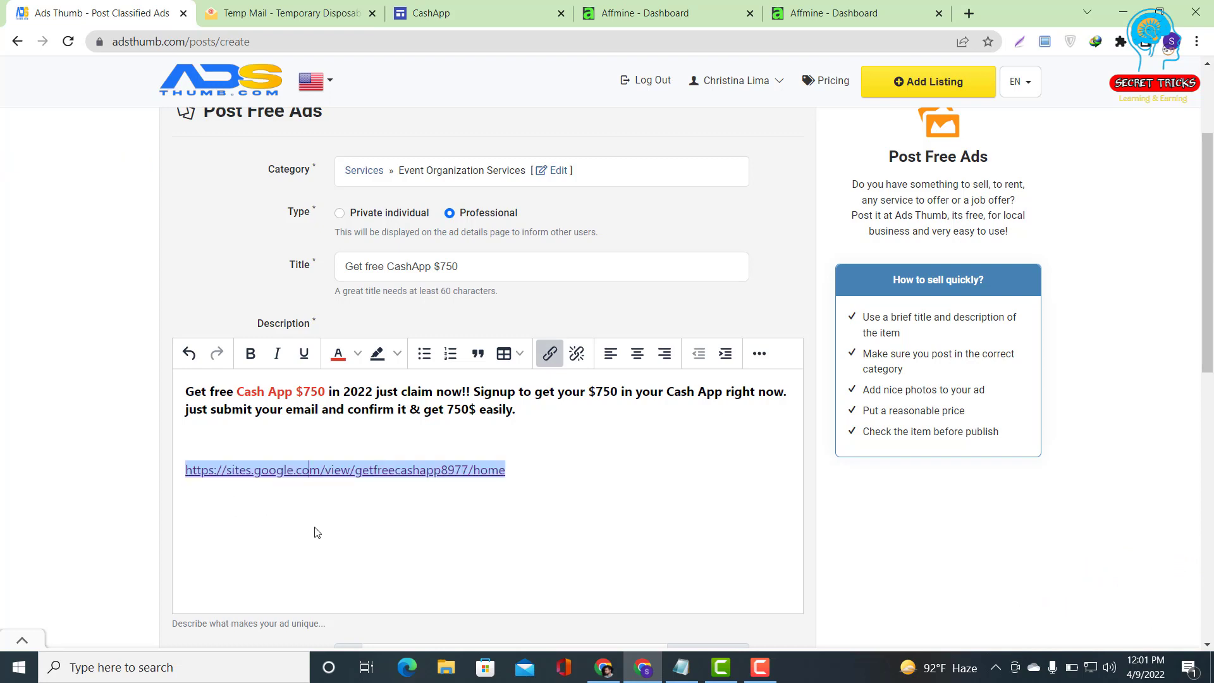
Give the landing page link in the description a red background highlight.
drag(506, 471, 183, 483)
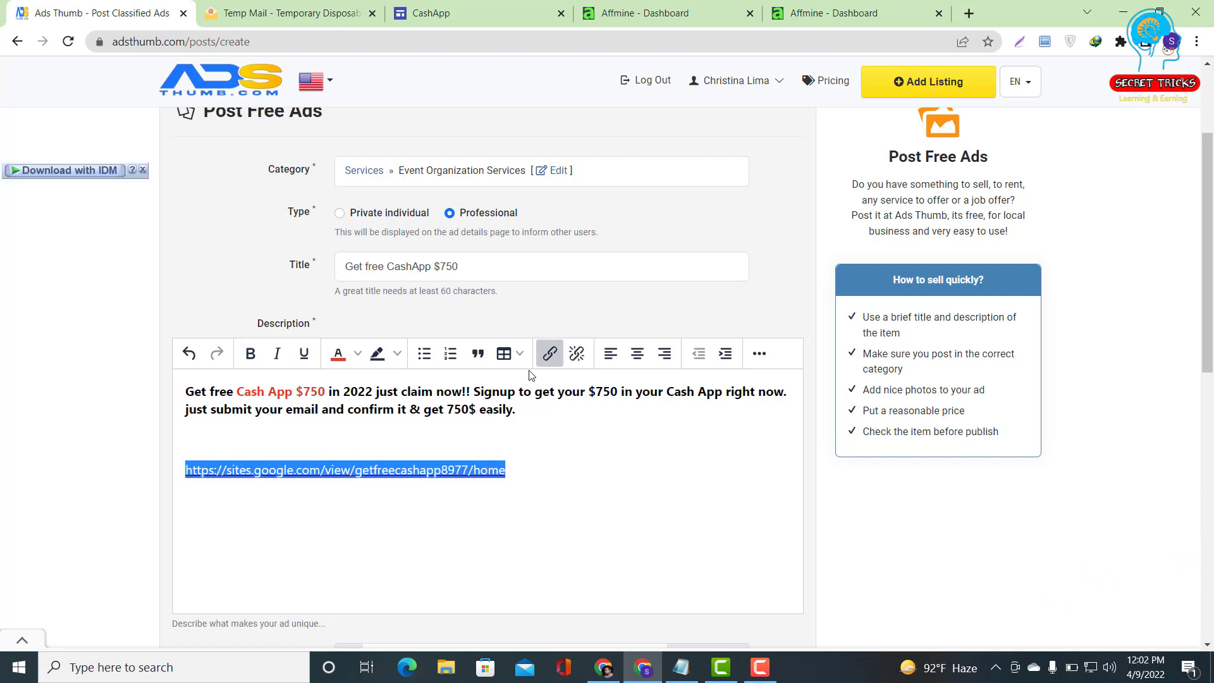
click(396, 356)
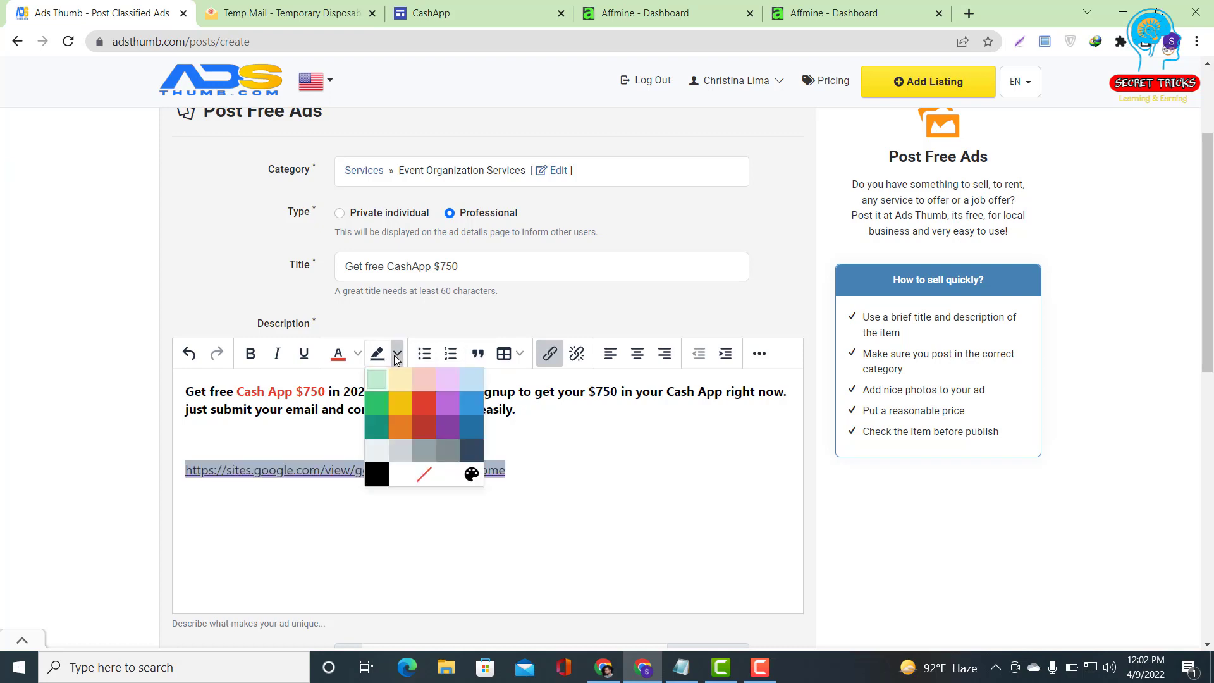
click(416, 404)
click(567, 470)
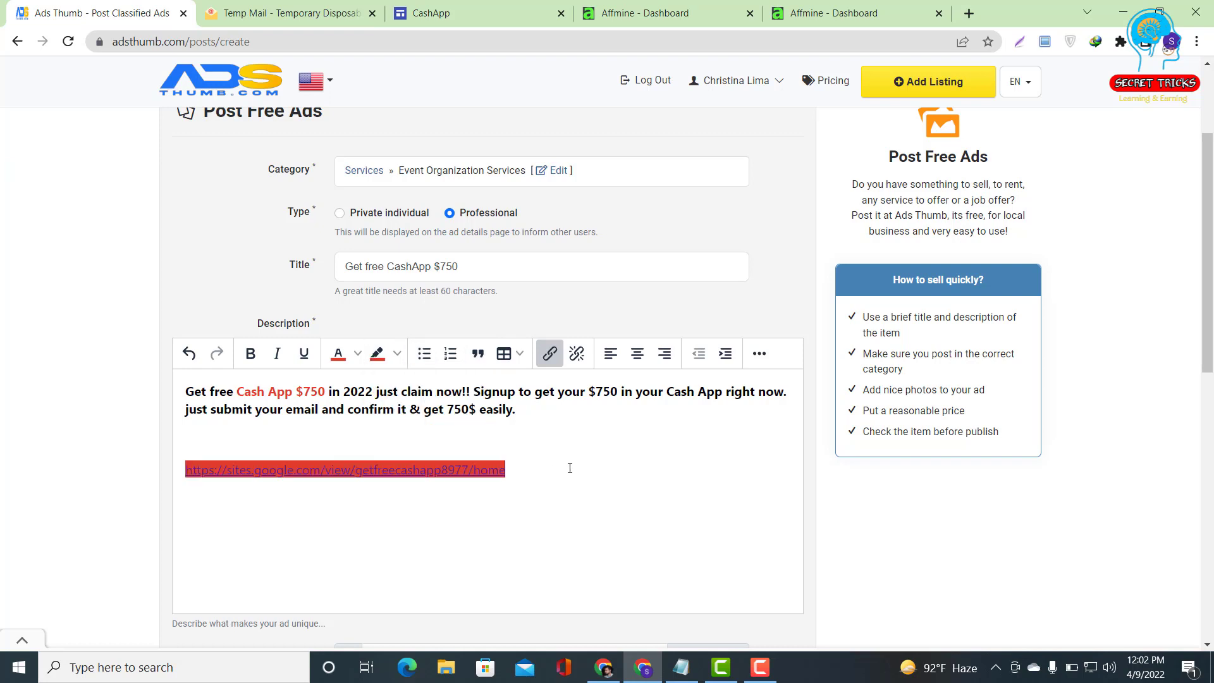
Change the background highlight of the whole landing page link to green.
click(397, 352)
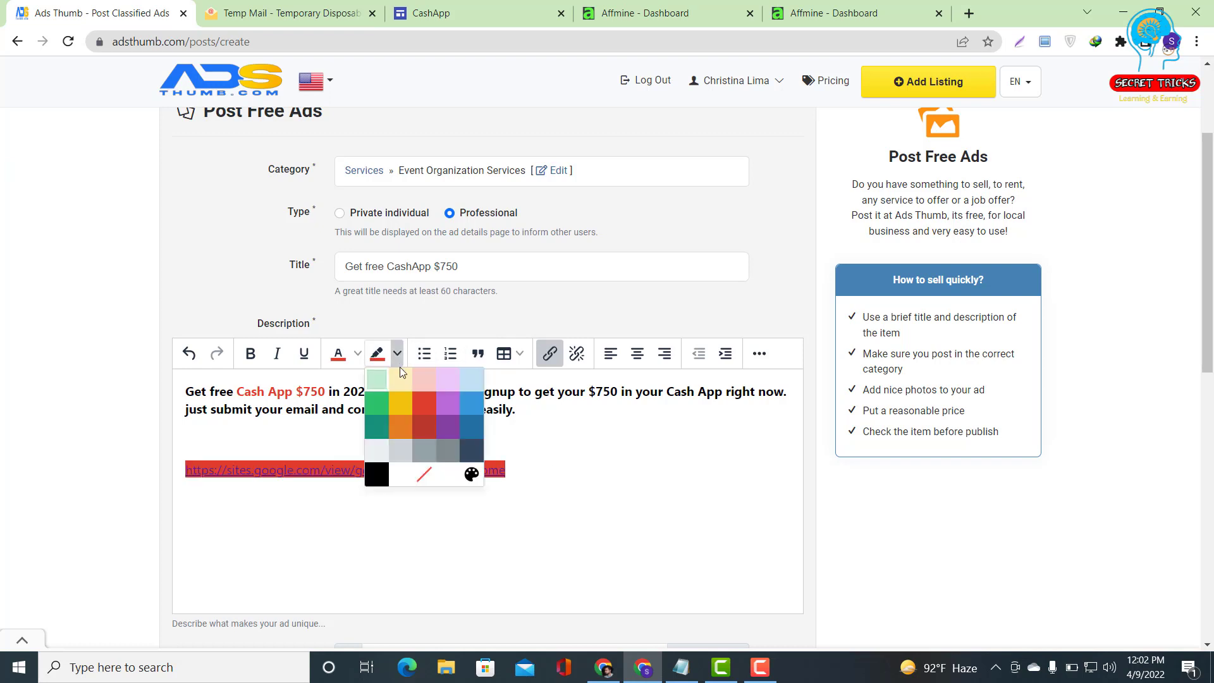
click(374, 396)
click(564, 443)
click(564, 451)
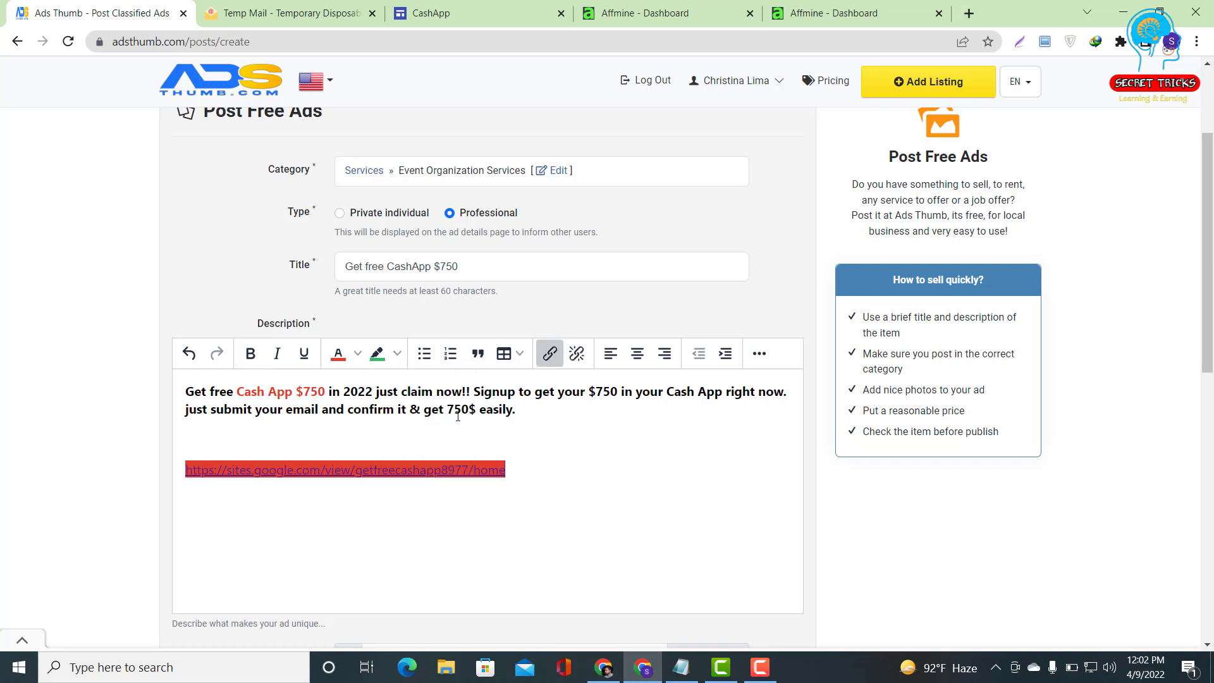
click(397, 358)
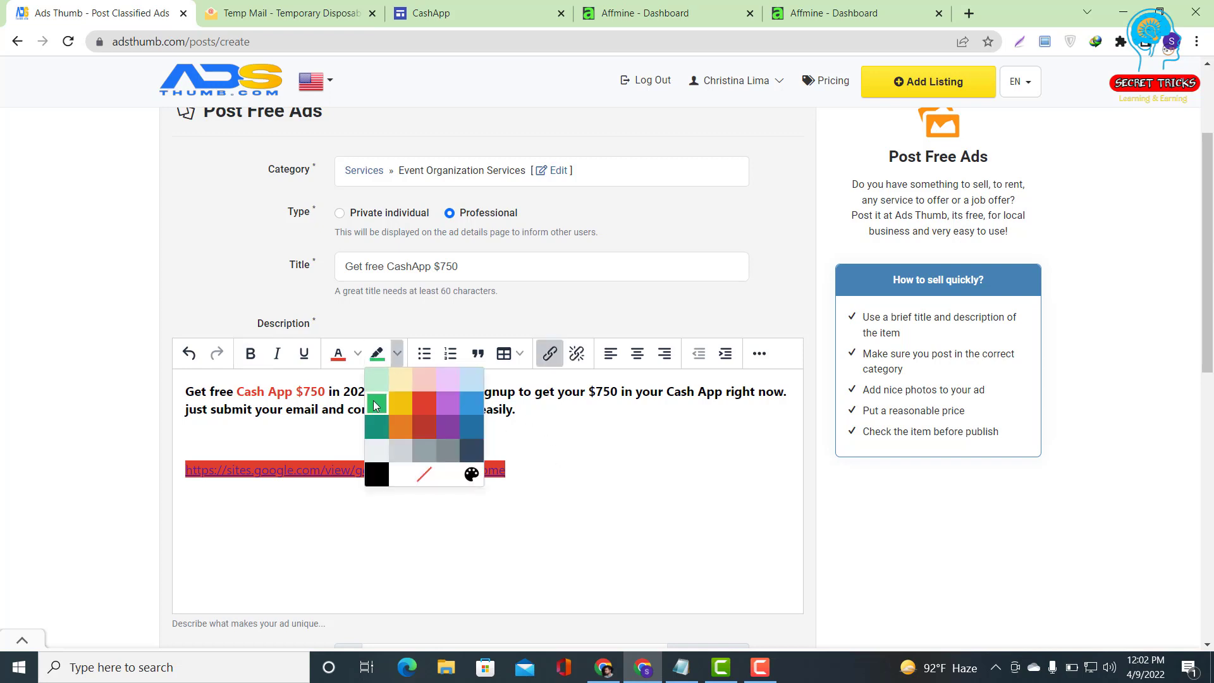
click(507, 490)
drag(510, 471, 186, 471)
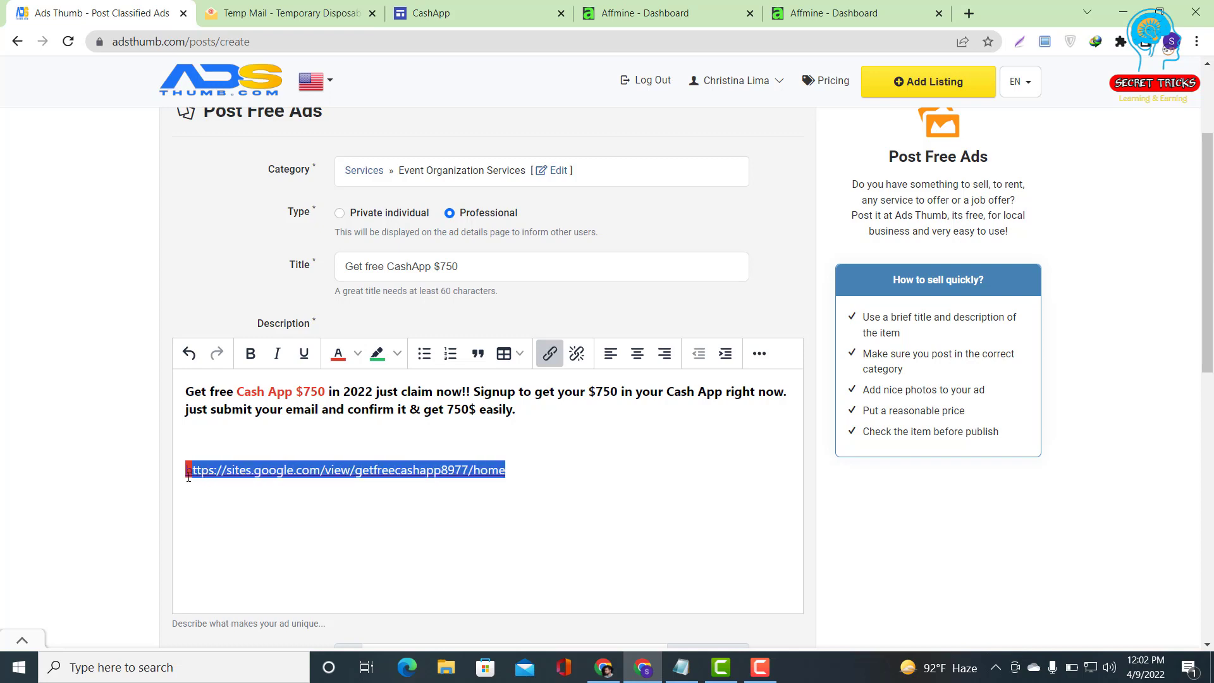
click(380, 356)
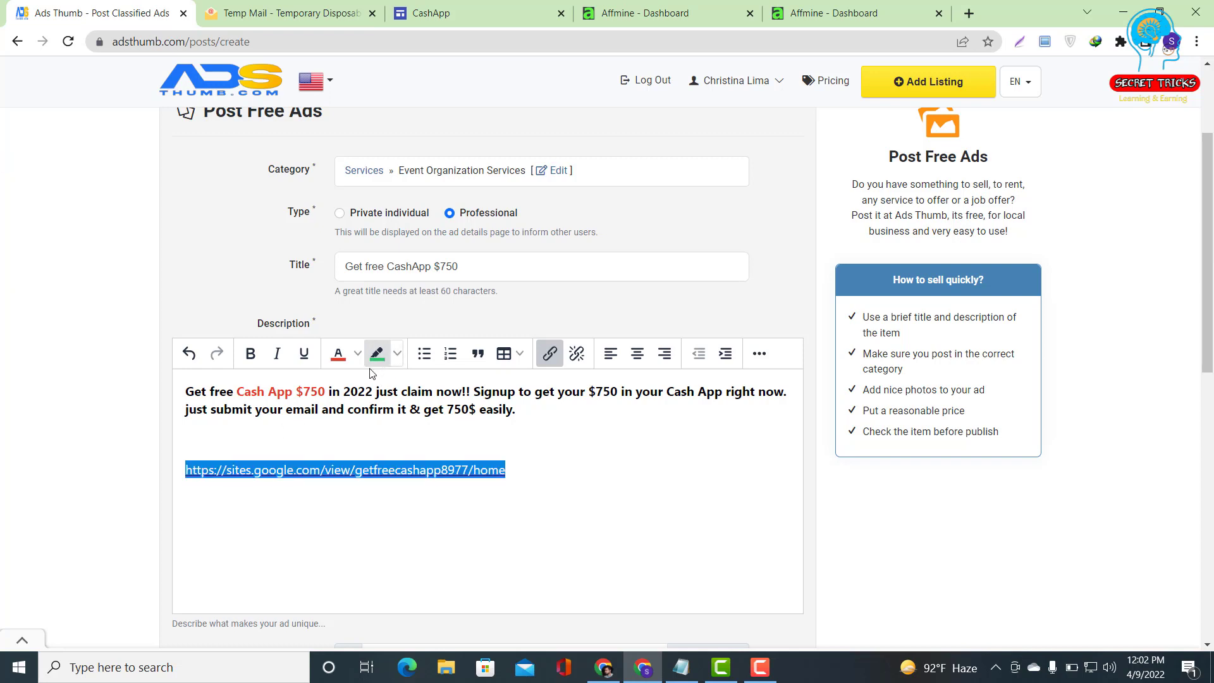
click(443, 510)
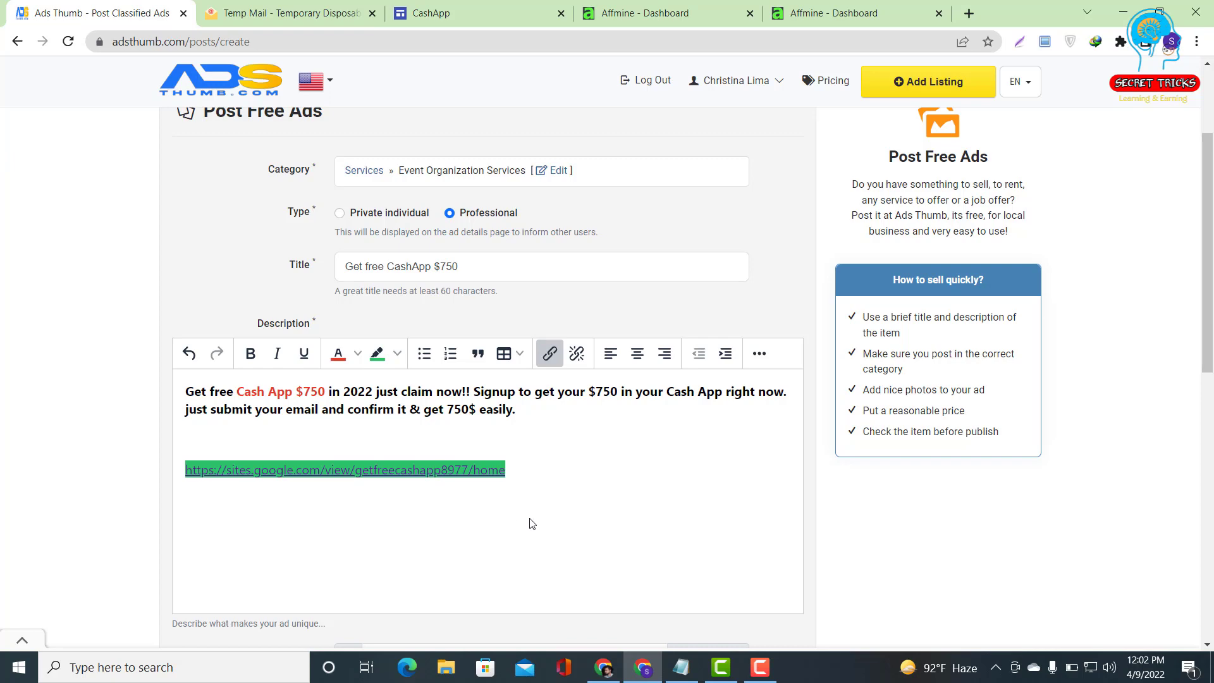
Set the ad's price to 0 and its city to New York City, New York.
scroll(526, 506, down, 3)
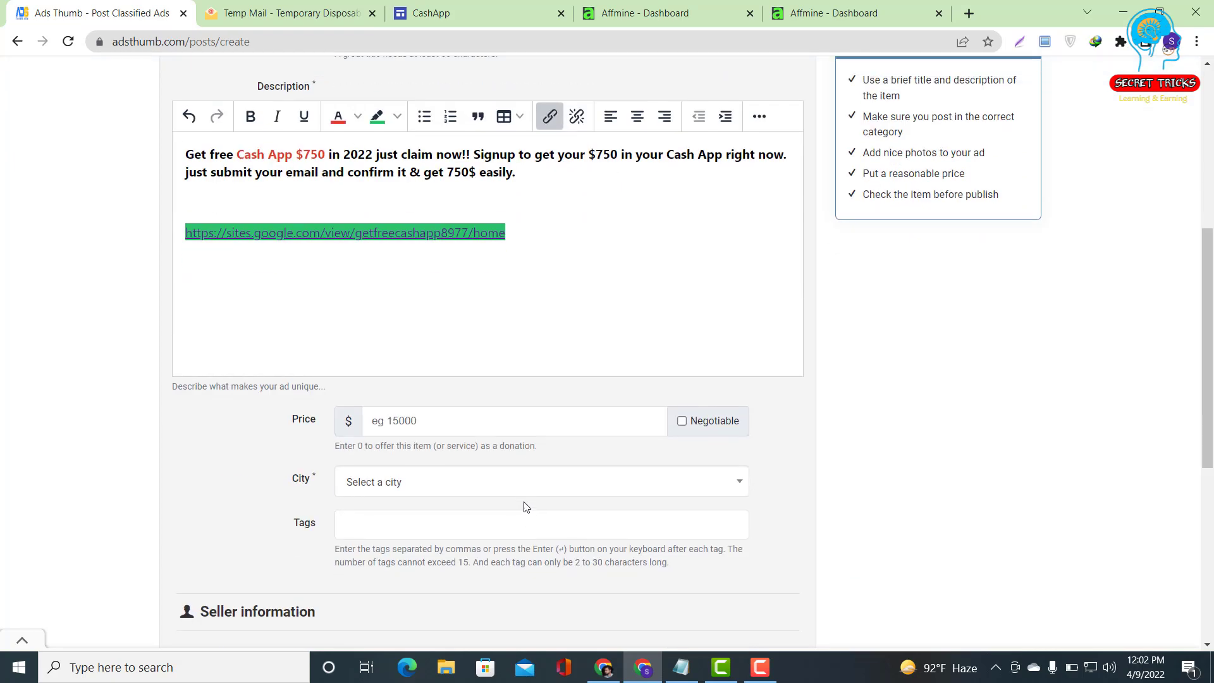
click(470, 424)
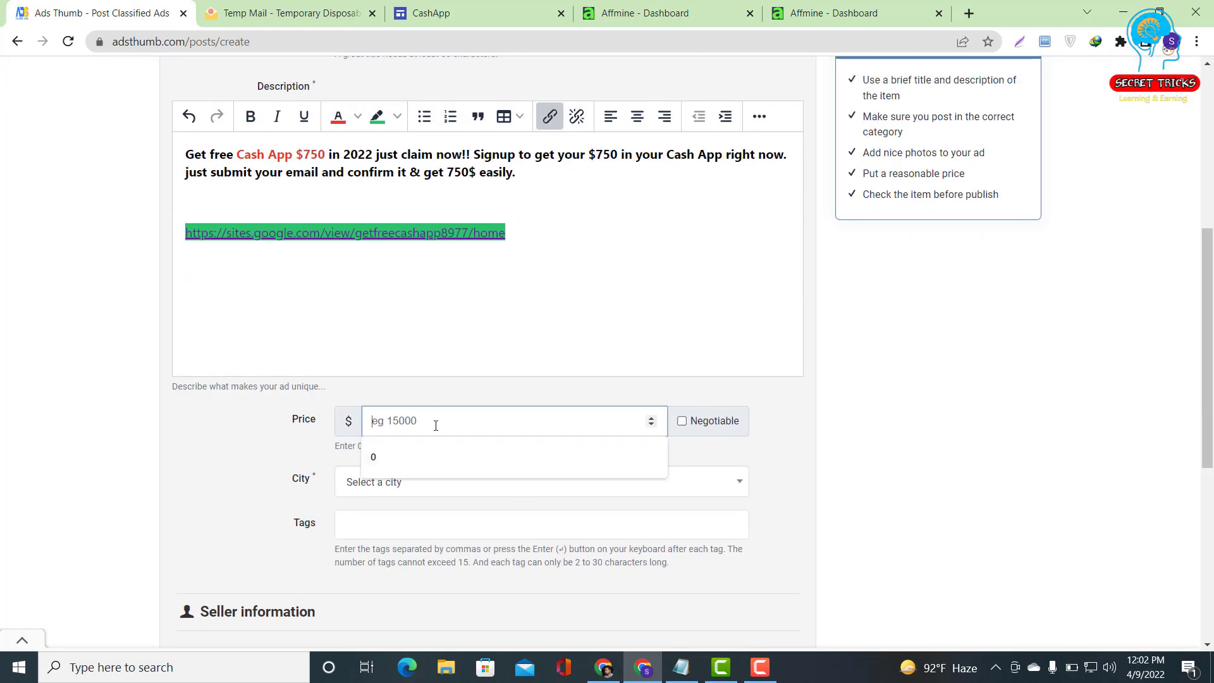
click(374, 450)
scroll(444, 404, down, 1)
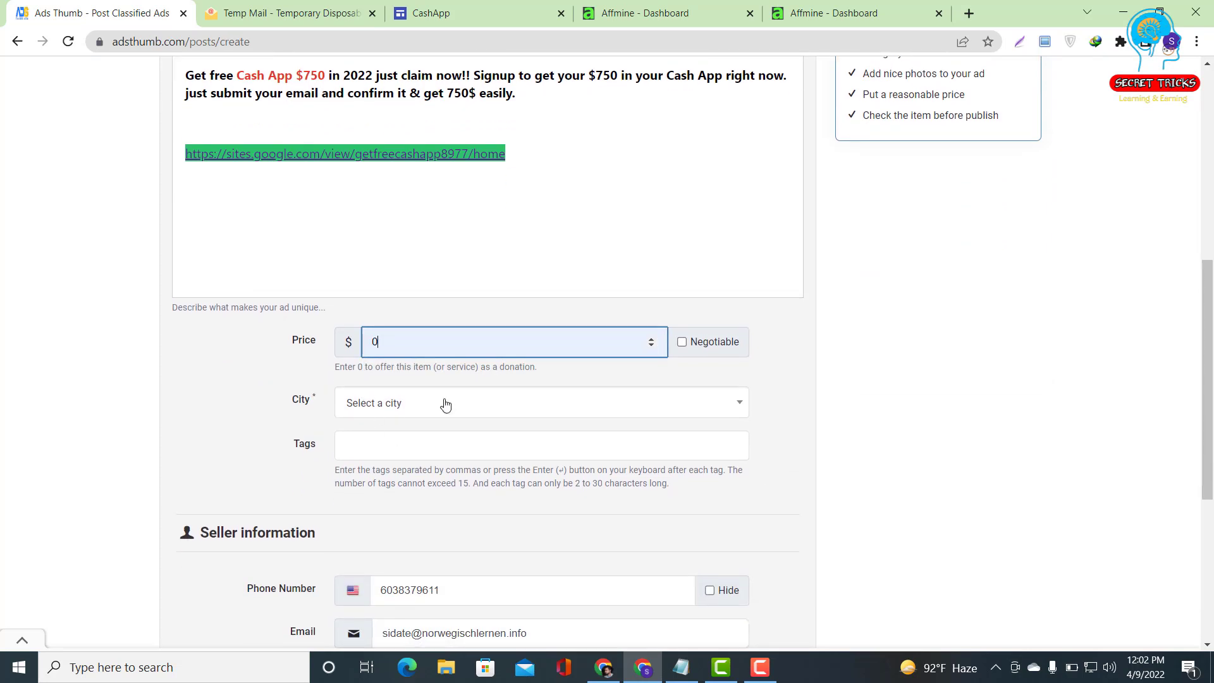
click(484, 398)
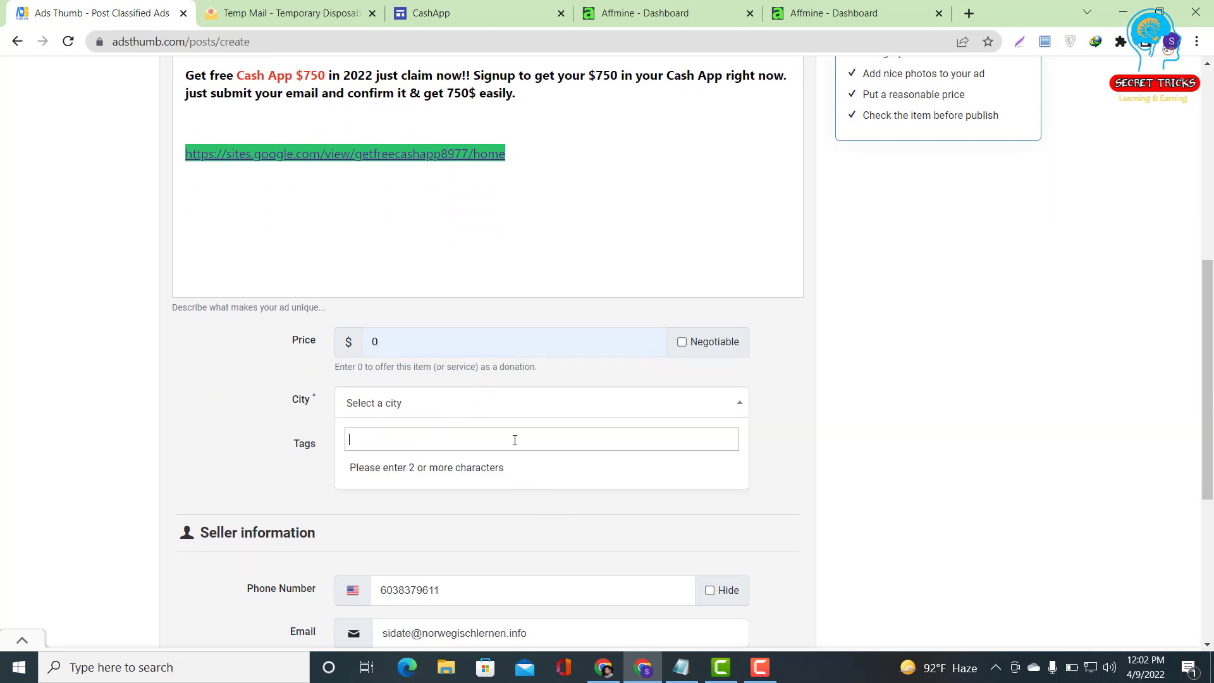
text(new)
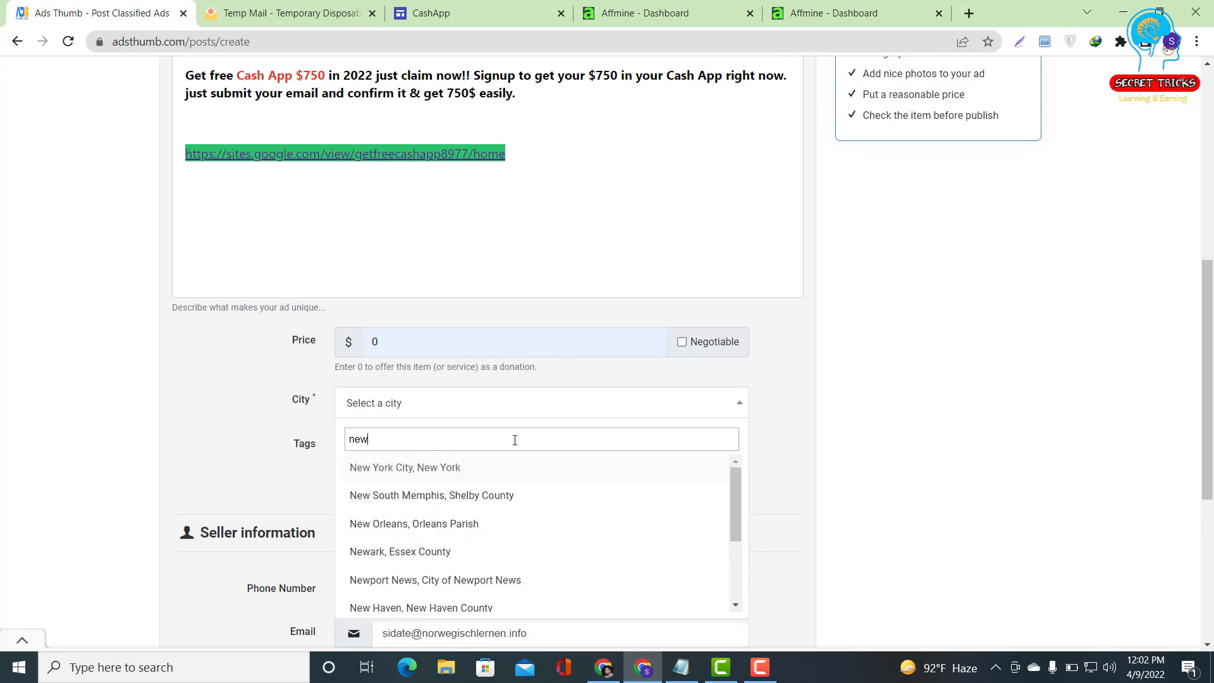
click(476, 474)
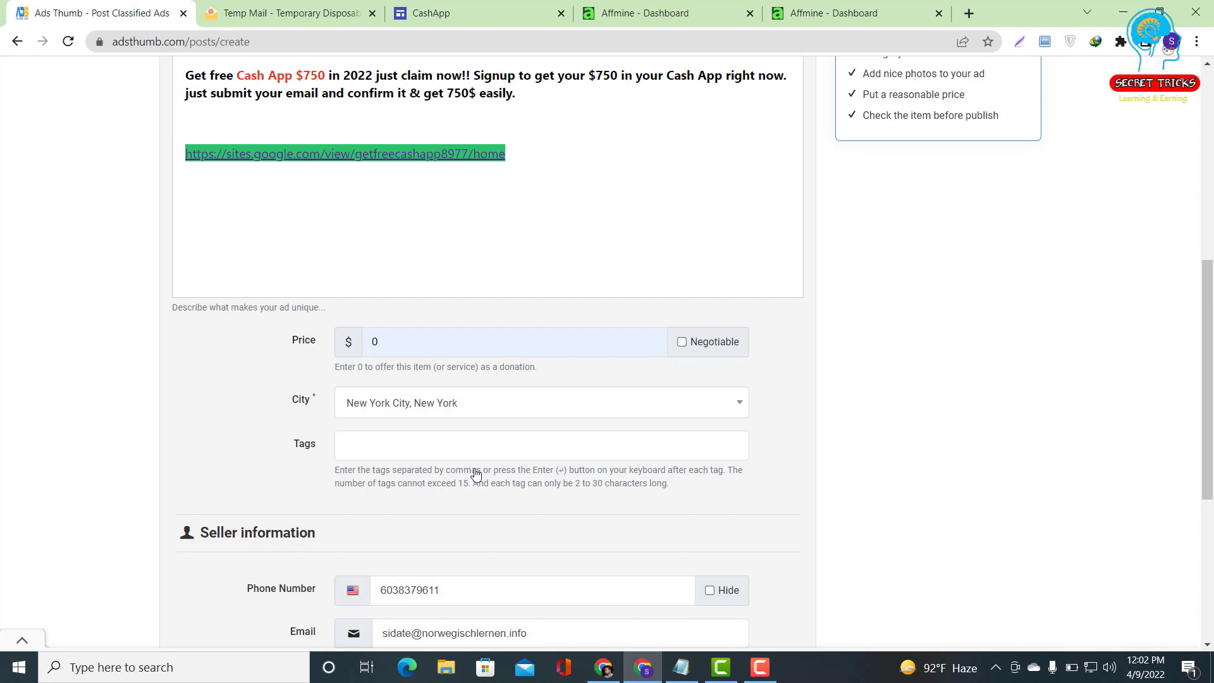
Add the tags "cashapp", "free money" and "750$ cashapp" to the ad.
click(427, 448)
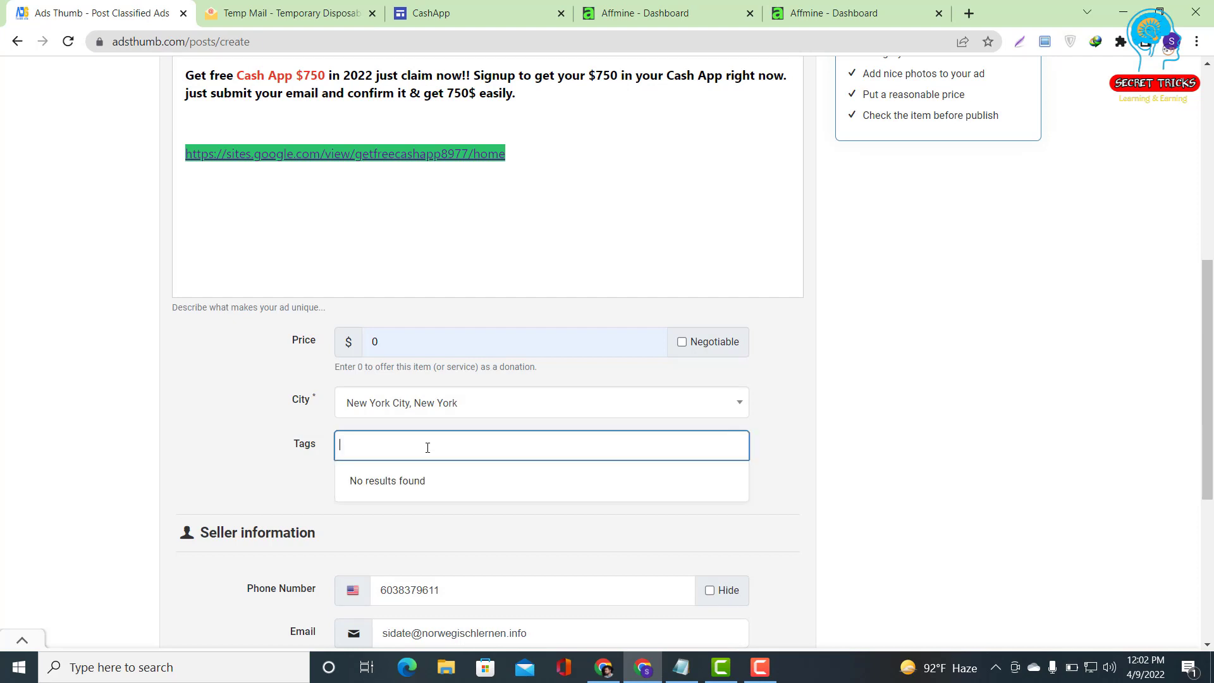
text(cashapp)
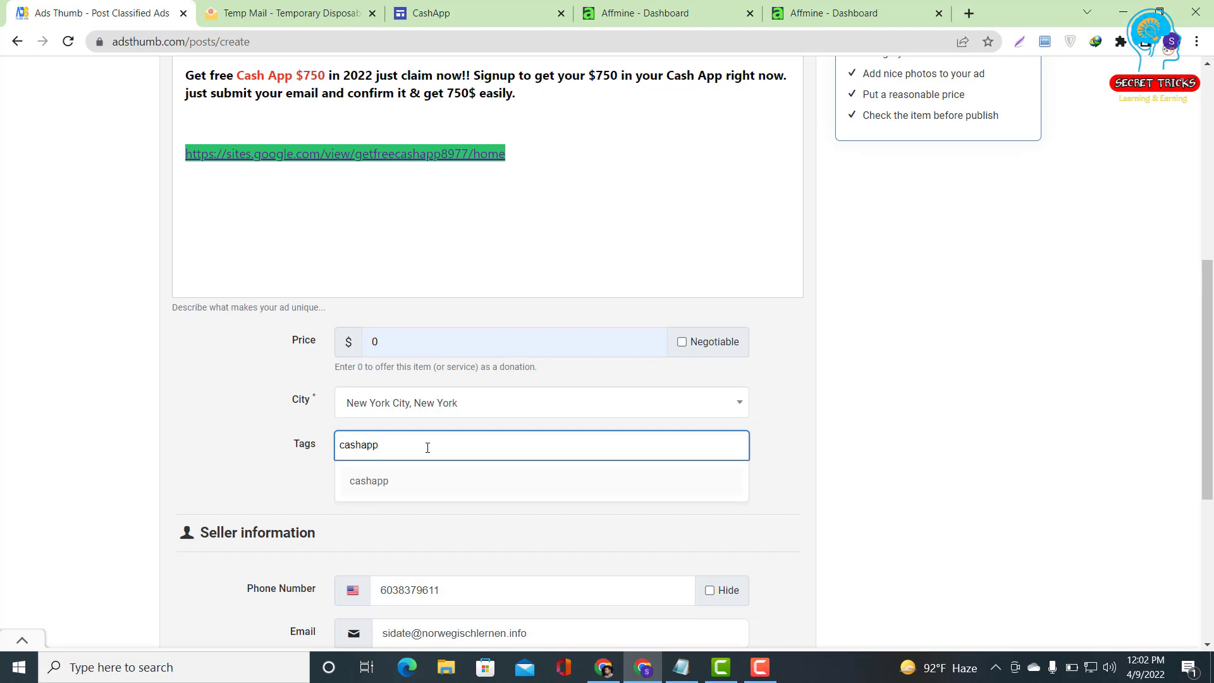
key(Return)
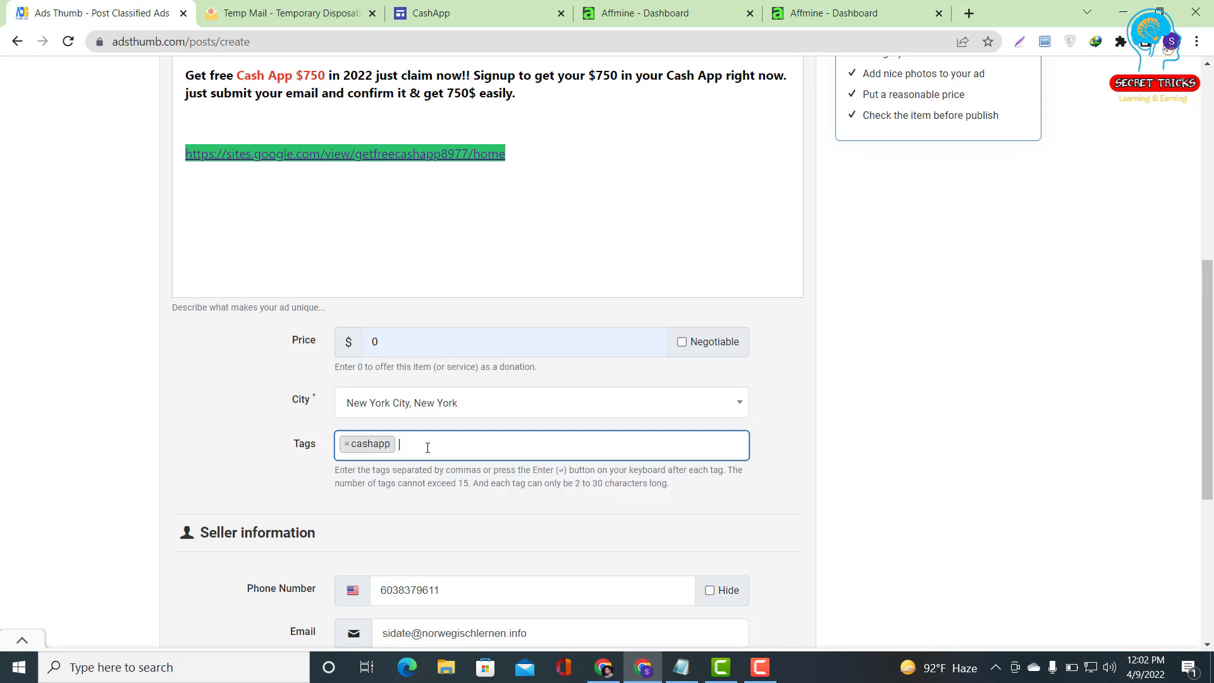
text(free money)
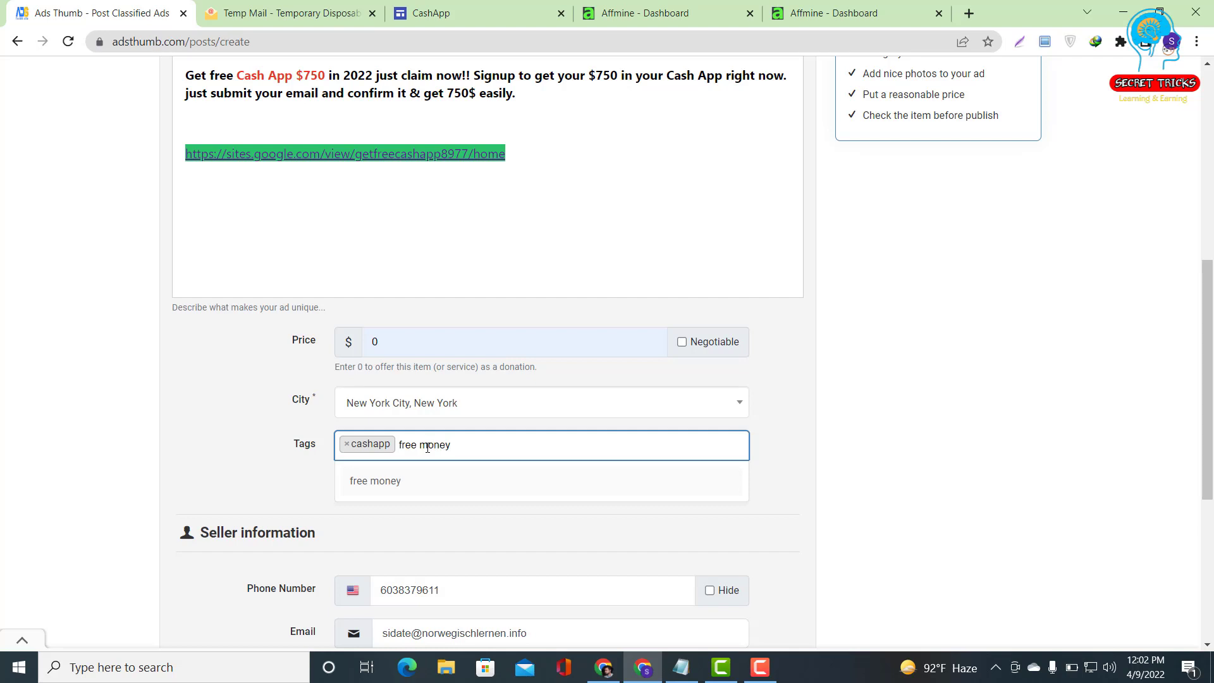
key(Return)
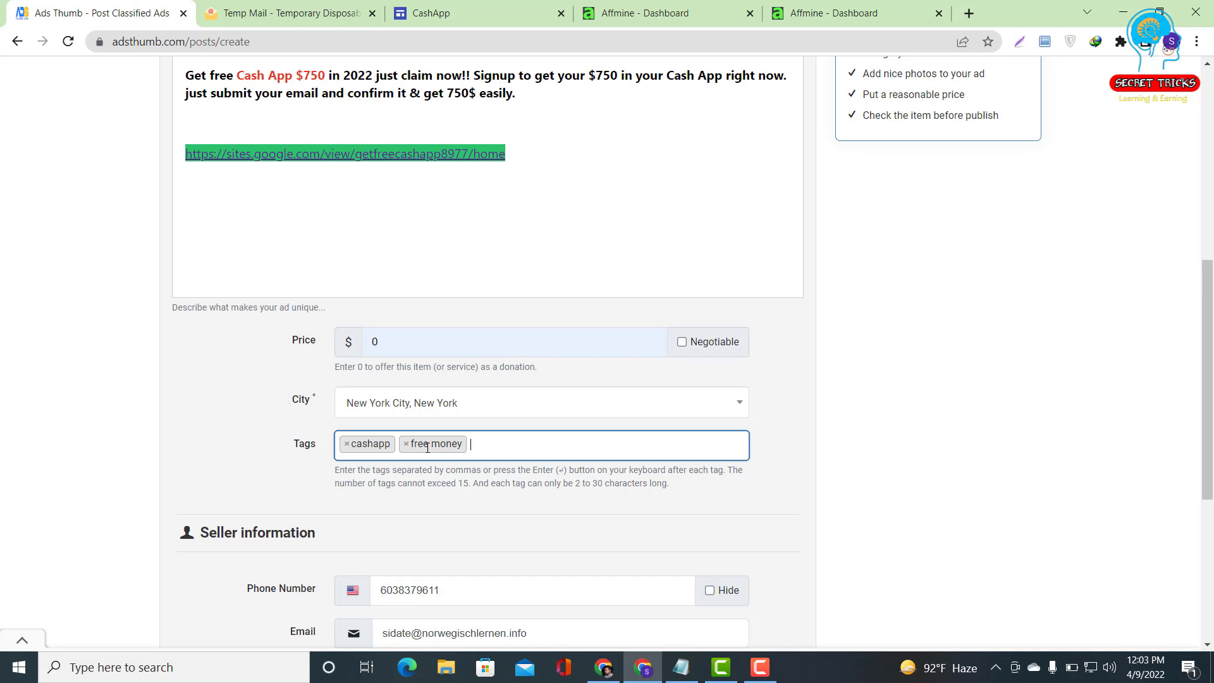
text(750)
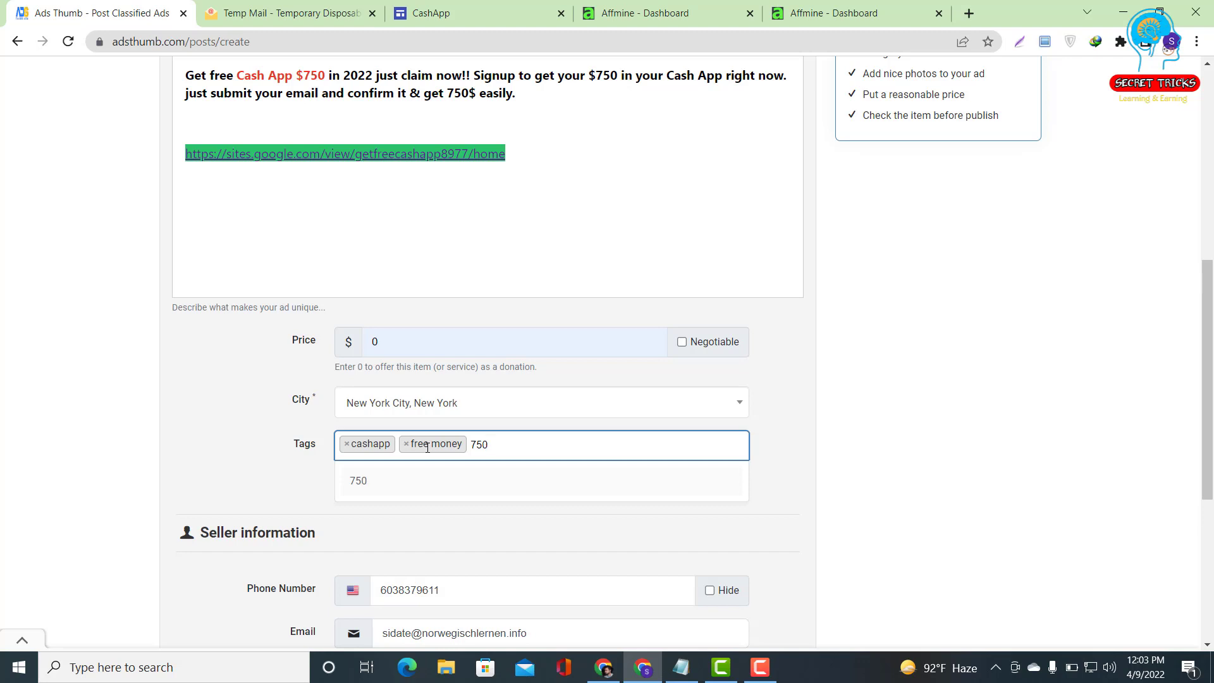
text($ cashapp)
key(Return)
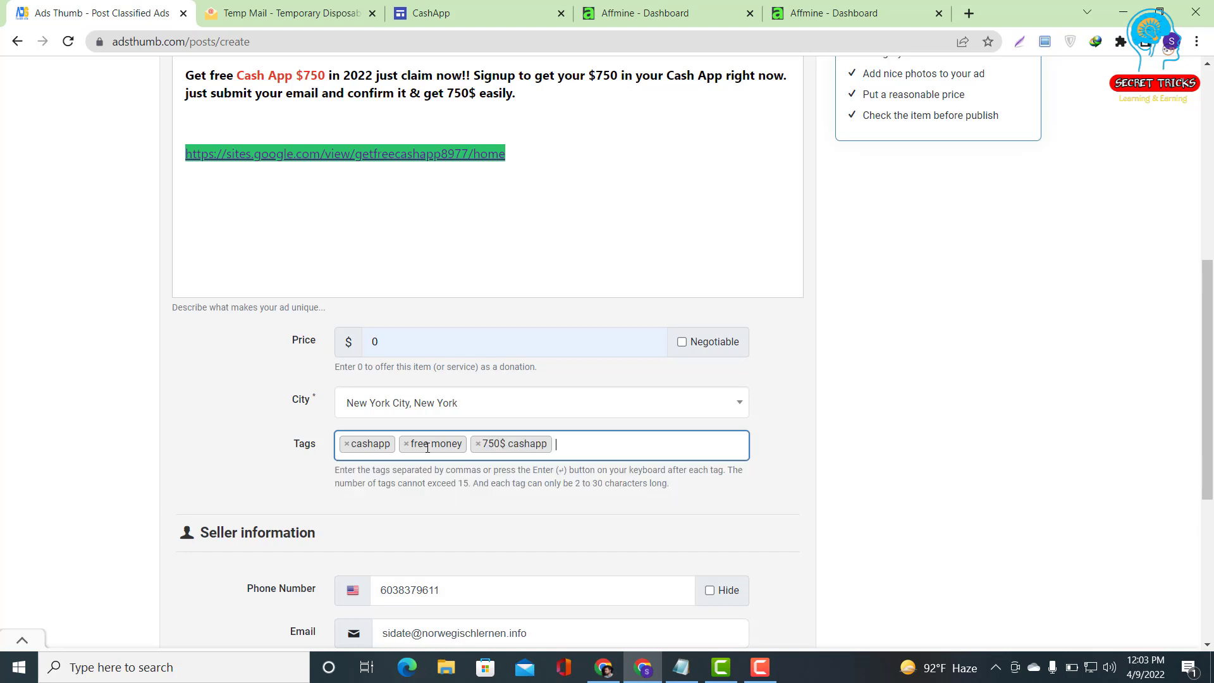
Check the prefilled seller phone number and e-mail, and submit the ad details to continue to the photos stage.
scroll(420, 428, down, 1)
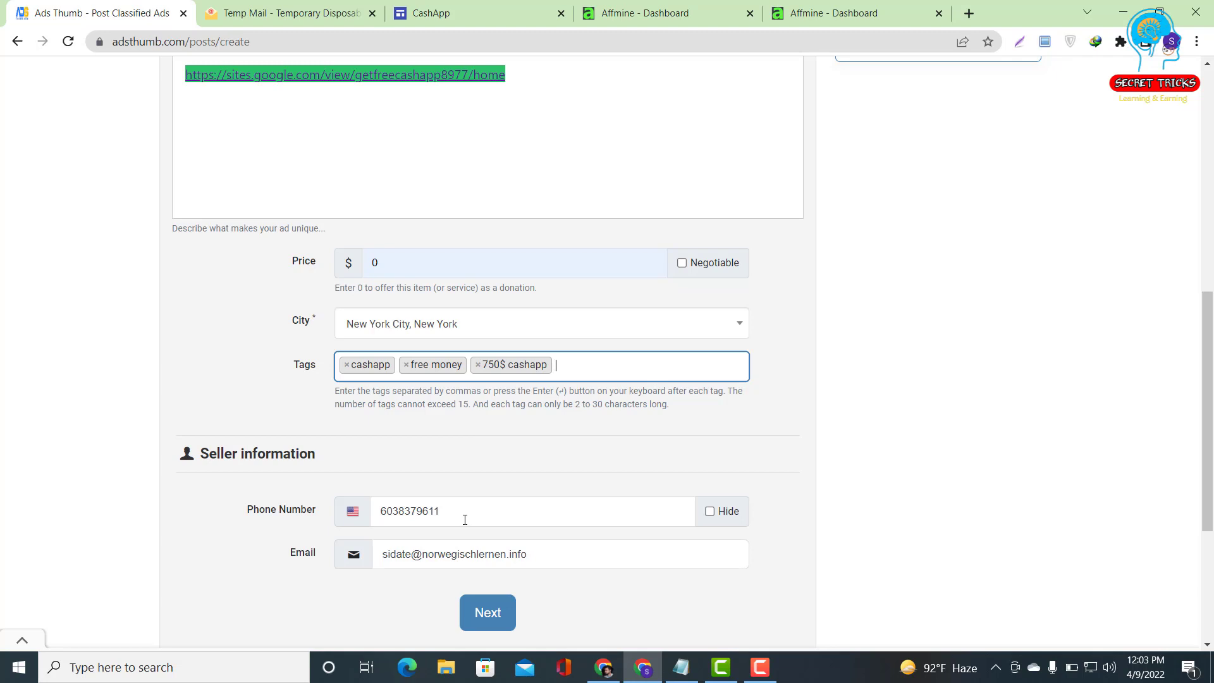
drag(464, 519, 393, 514)
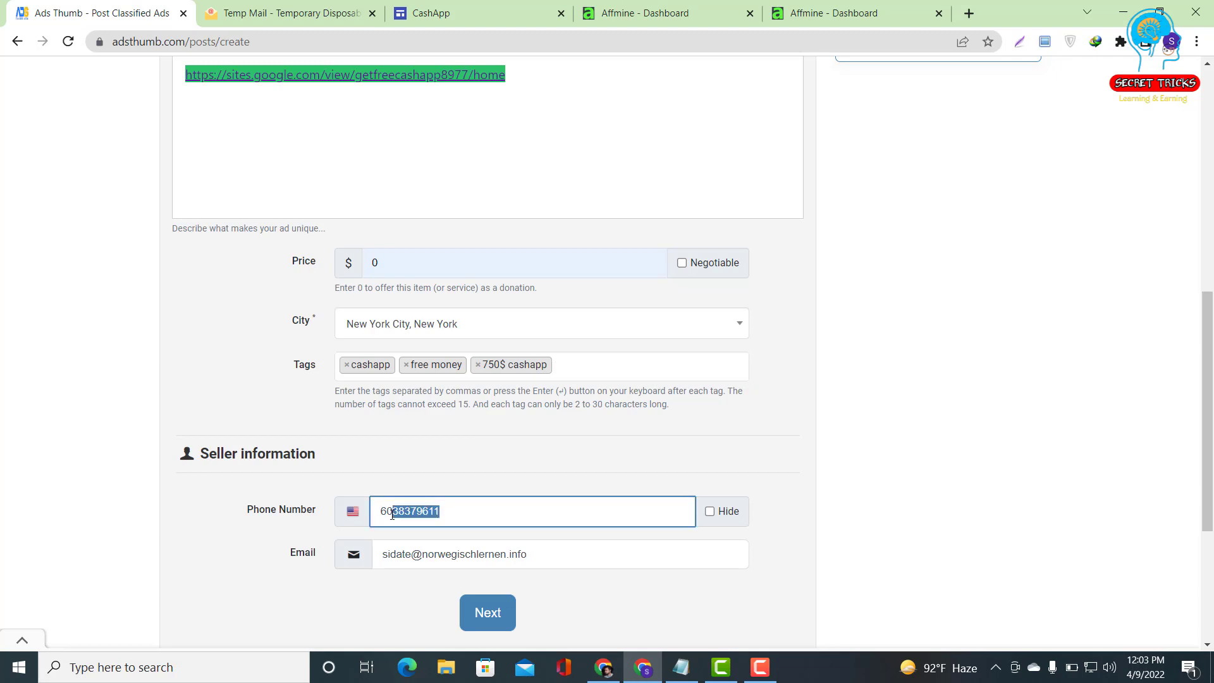
drag(471, 522, 381, 515)
click(484, 516)
scroll(449, 513, down, 2)
click(500, 539)
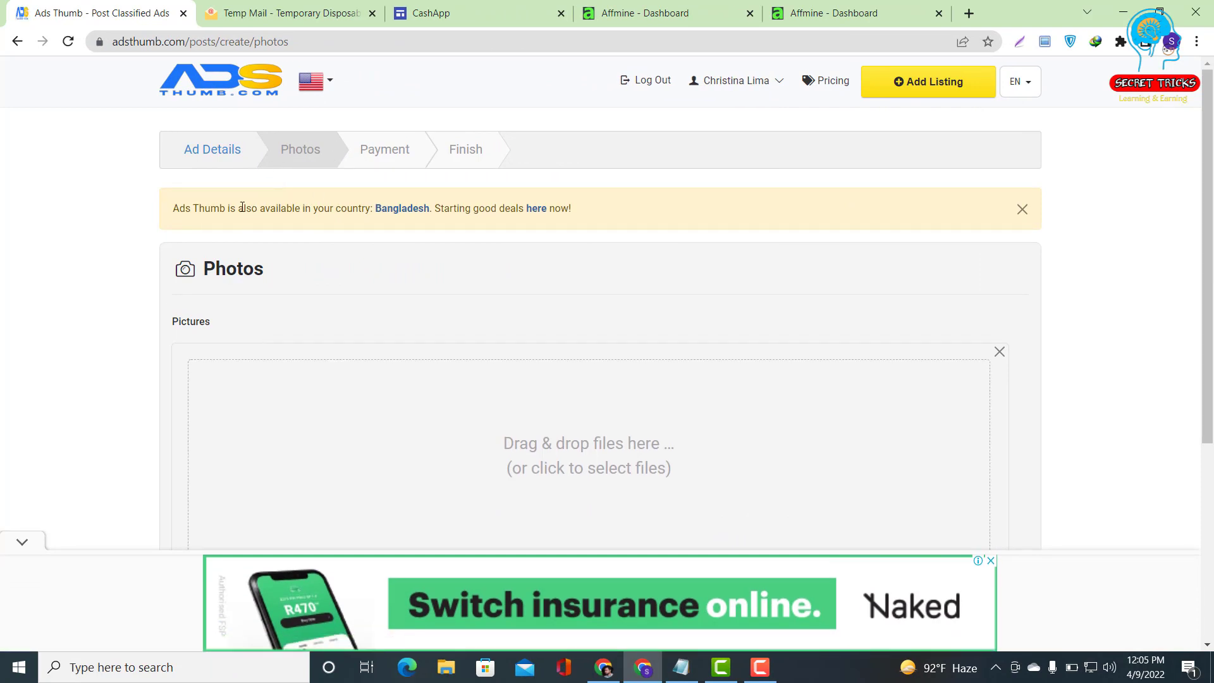
Collapse the banner advertisement covering the photos page and look over the picture upload area.
click(22, 542)
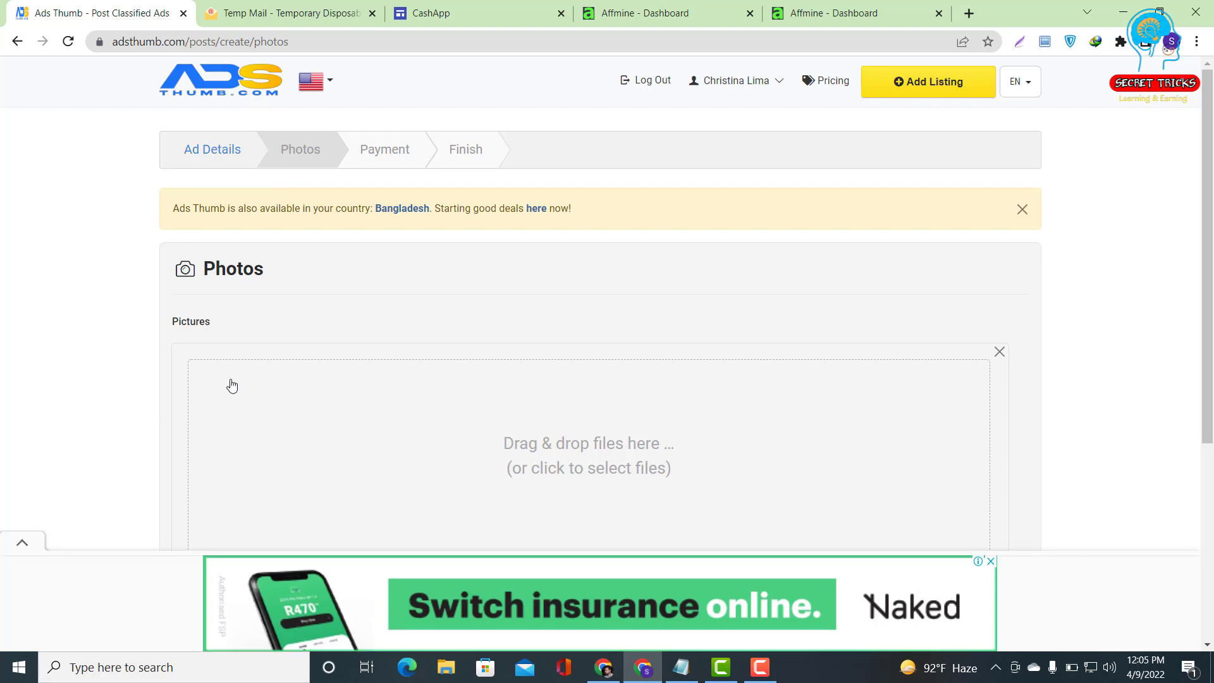
scroll(548, 403, down, 1)
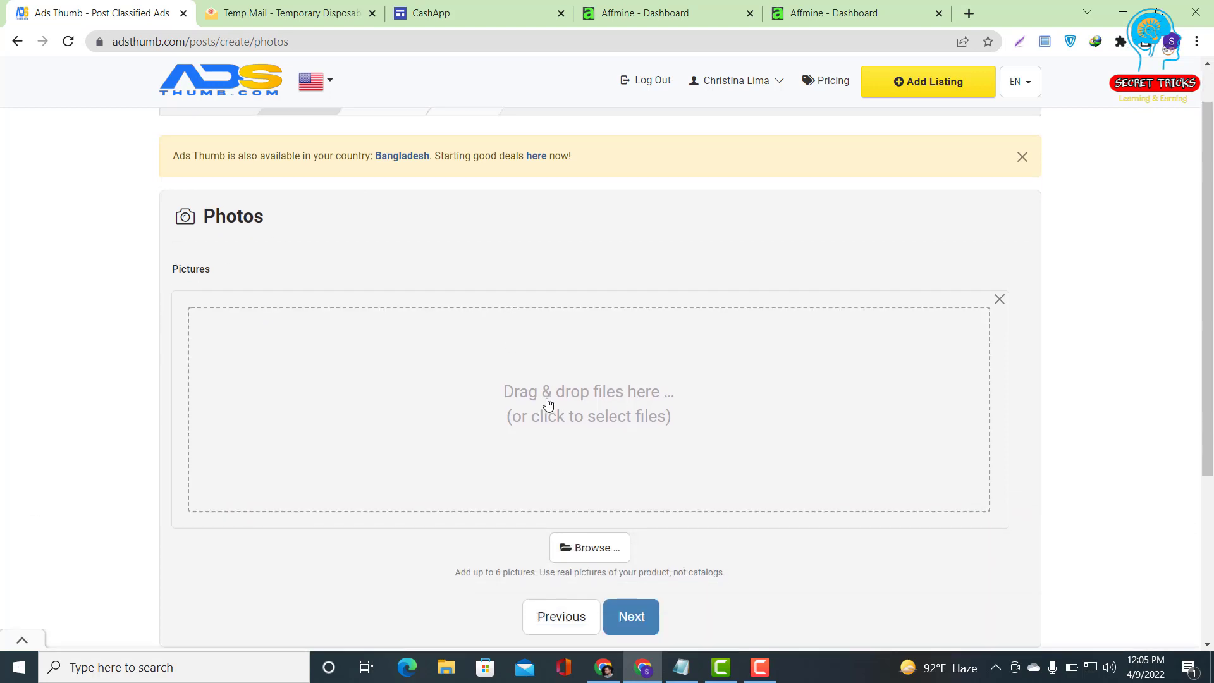
scroll(548, 403, down, 2)
scroll(548, 403, up, 1)
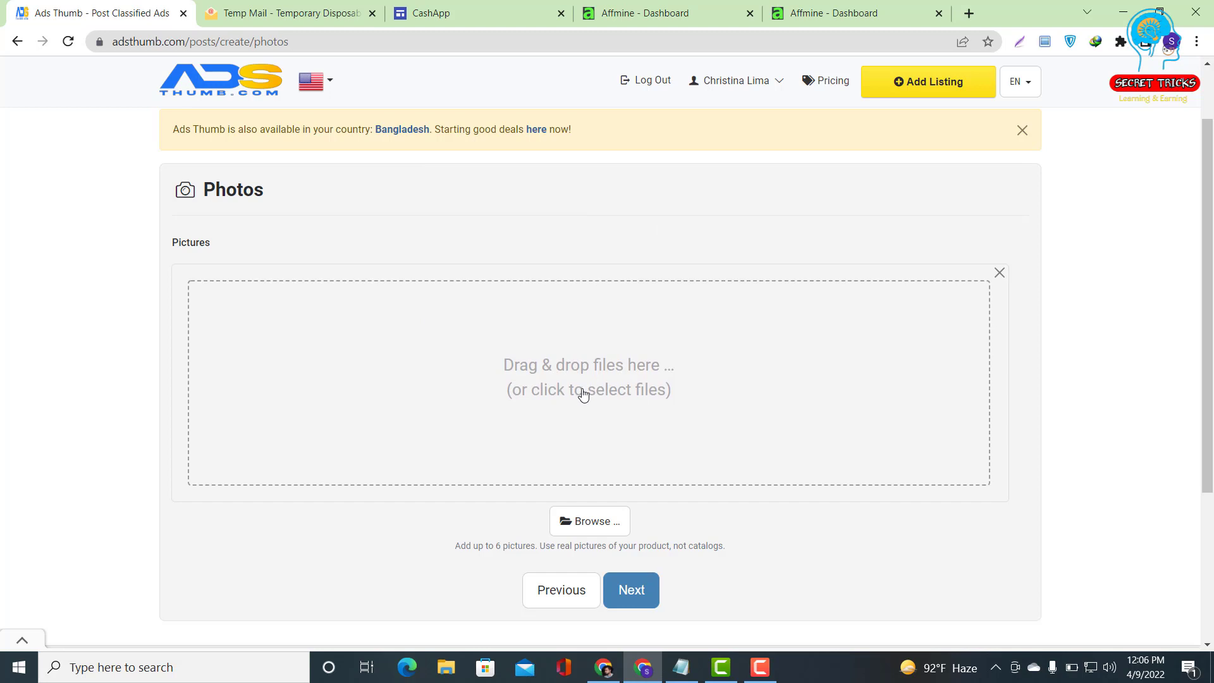
Switch to the Affmine page for offer 4424 and save its preview image to the Desktop as PNG file 4424 (1).
click(874, 10)
mouse_move(442, 335)
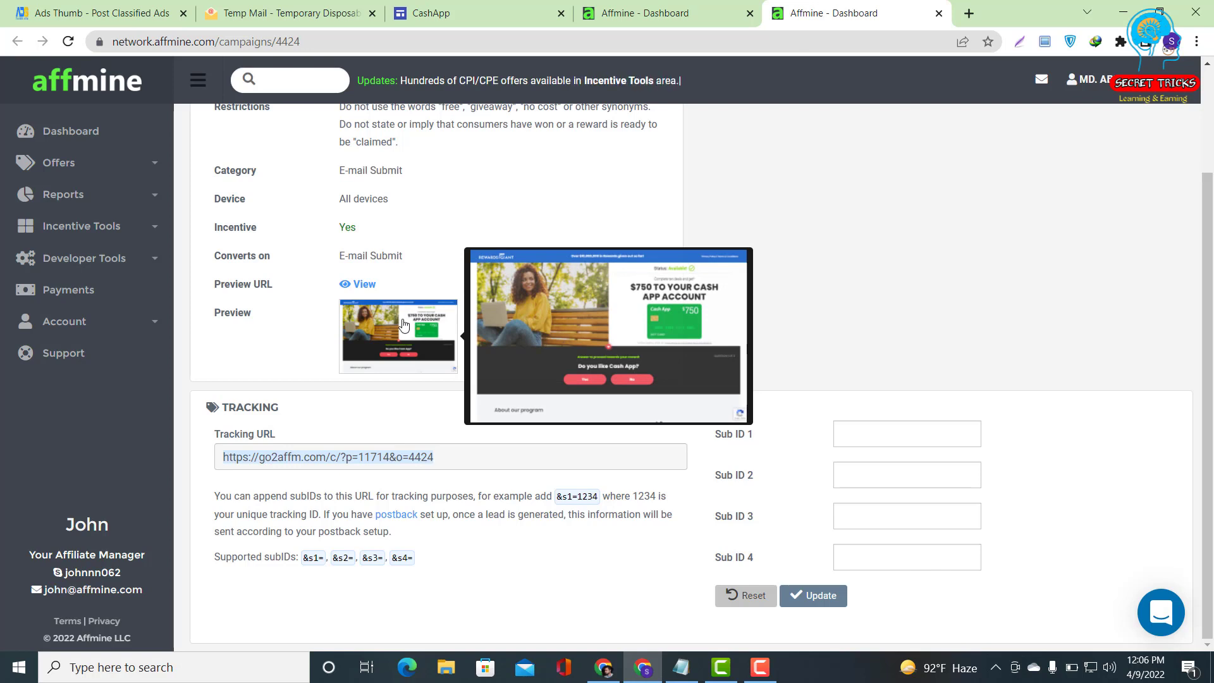
right_click(404, 324)
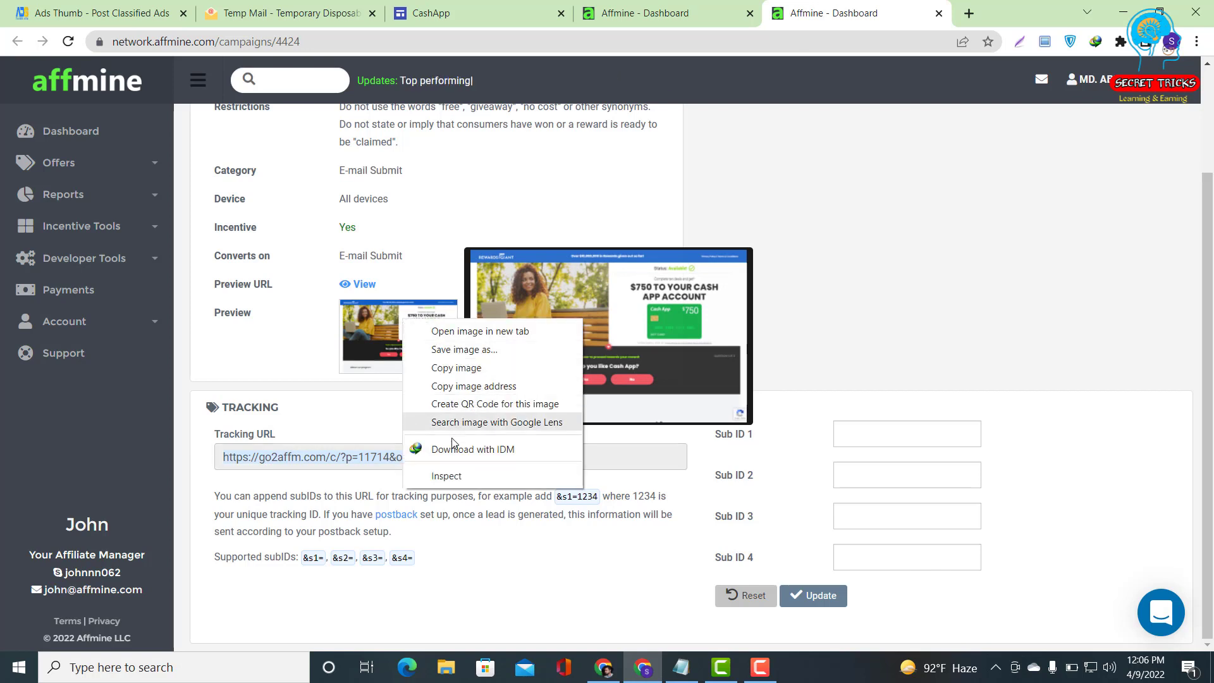
click(469, 350)
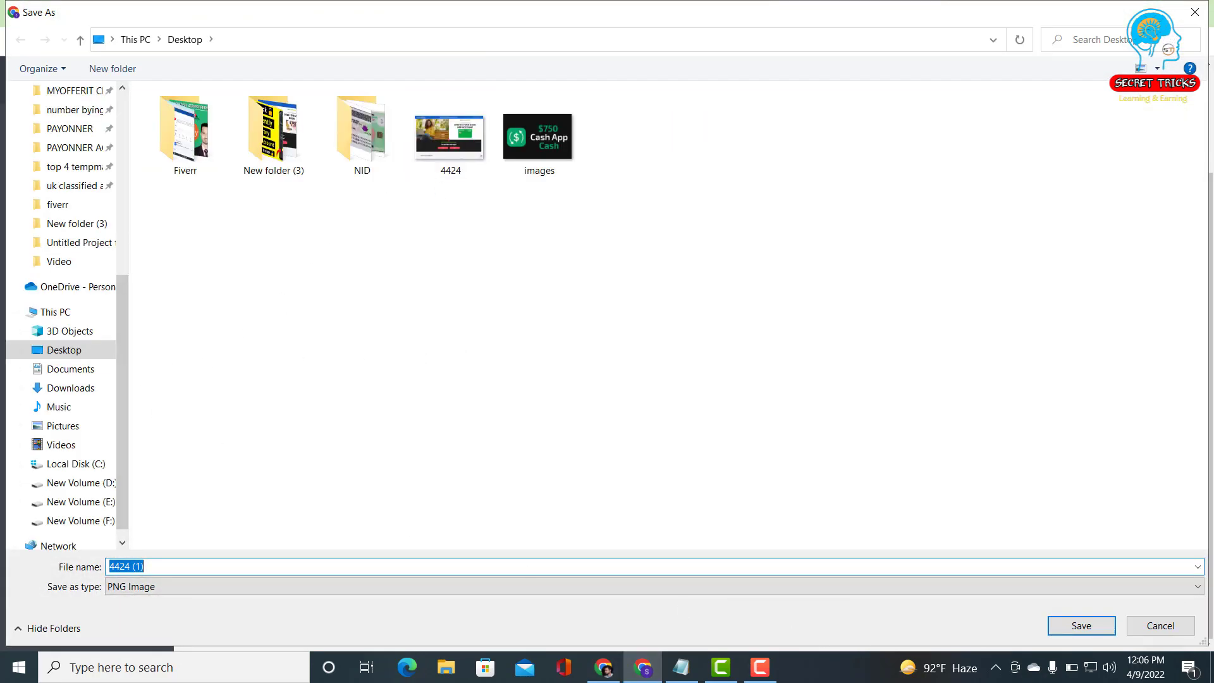
click(1081, 626)
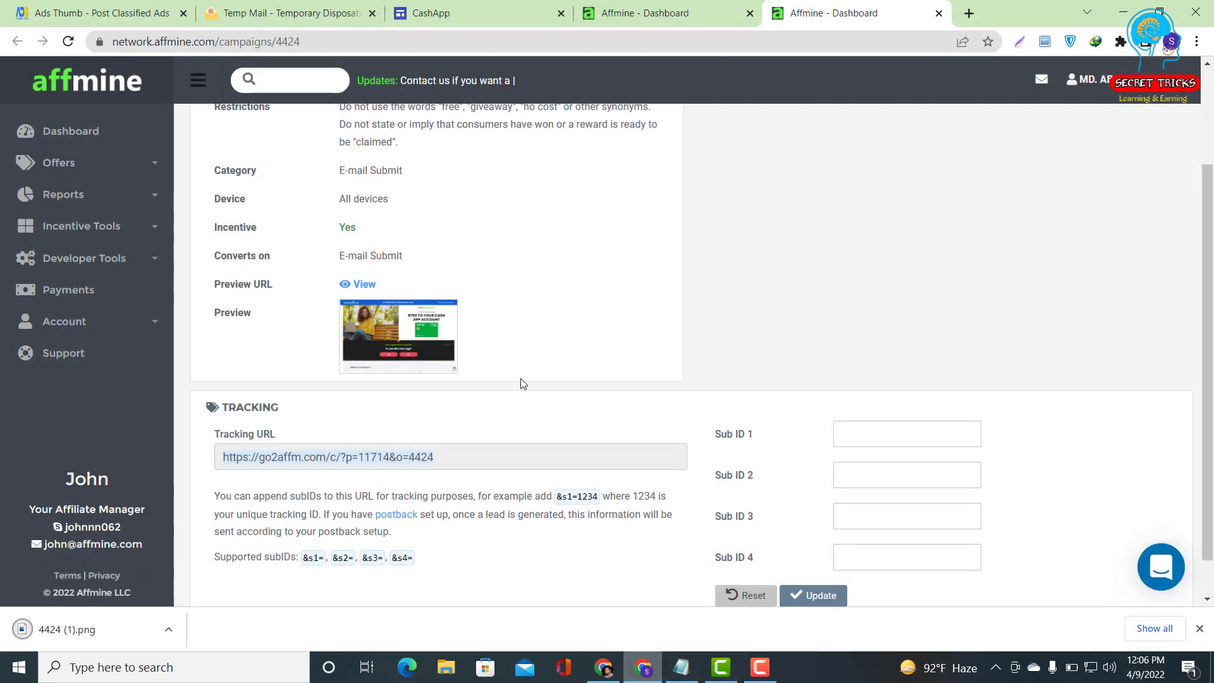
Return to the Ads Thumb posting page, upload 4424 (1) as the ad's picture and continue to the payment stage.
click(147, 11)
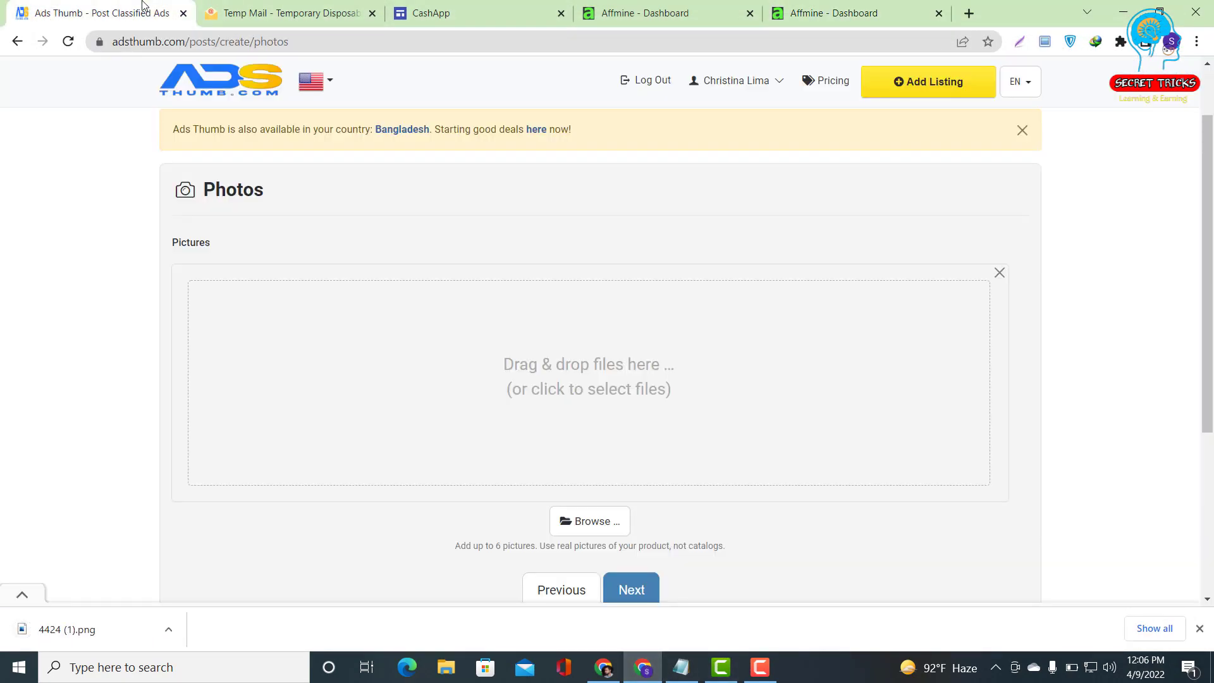
click(619, 381)
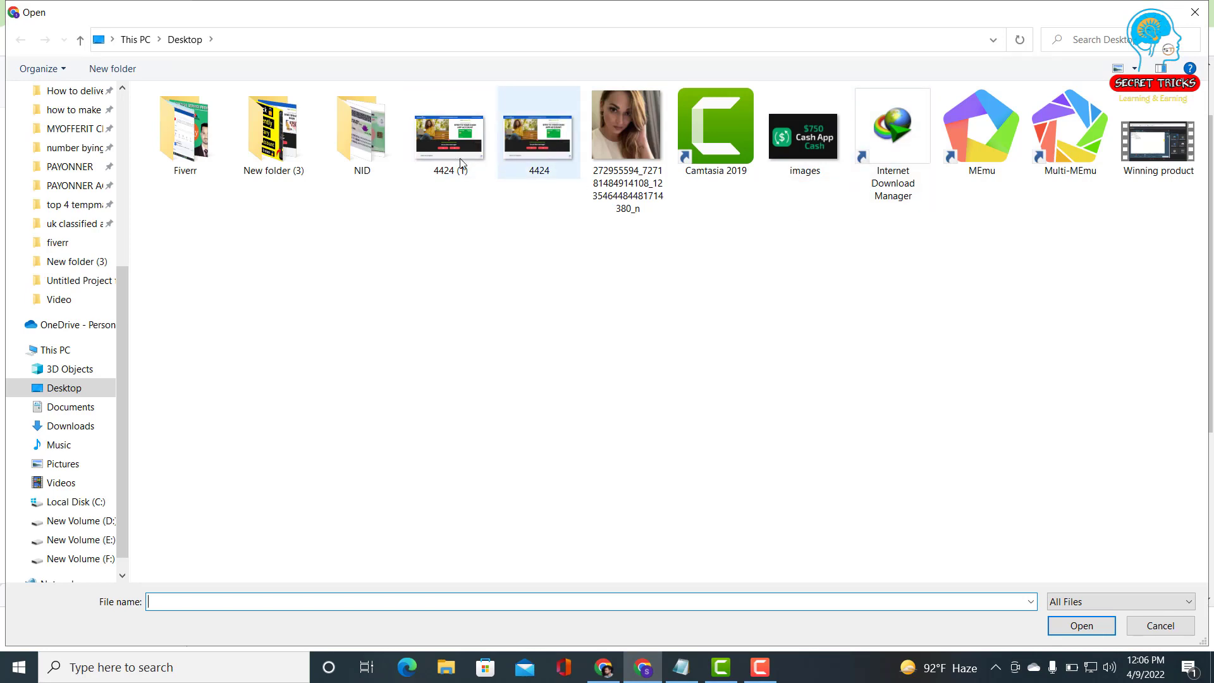
click(523, 131)
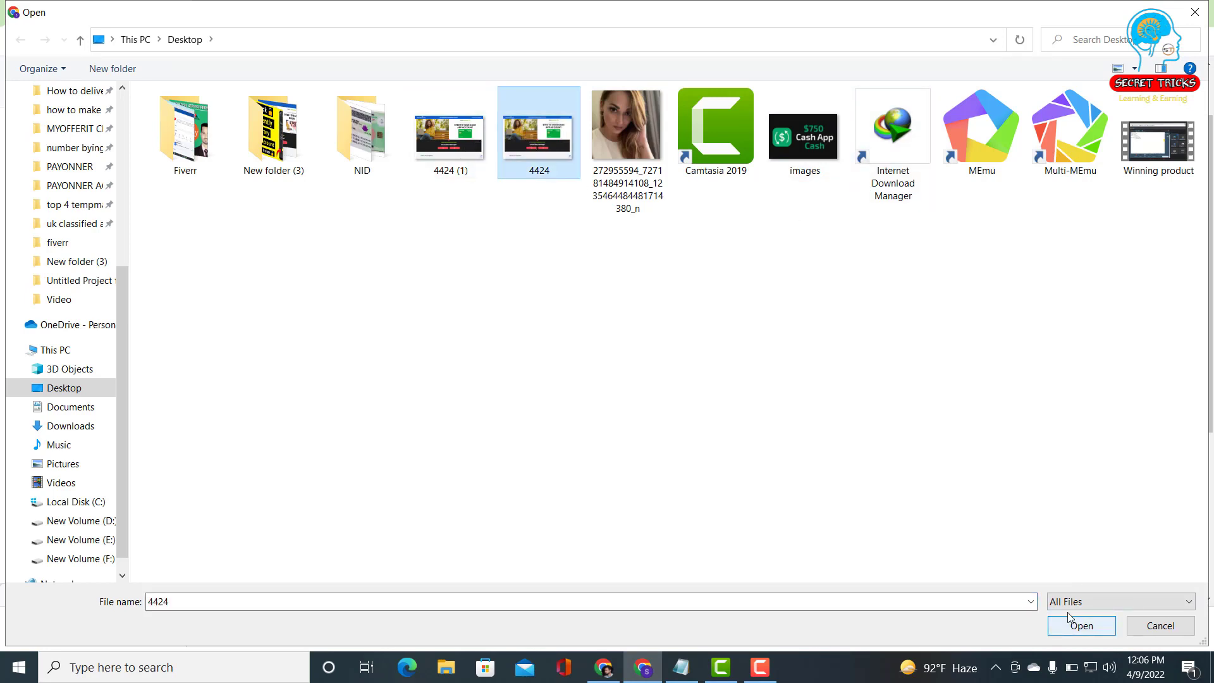
click(450, 136)
click(1078, 623)
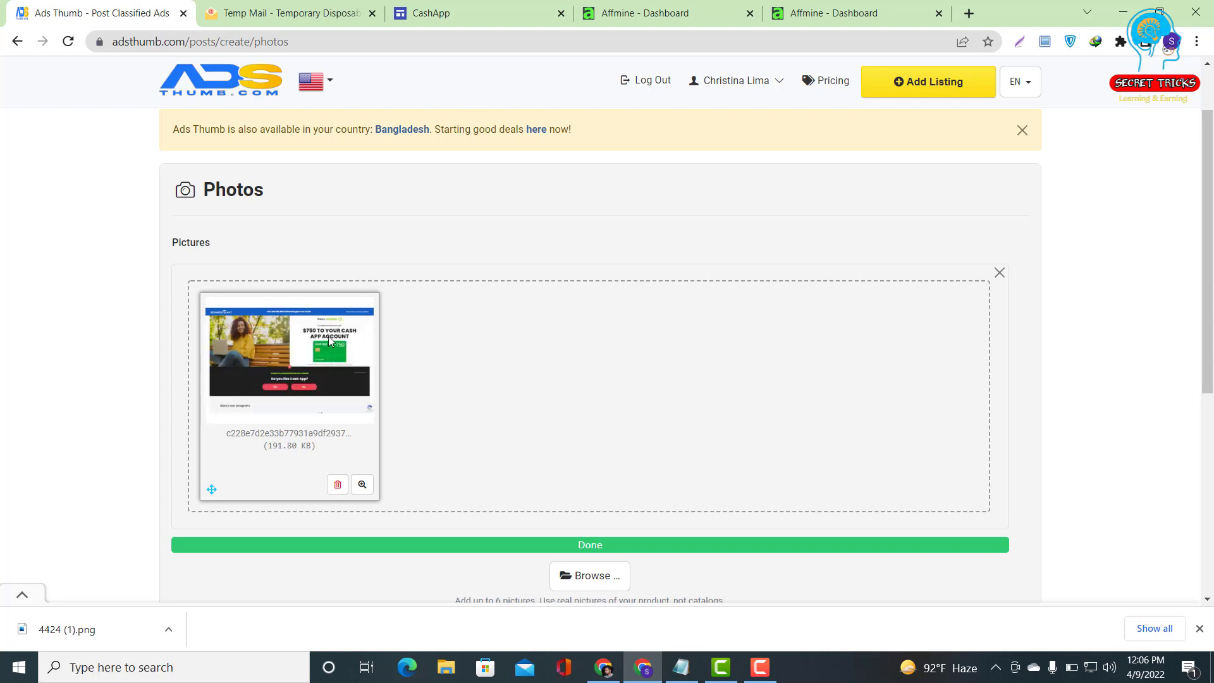
scroll(604, 537, down, 3)
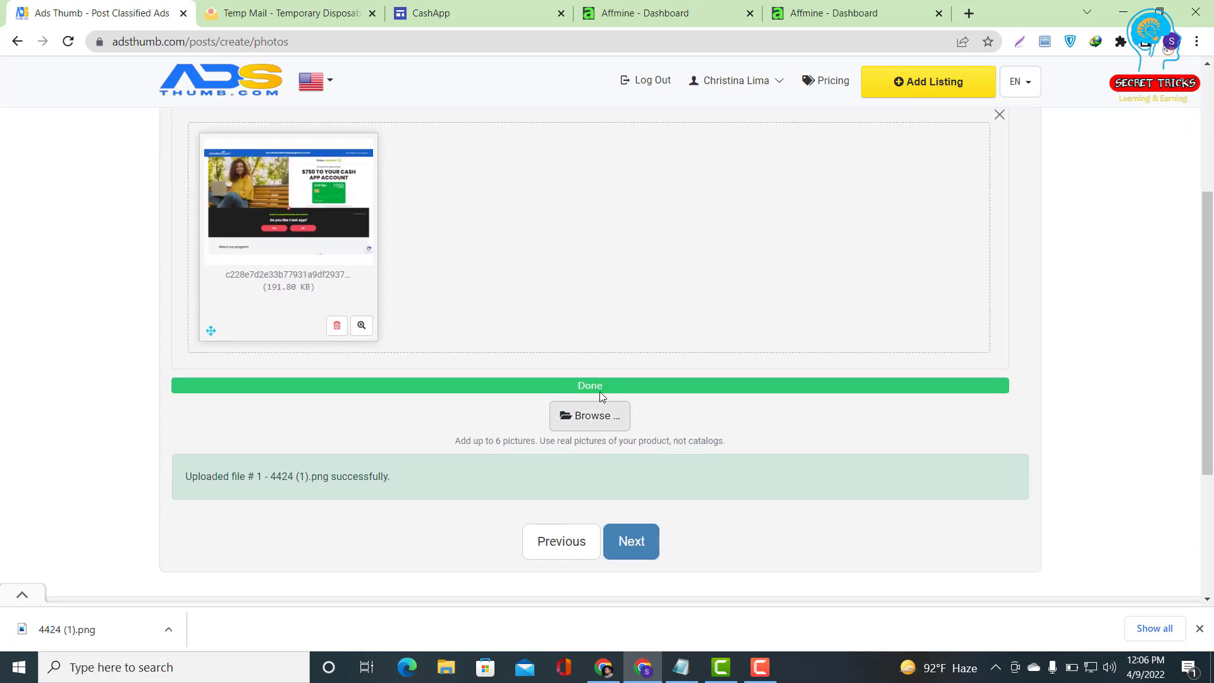
click(643, 550)
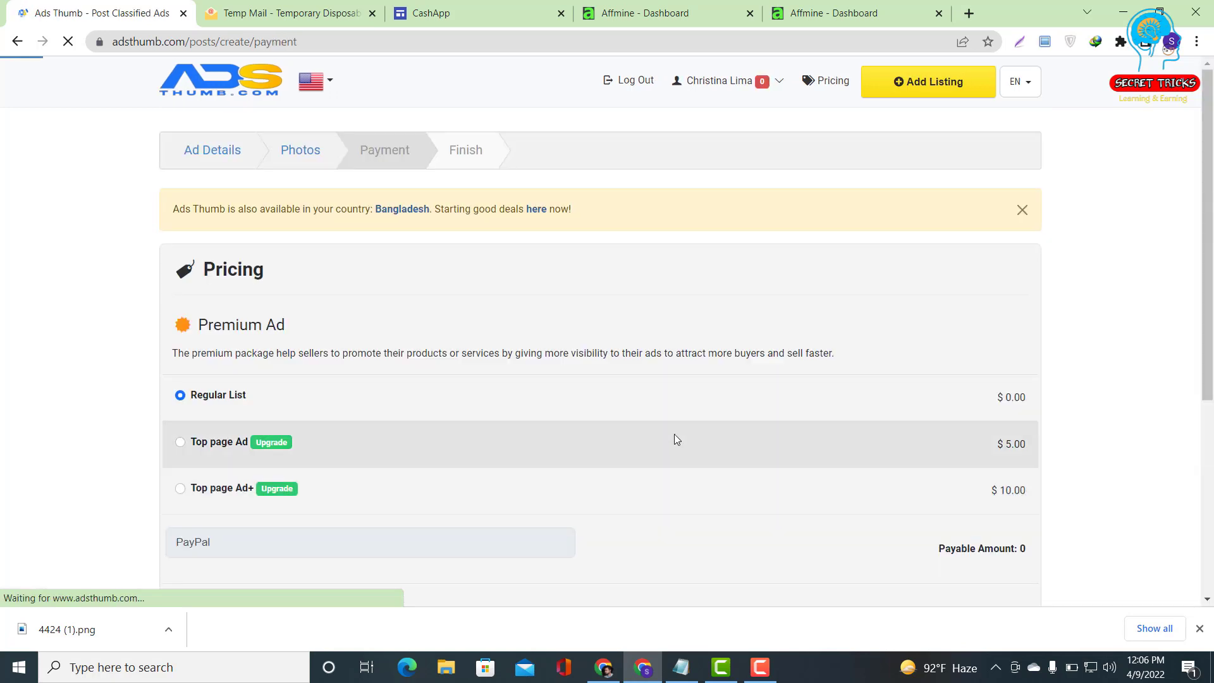
Review the pricing packages and submit the ad with the $0.00 Regular List option.
scroll(446, 306, down, 1)
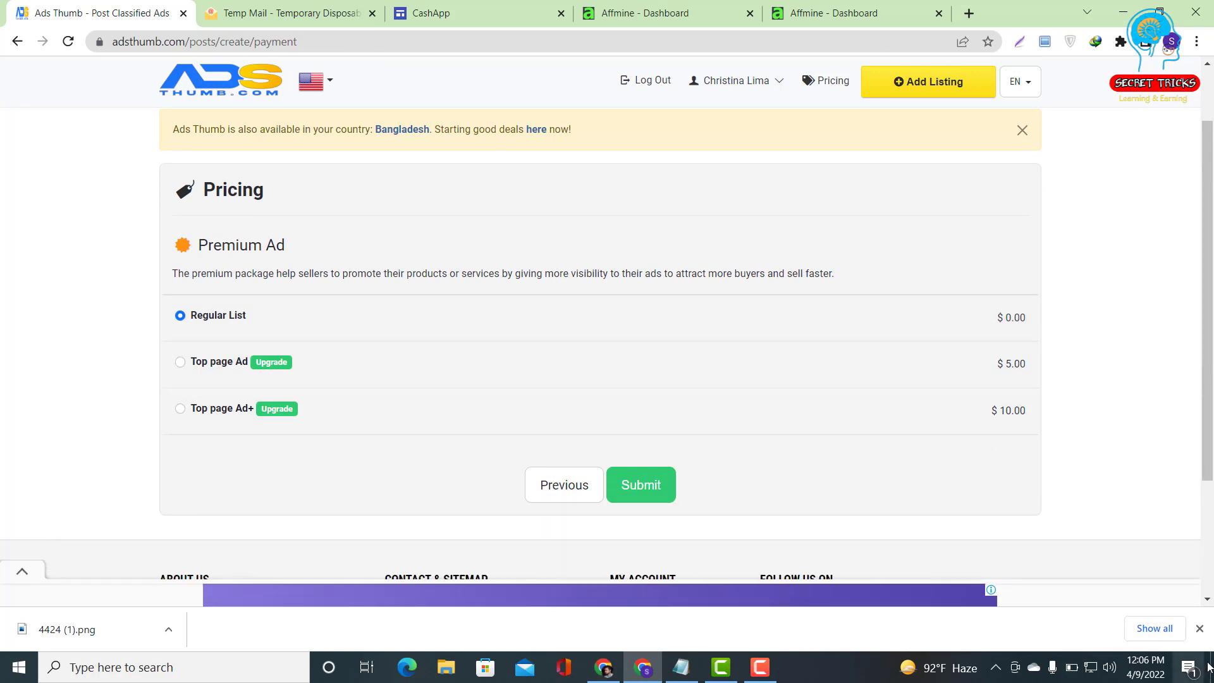
scroll(571, 253, up, 1)
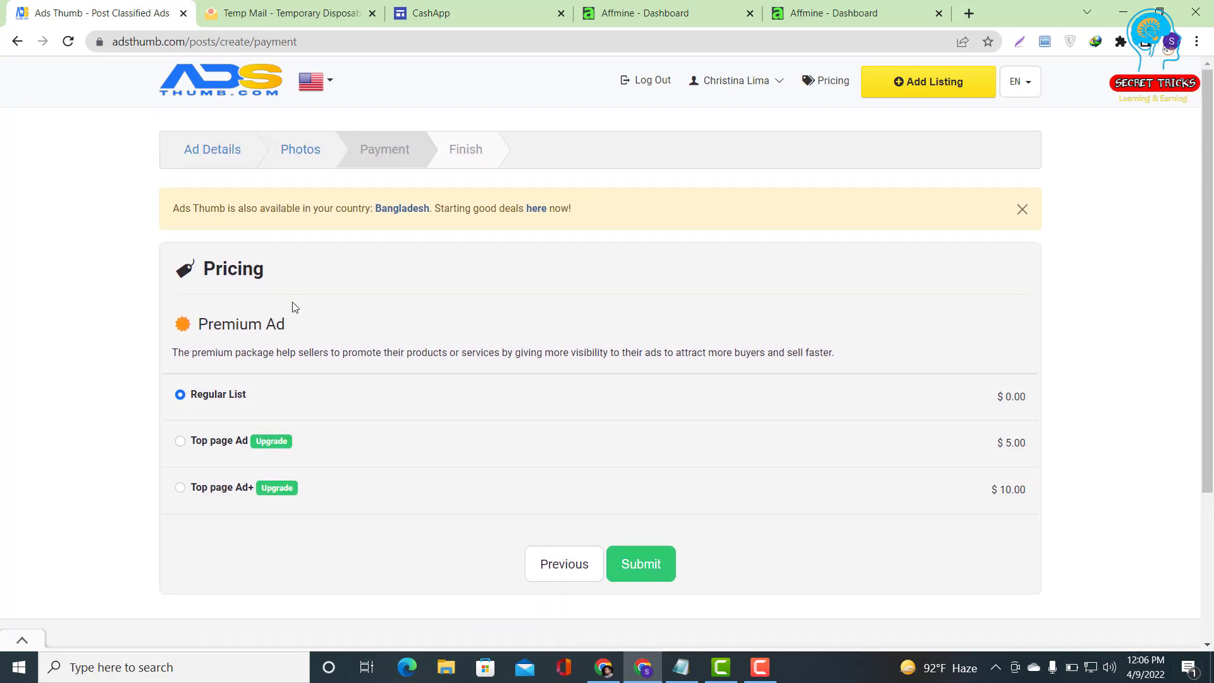
scroll(341, 316, down, 1)
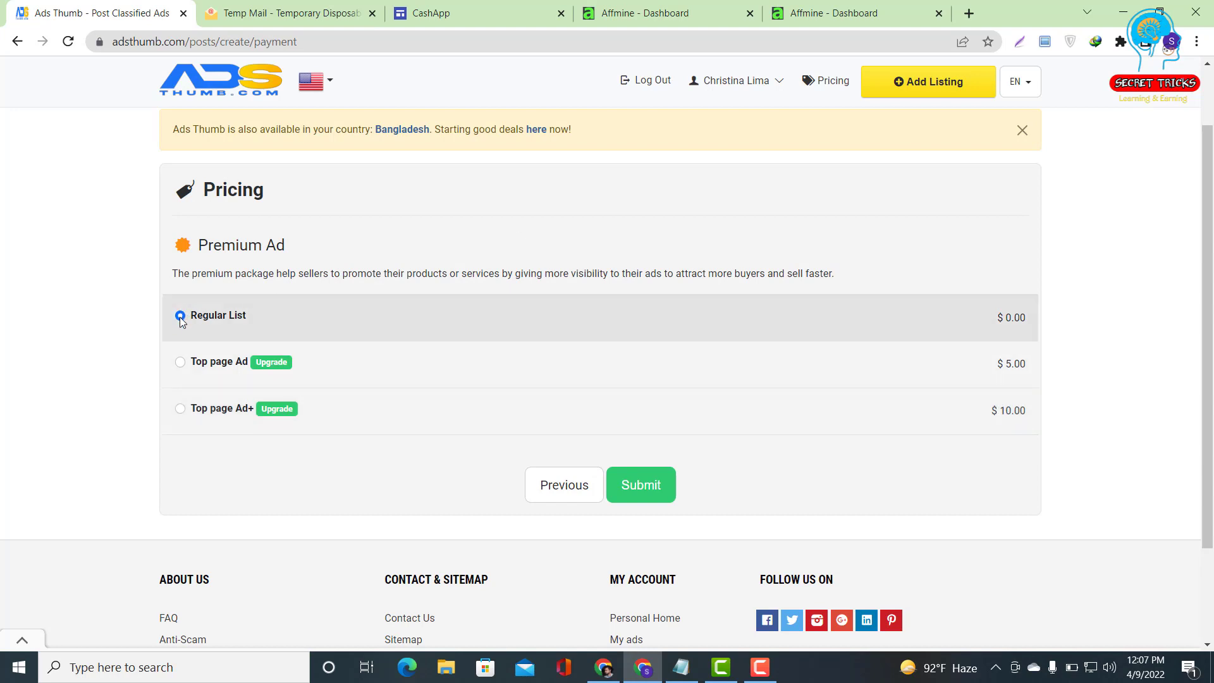
click(640, 481)
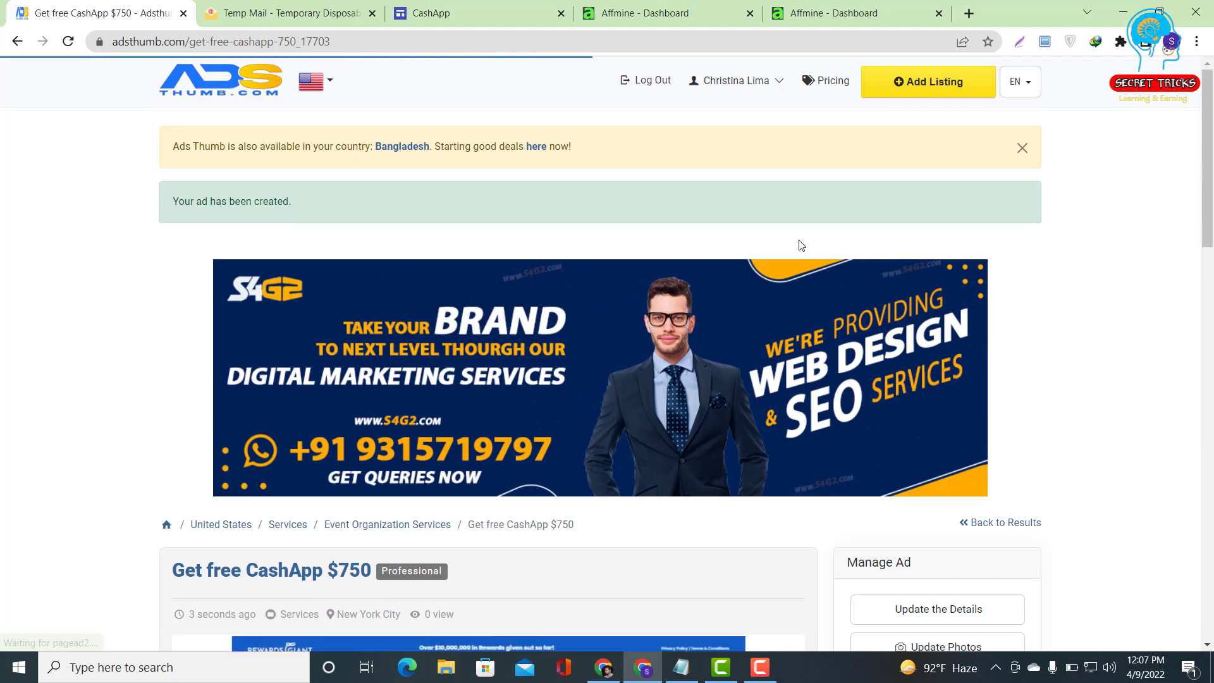
Examine the published ad's photo, location, price, description and landing page link.
scroll(760, 237, down, 6)
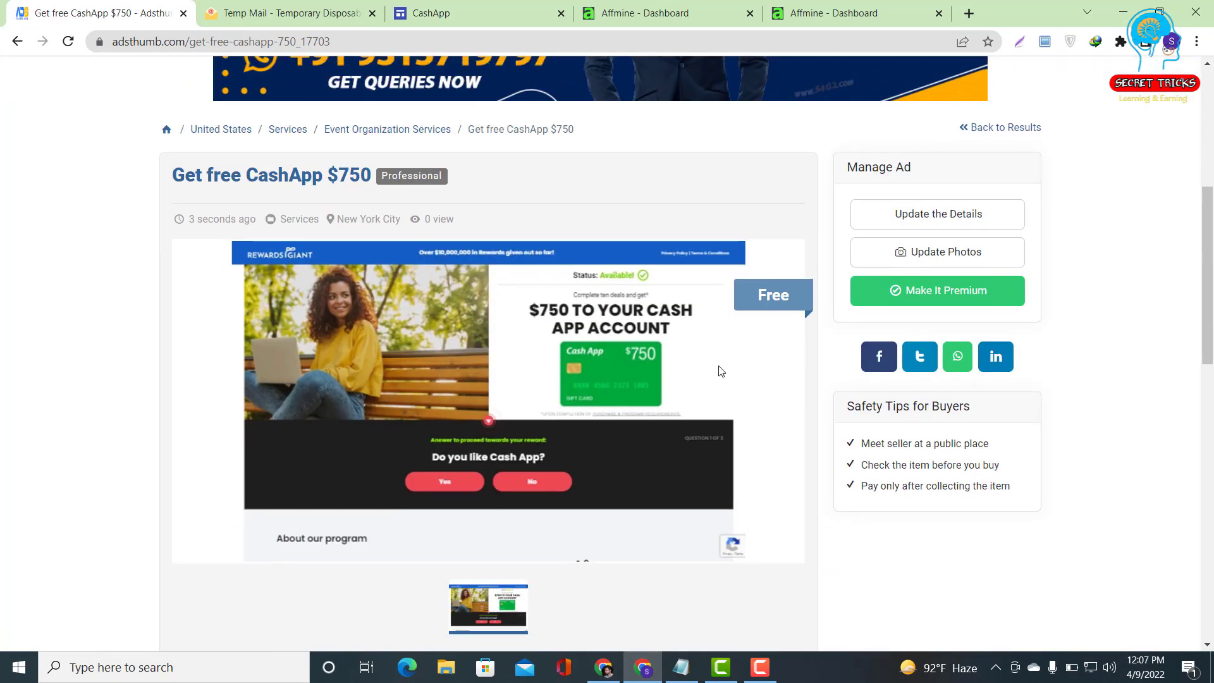
scroll(511, 420, down, 1)
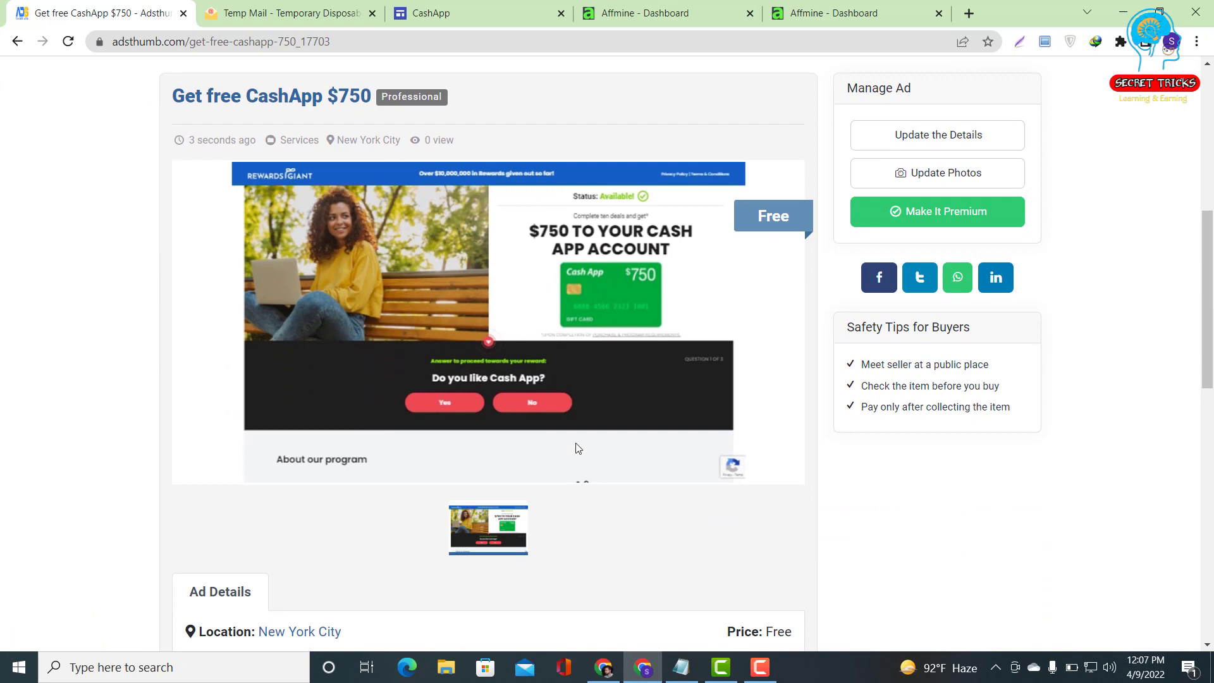
scroll(559, 447, down, 1)
scroll(555, 490, down, 2)
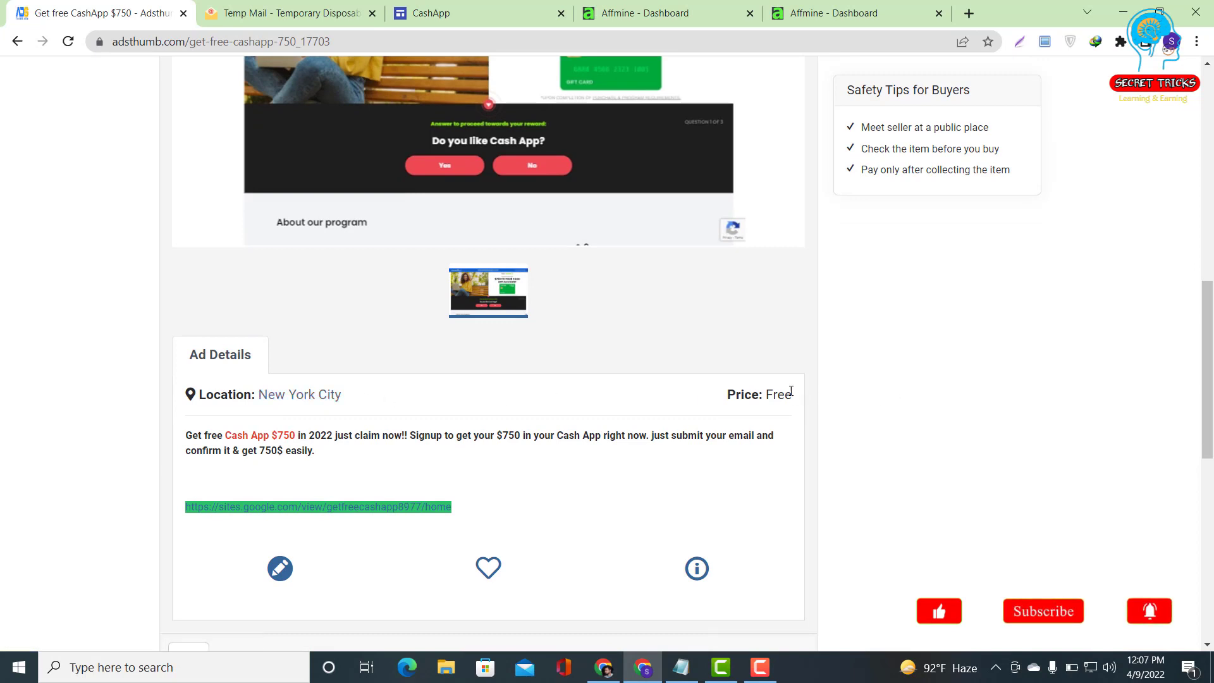
scroll(789, 397, down, 2)
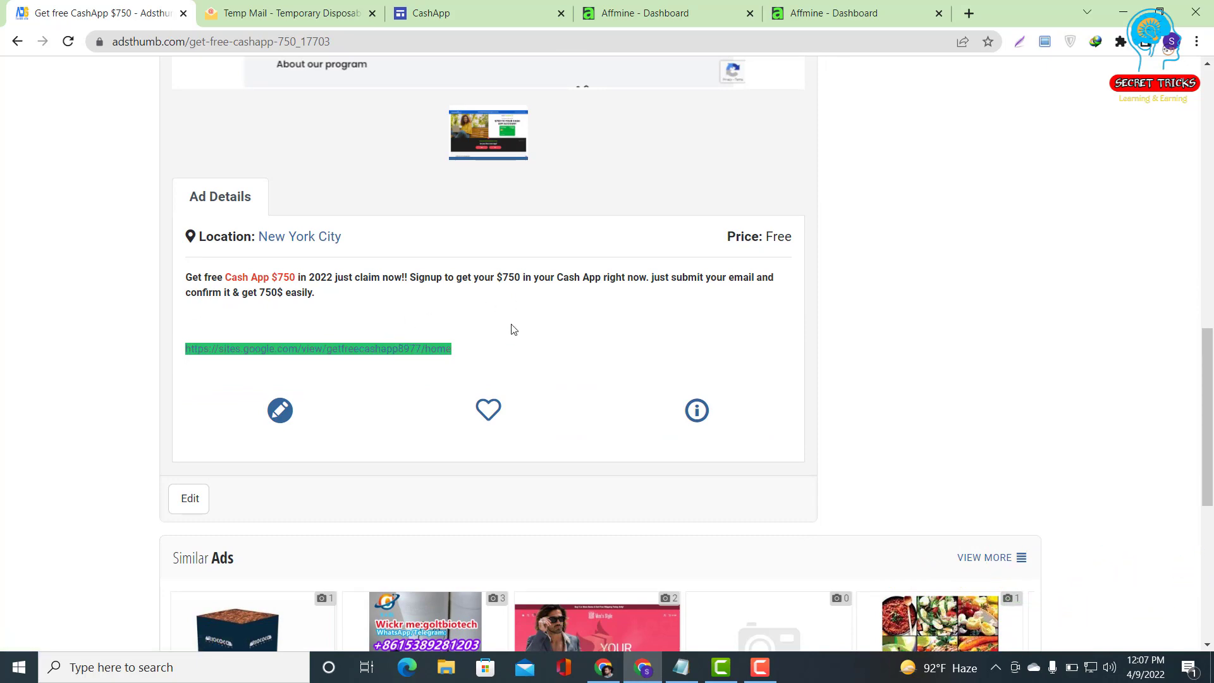
scroll(512, 329, down, 2)
scroll(514, 328, up, 8)
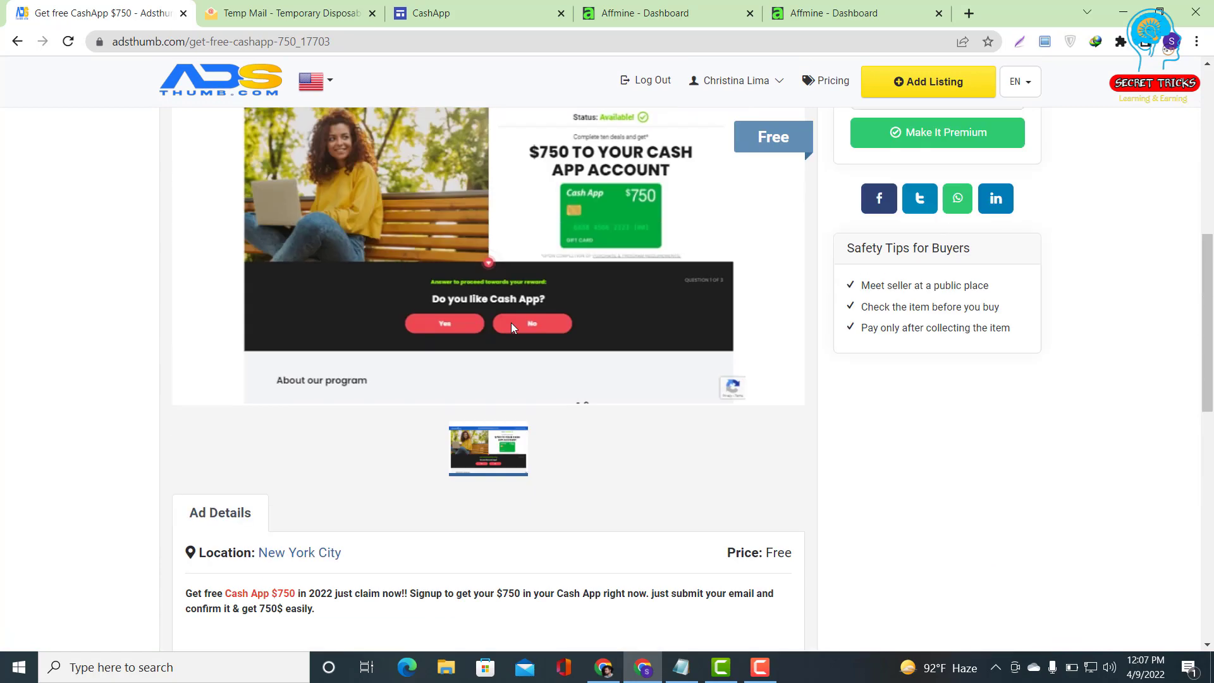
scroll(512, 329, up, 6)
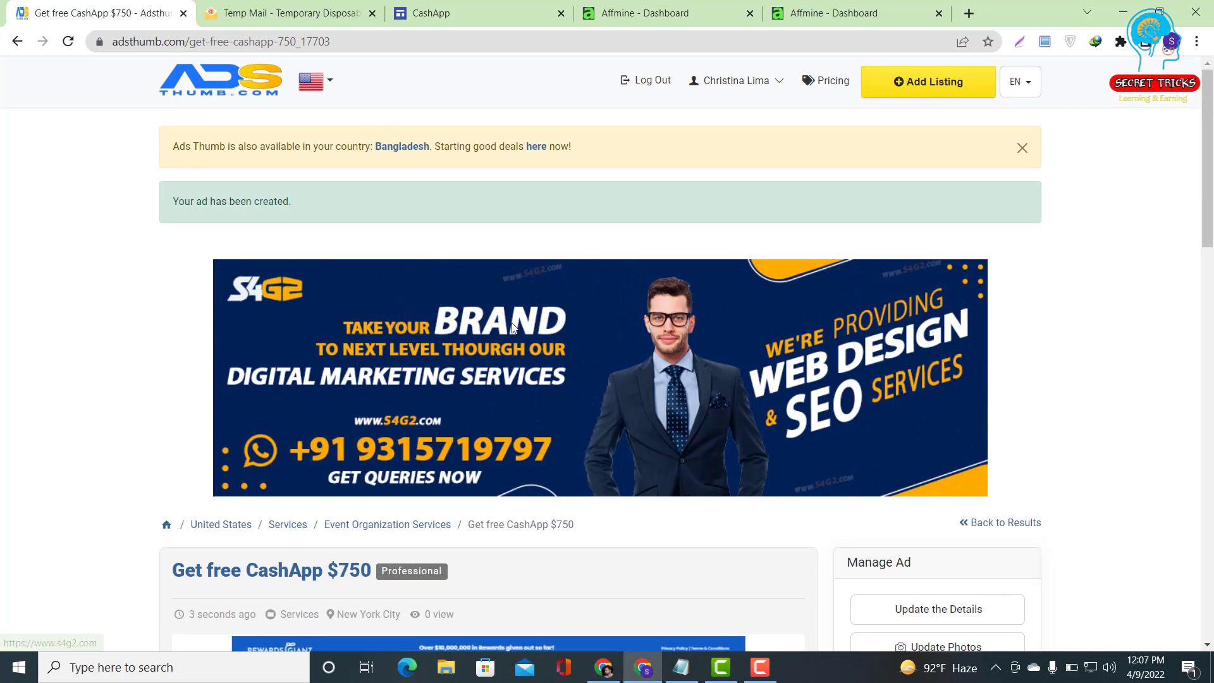
Dismiss the notice about Ads Thumb in Bangladesh and recheck the ad's title and photo.
click(1031, 153)
scroll(475, 381, down, 5)
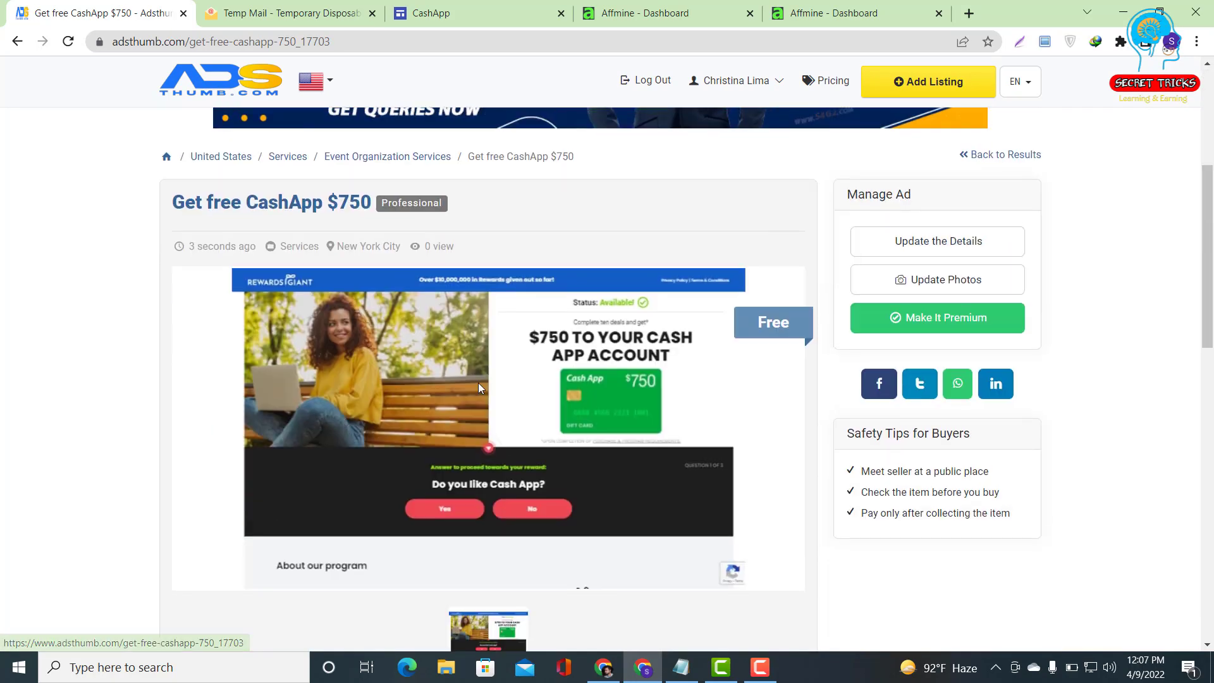
scroll(523, 365, up, 1)
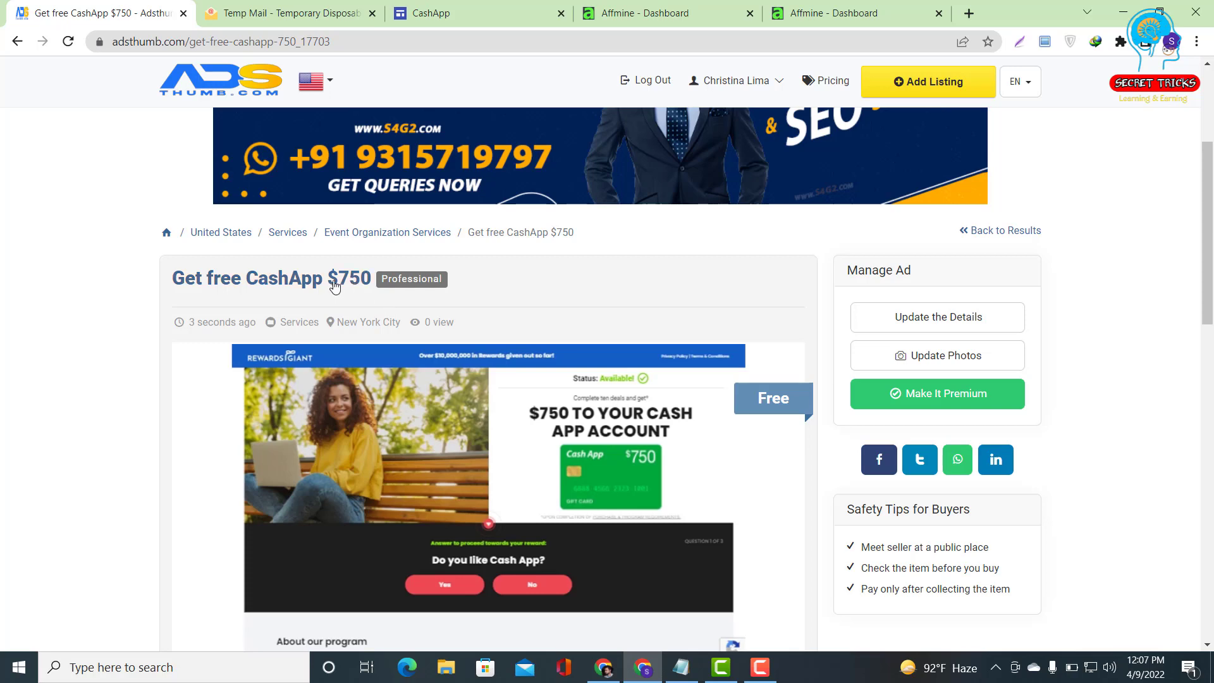
scroll(244, 290, down, 2)
scroll(244, 290, up, 5)
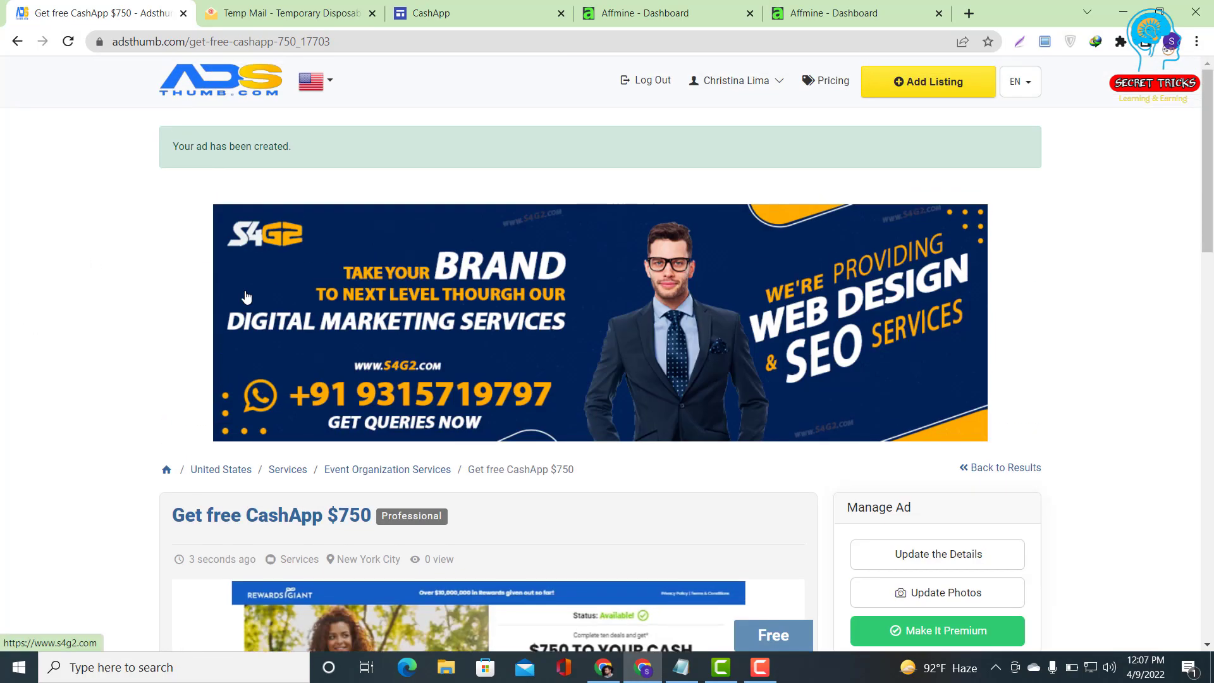
Open the account's My ads list, collapse the banner advertisement and check the entry for the new CashApp ad.
click(759, 83)
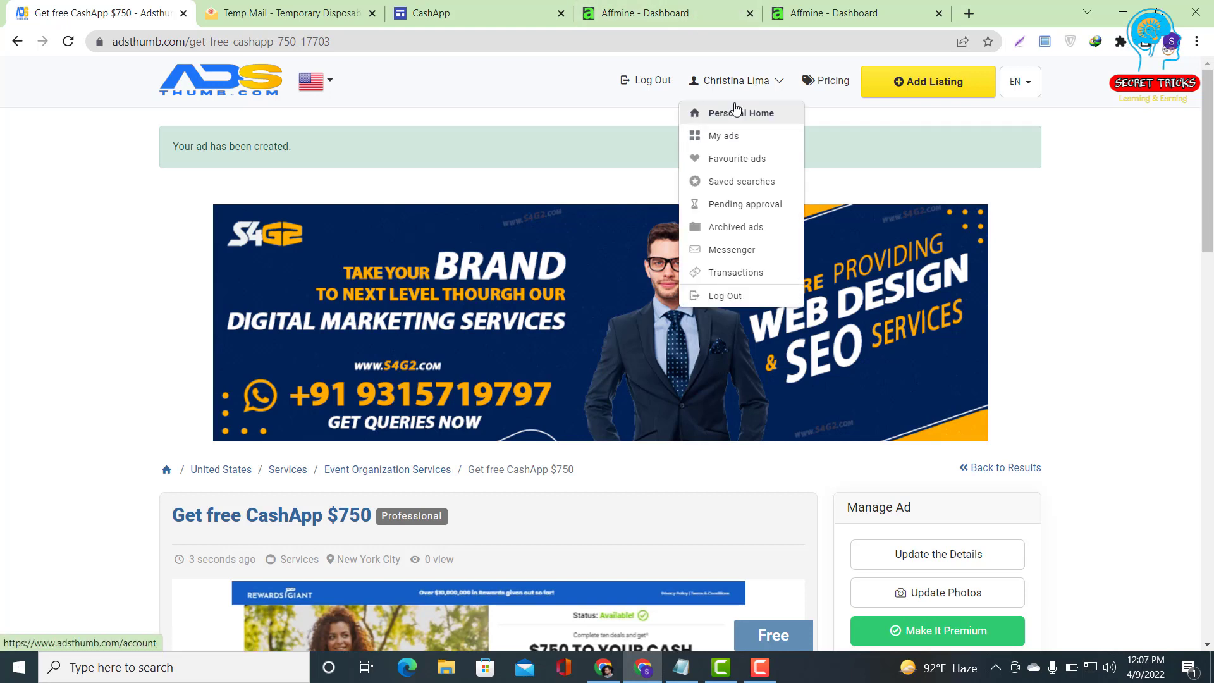
click(723, 138)
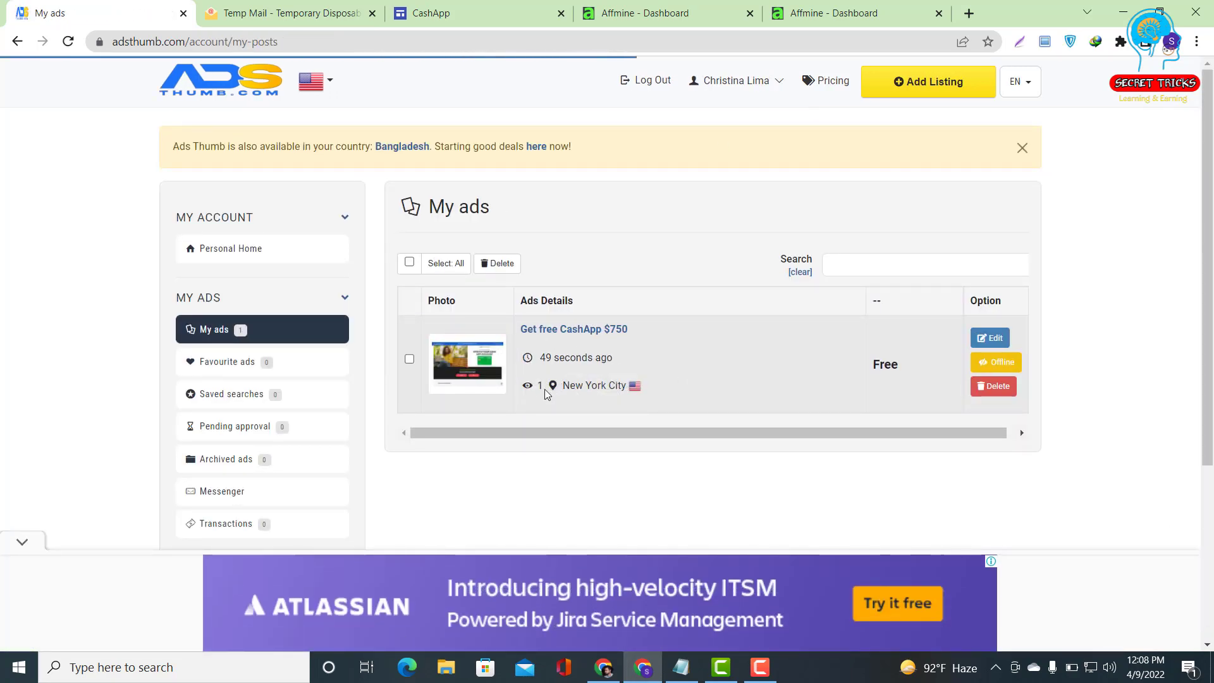
click(19, 538)
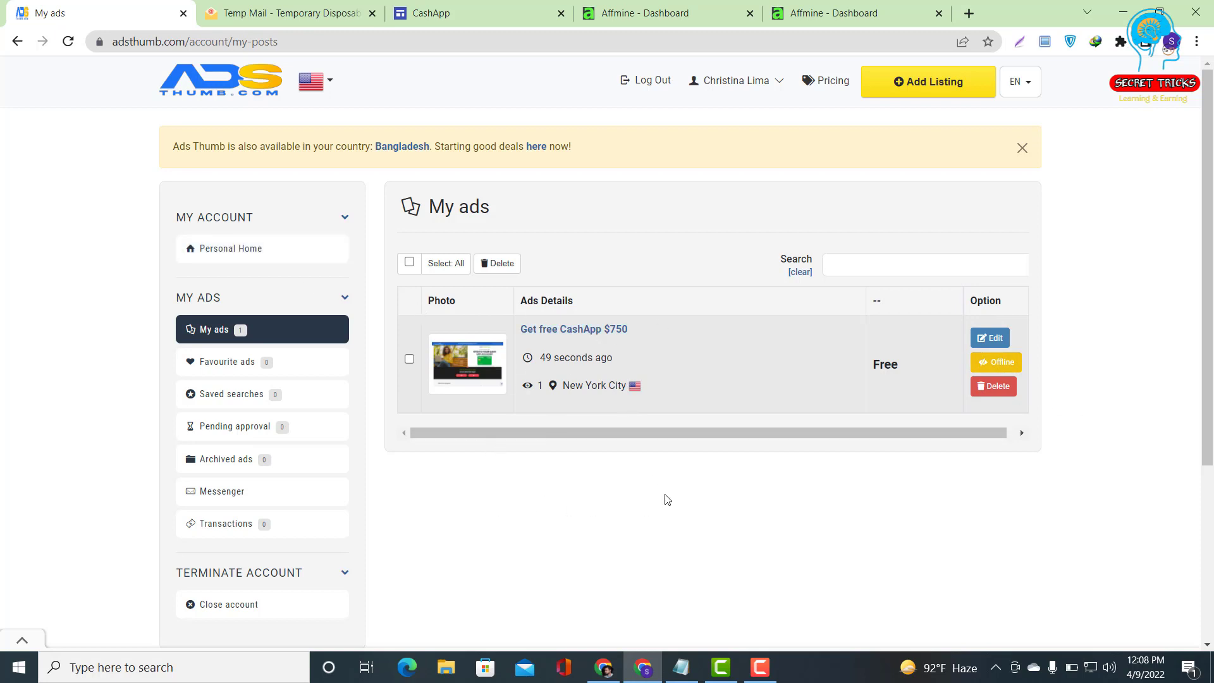
scroll(675, 491, down, 4)
scroll(677, 483, up, 4)
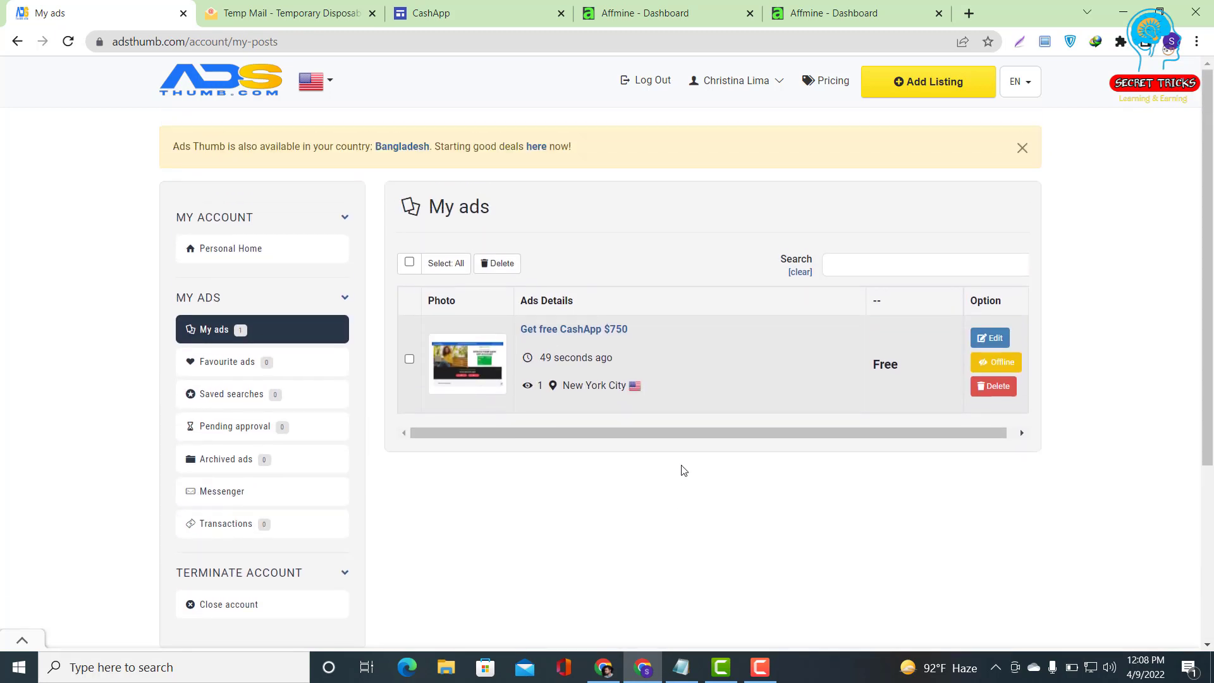